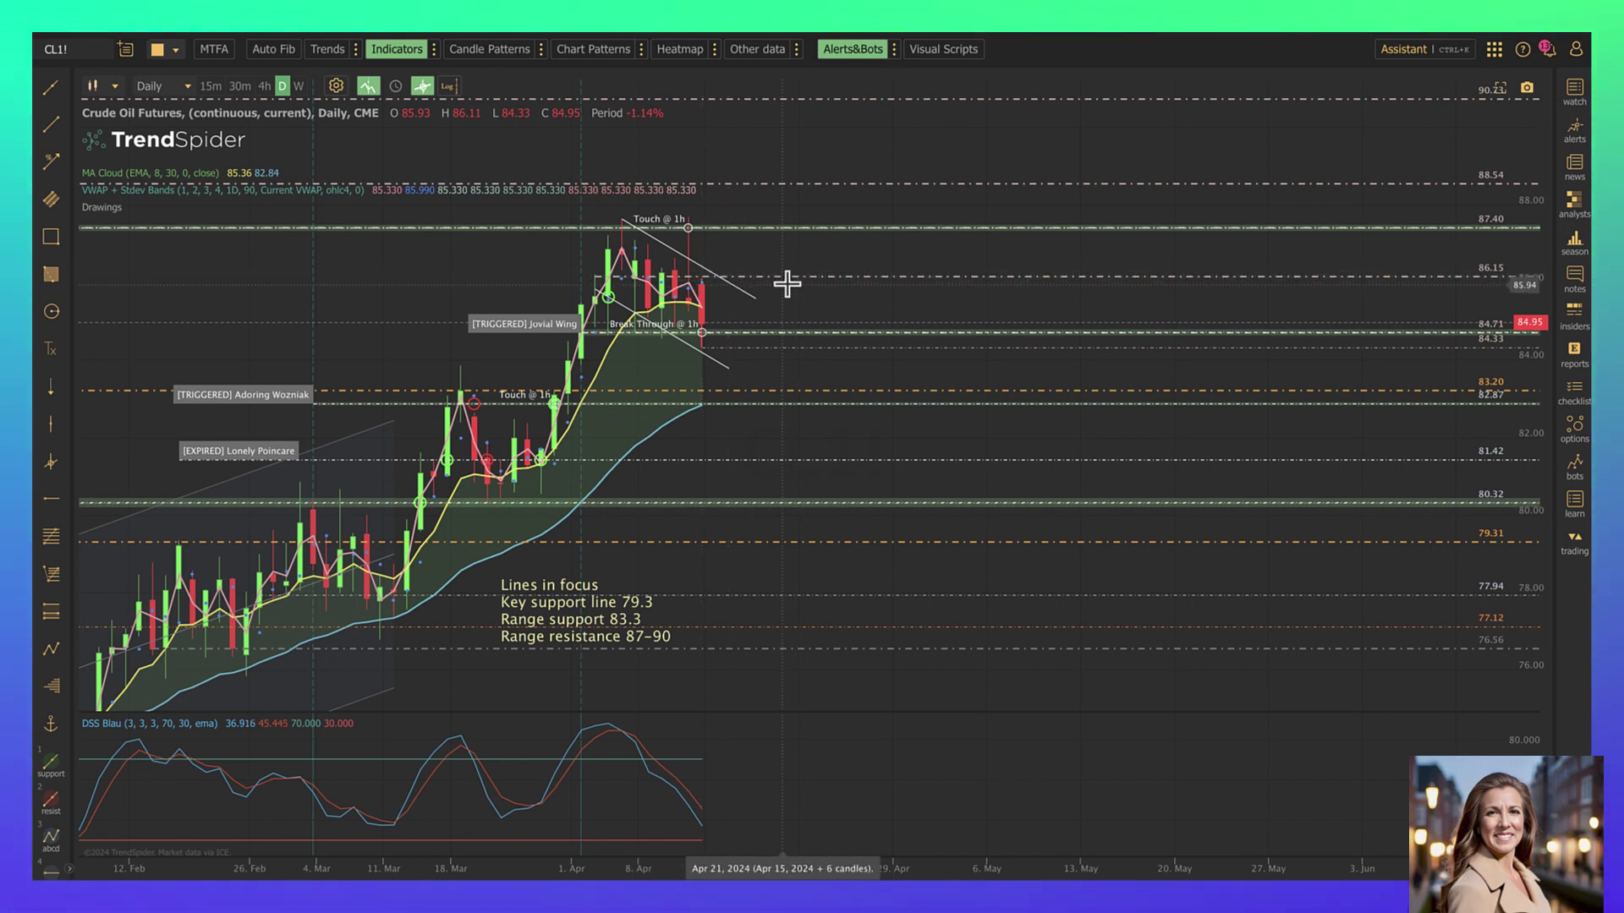
Draw a horizontal ray at 85.24 starting from the Apr 09 candle on the crude oil chart.
{"action": "left_click", "coordinate": [784, 279]}
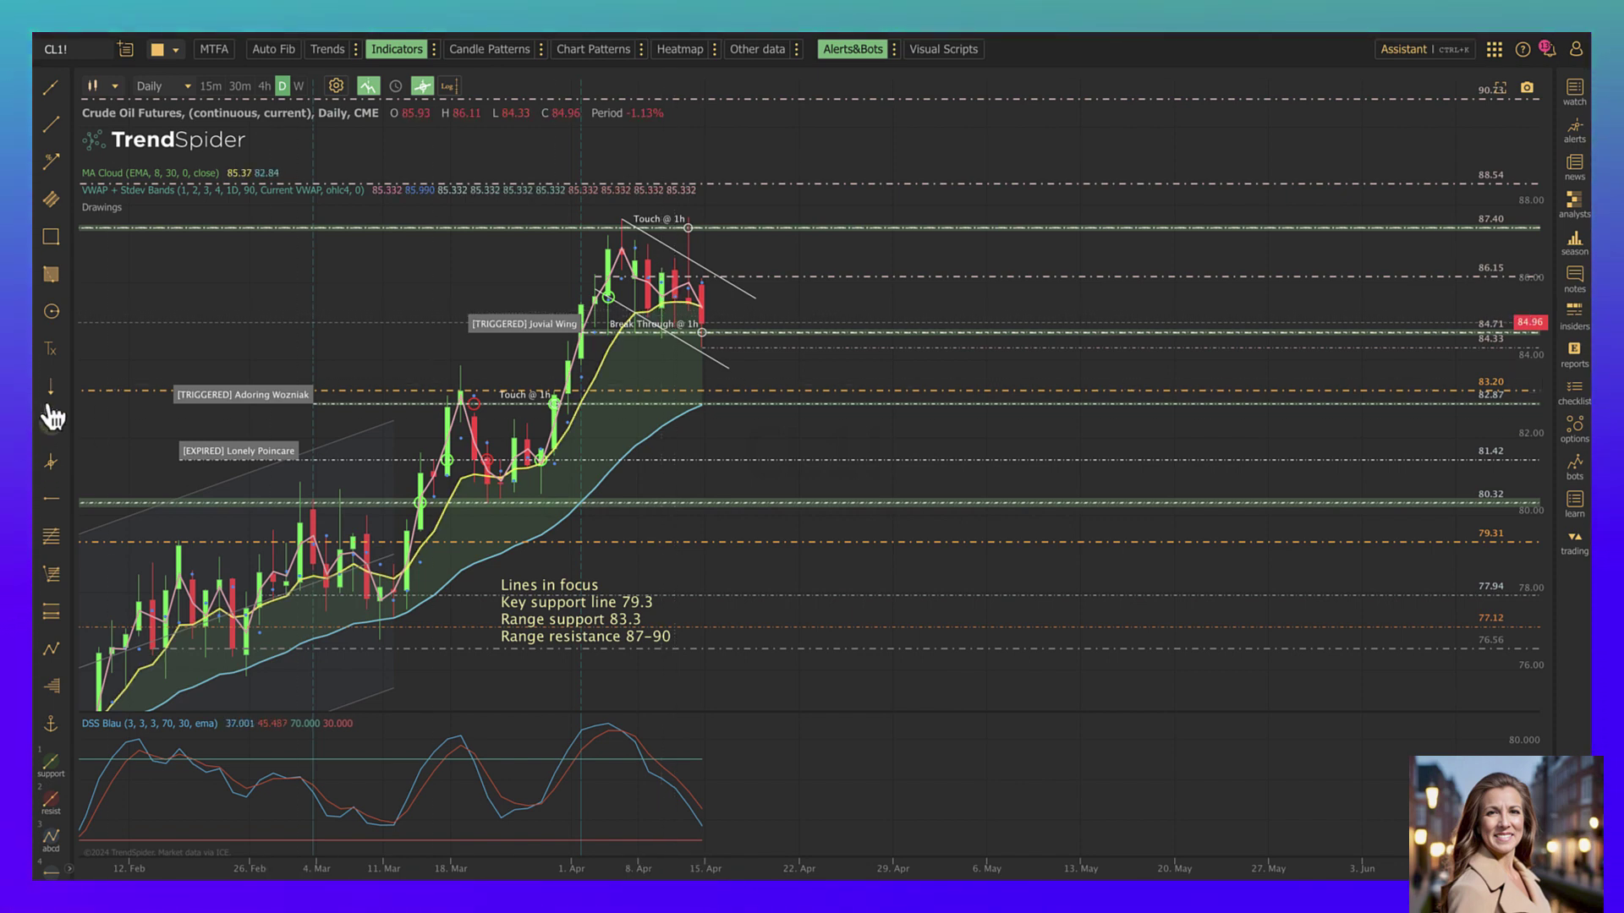
{"action": "left_click", "coordinate": [51, 501]}
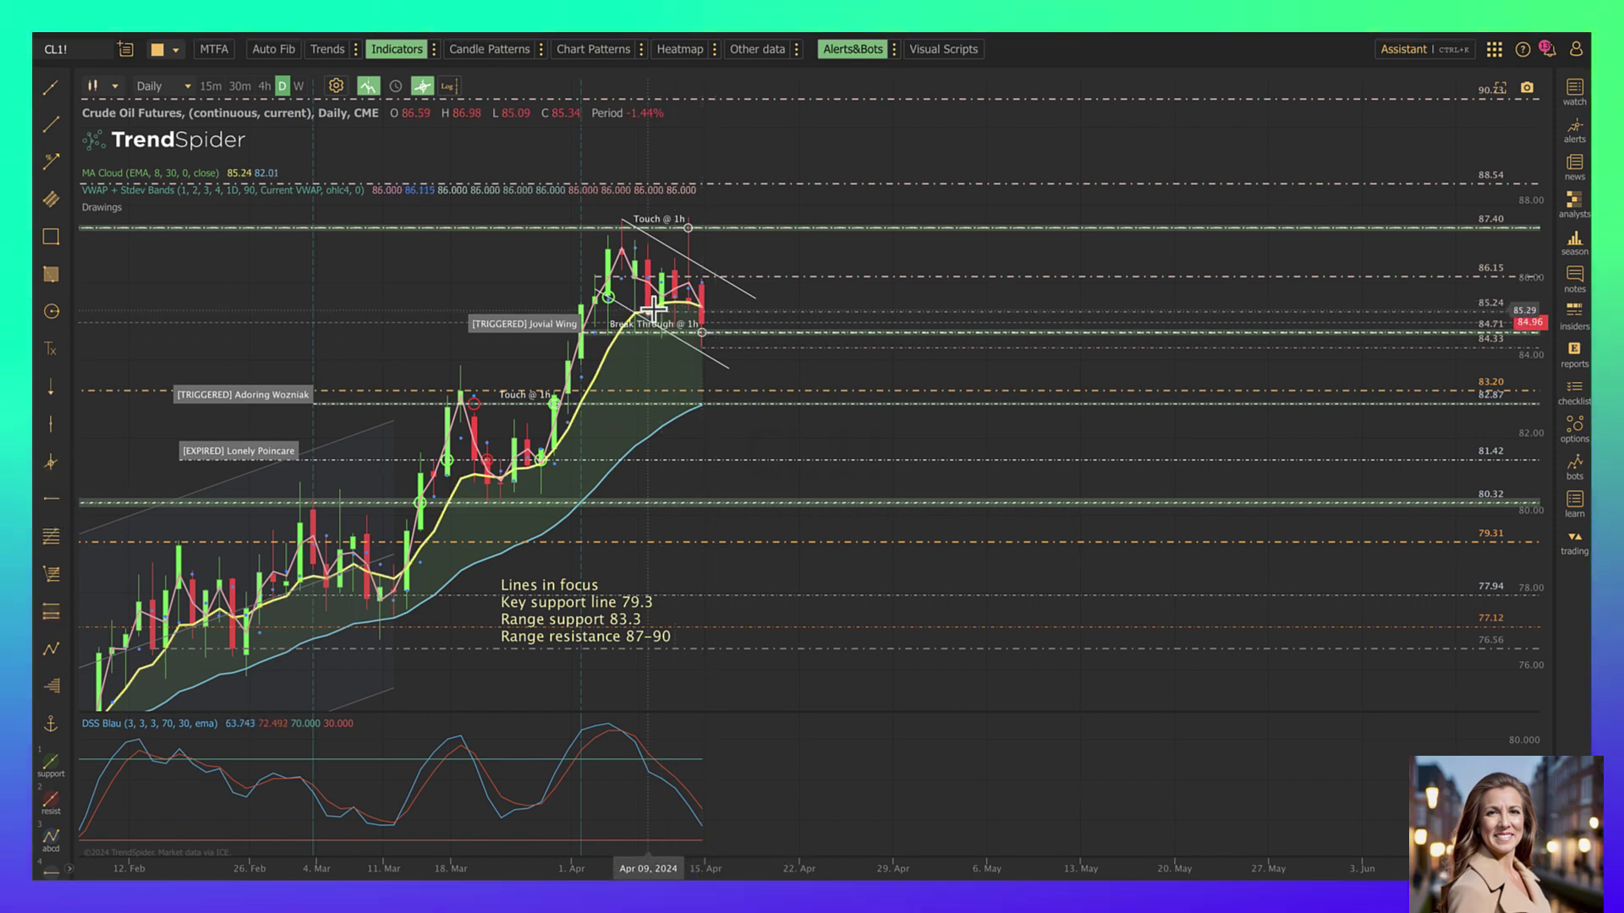
{"action": "left_click", "coordinate": [827, 312]}
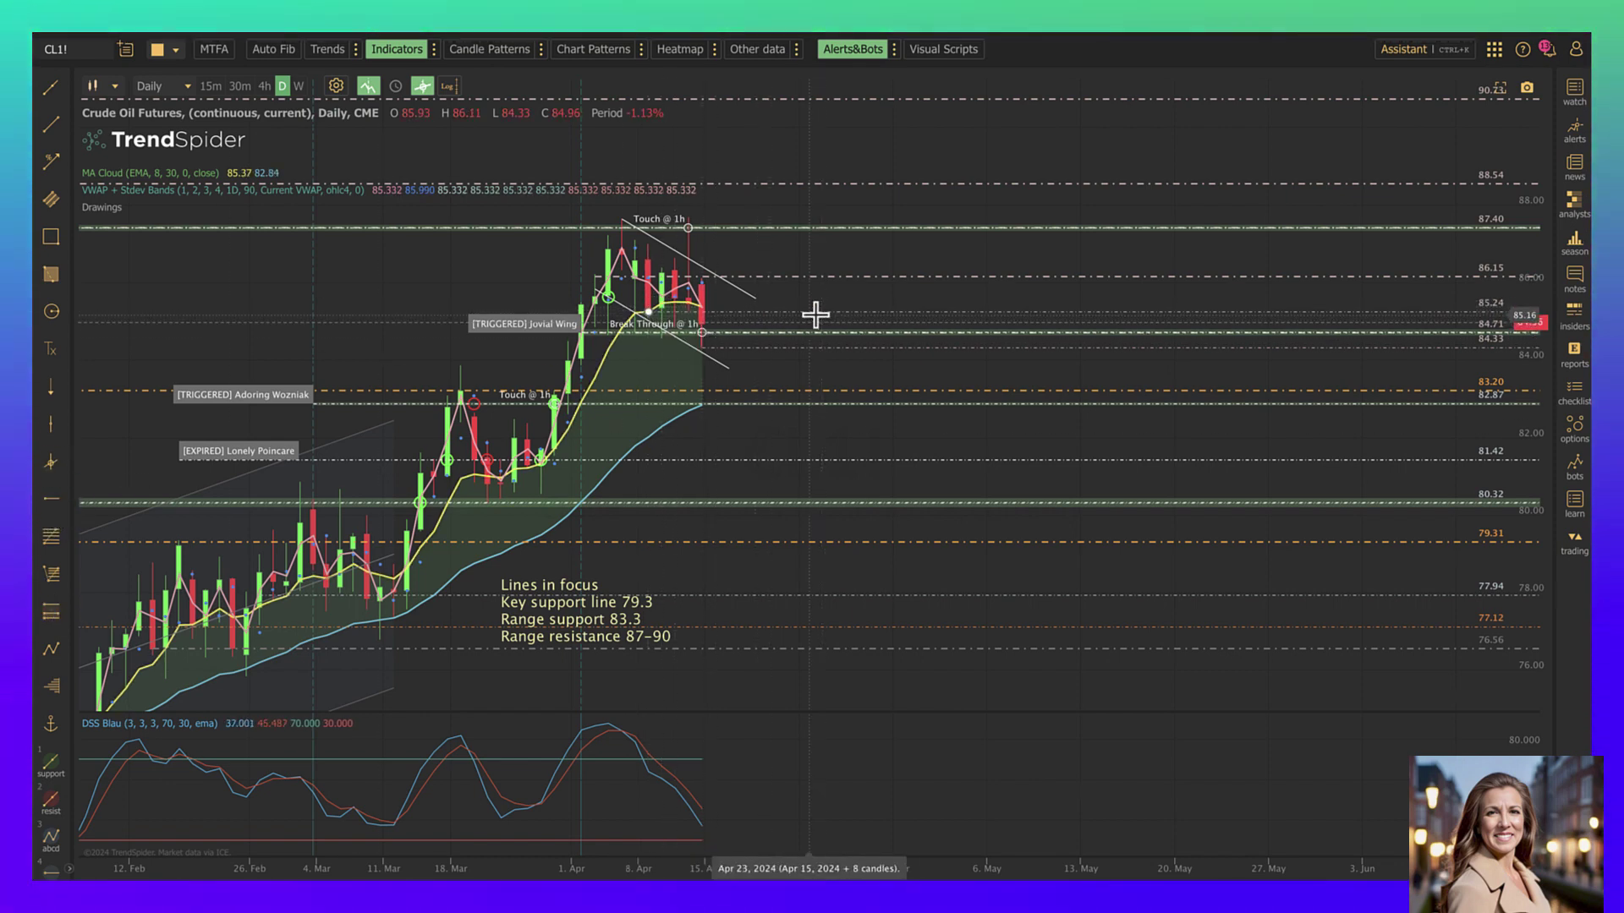
Move the horizontal line at 86.15 up to 86.30.
{"action": "right_click", "coordinate": [819, 316]}
{"action": "left_click", "coordinate": [790, 272]}
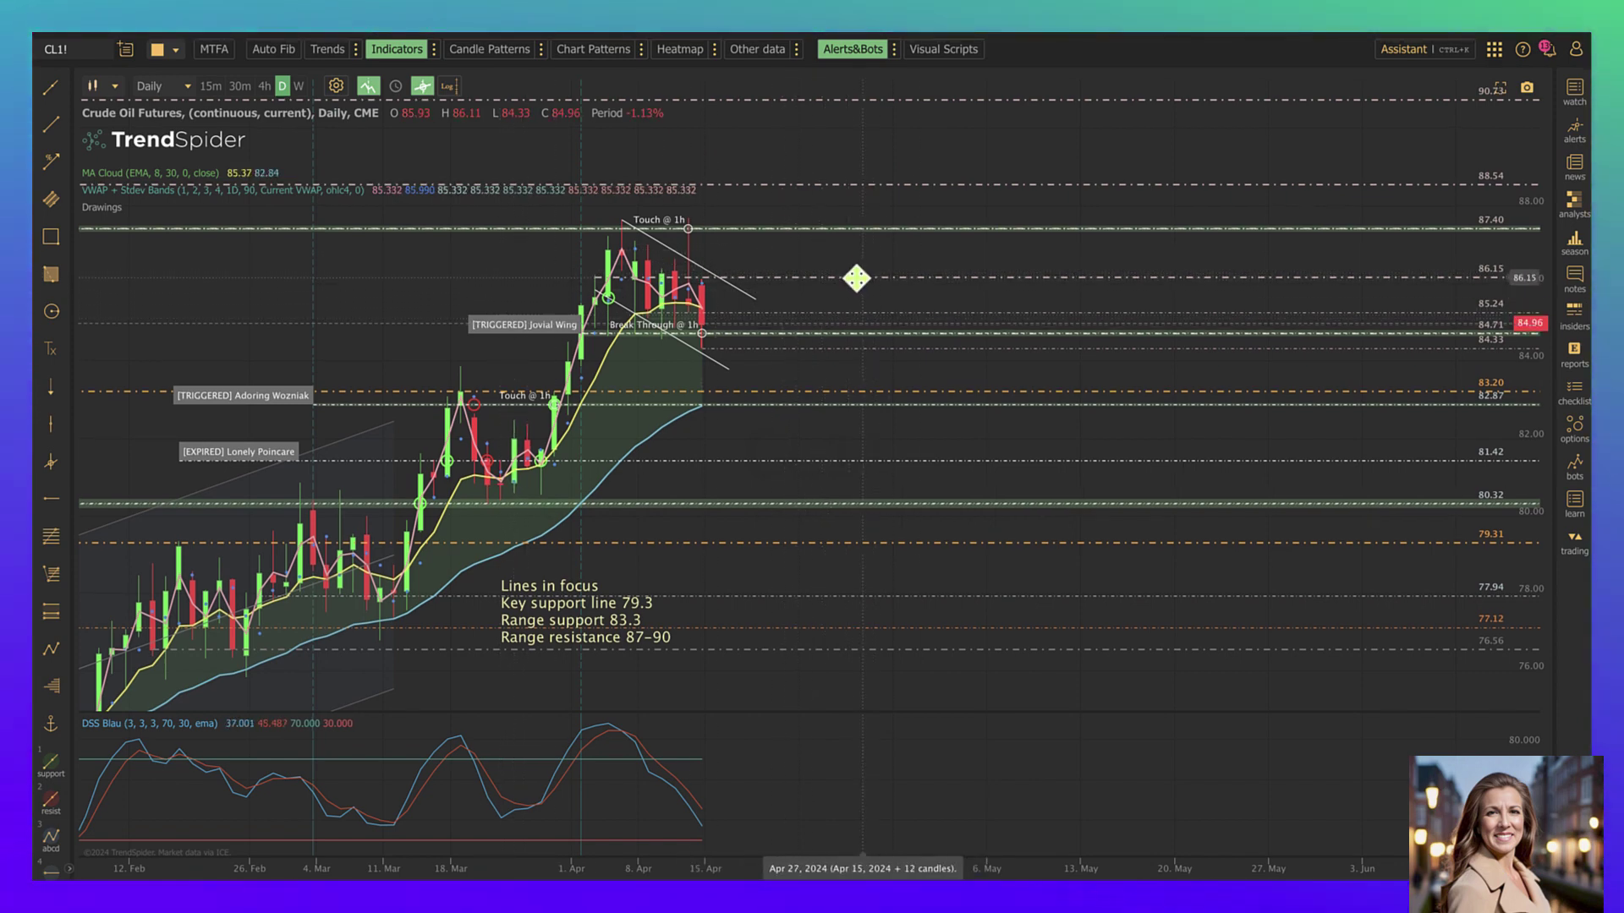
{"action": "left_click_drag", "start_coordinate": [855, 277], "coordinate": [860, 271]}
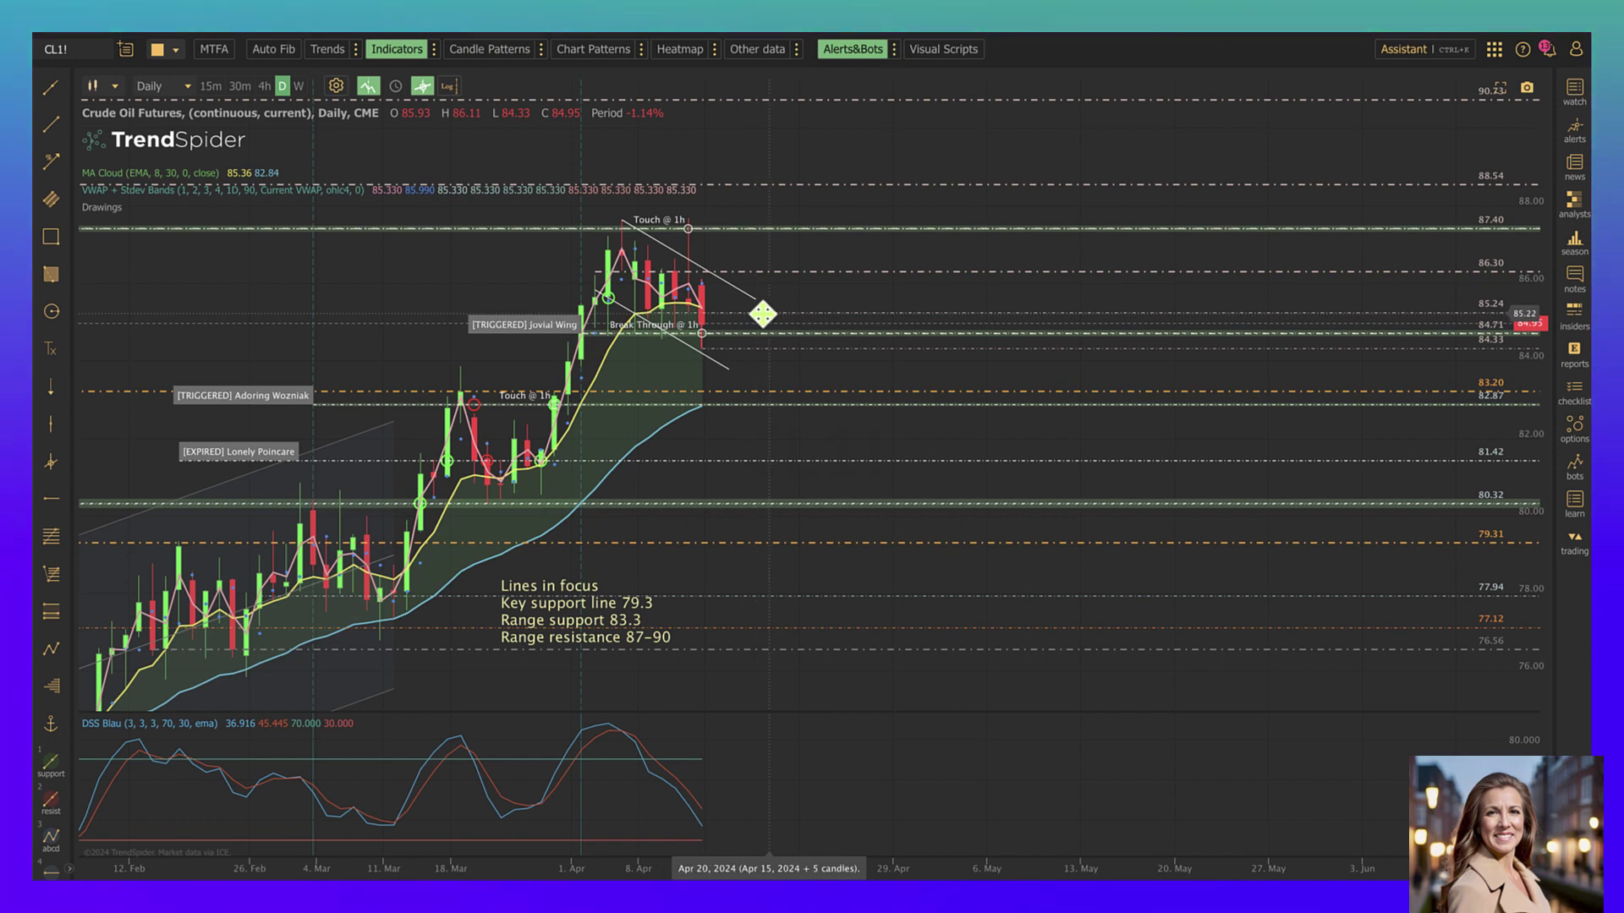
Create an alert on the 85.24 ray with Break Through, Touch and Bounce triggers and a sensitivity of ±$0.04.
{"action": "right_click", "coordinate": [766, 319]}
{"action": "left_click", "coordinate": [833, 341]}
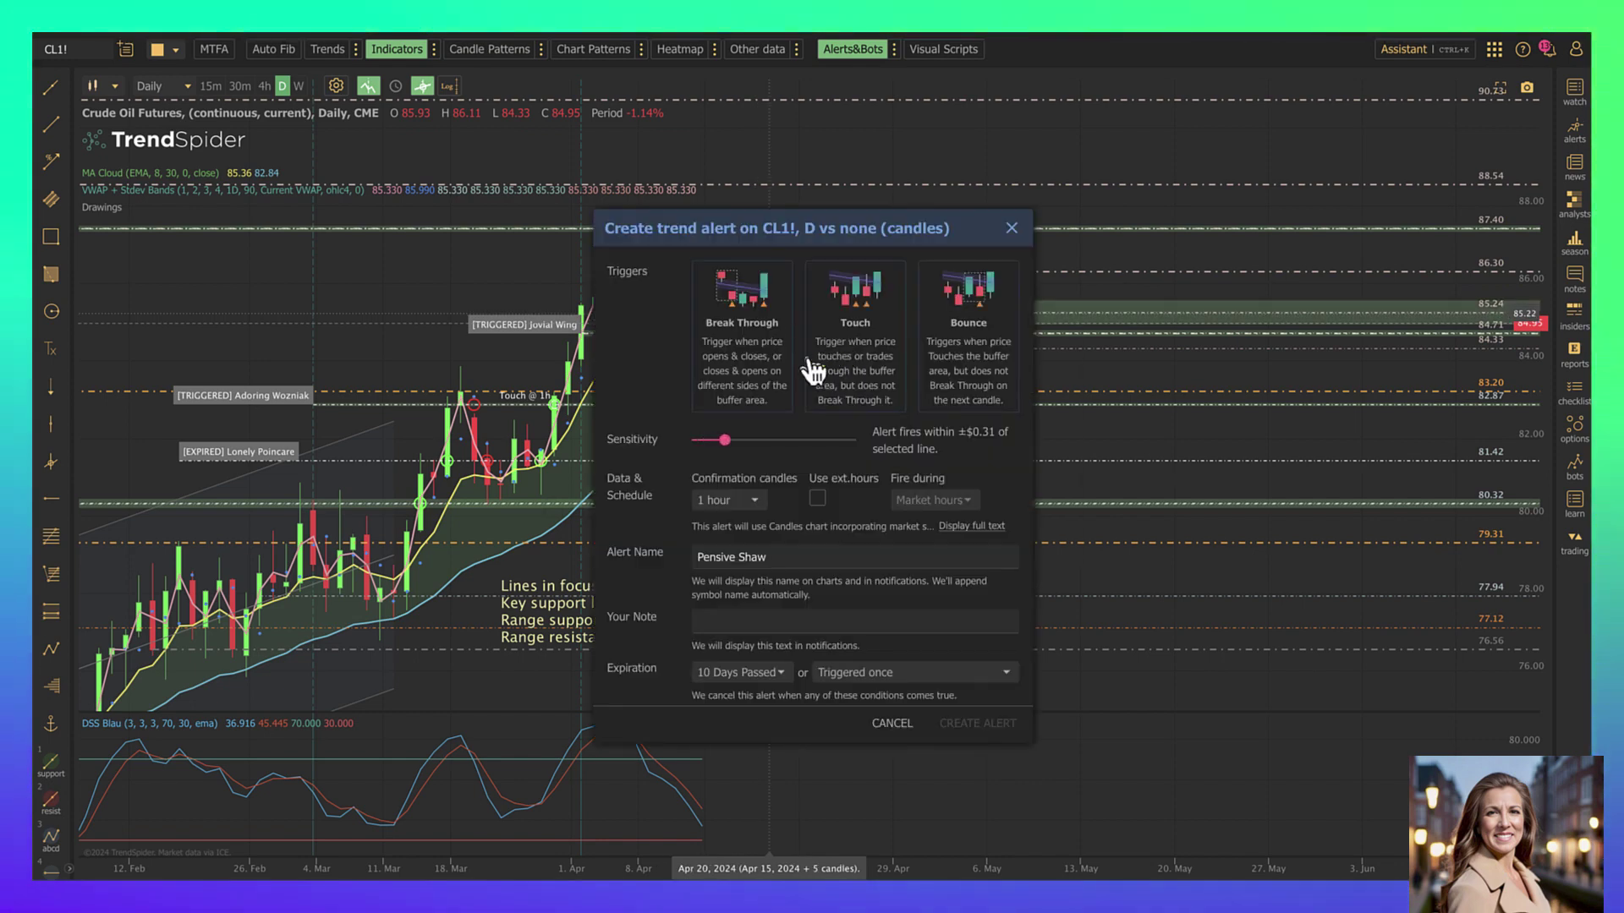
{"action": "left_click", "coordinate": [764, 364]}
{"action": "left_click", "coordinate": [854, 363]}
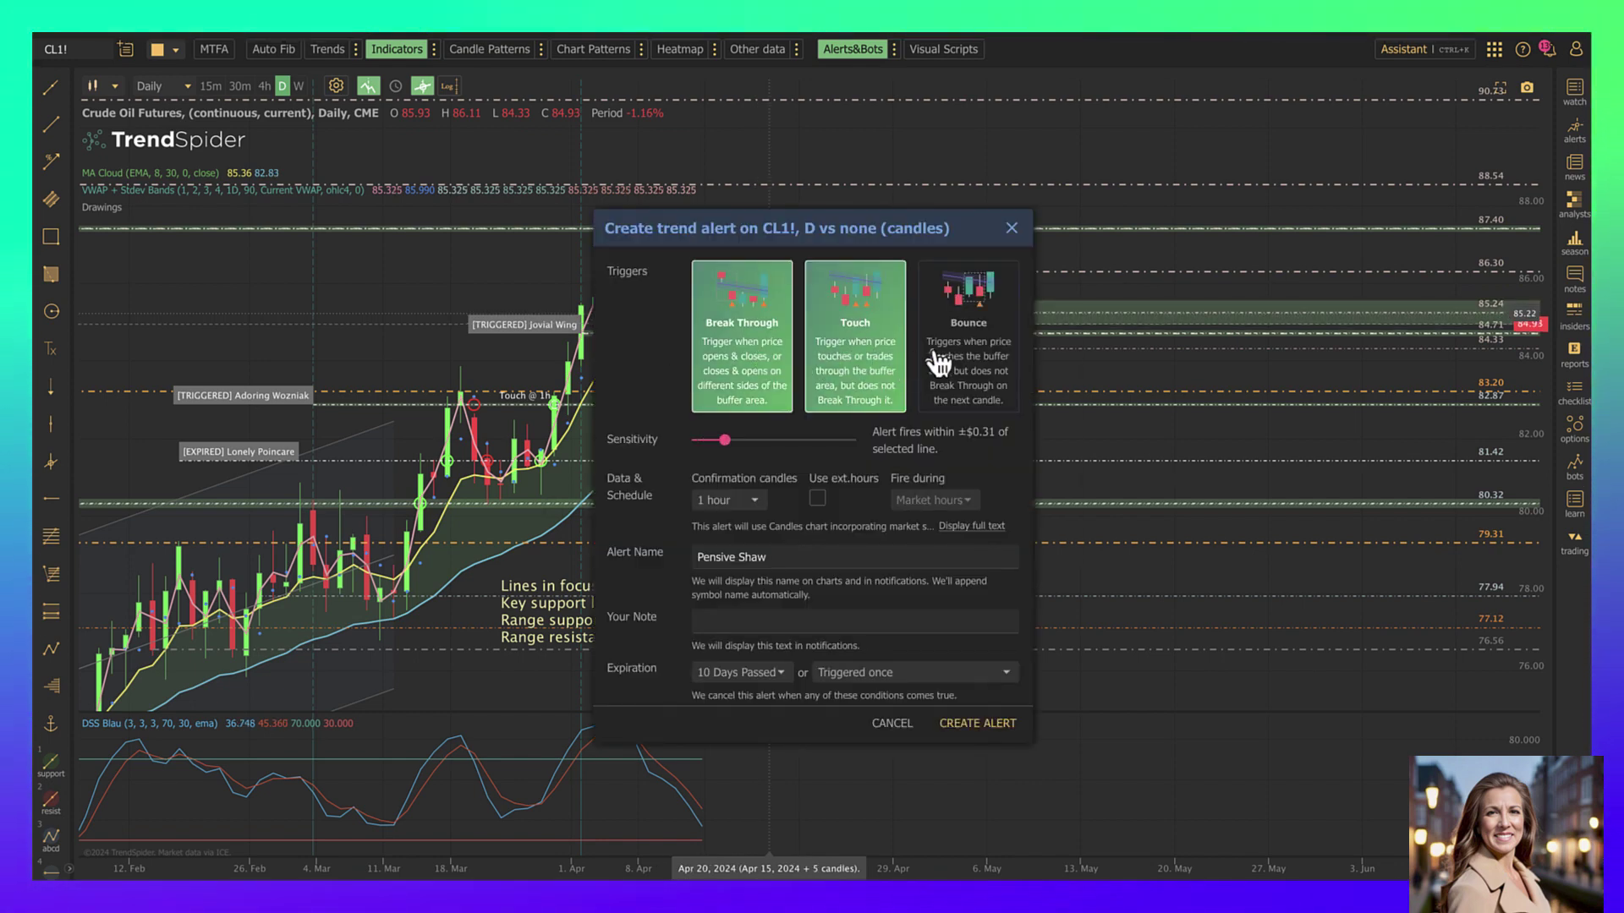
{"action": "left_click", "coordinate": [935, 363]}
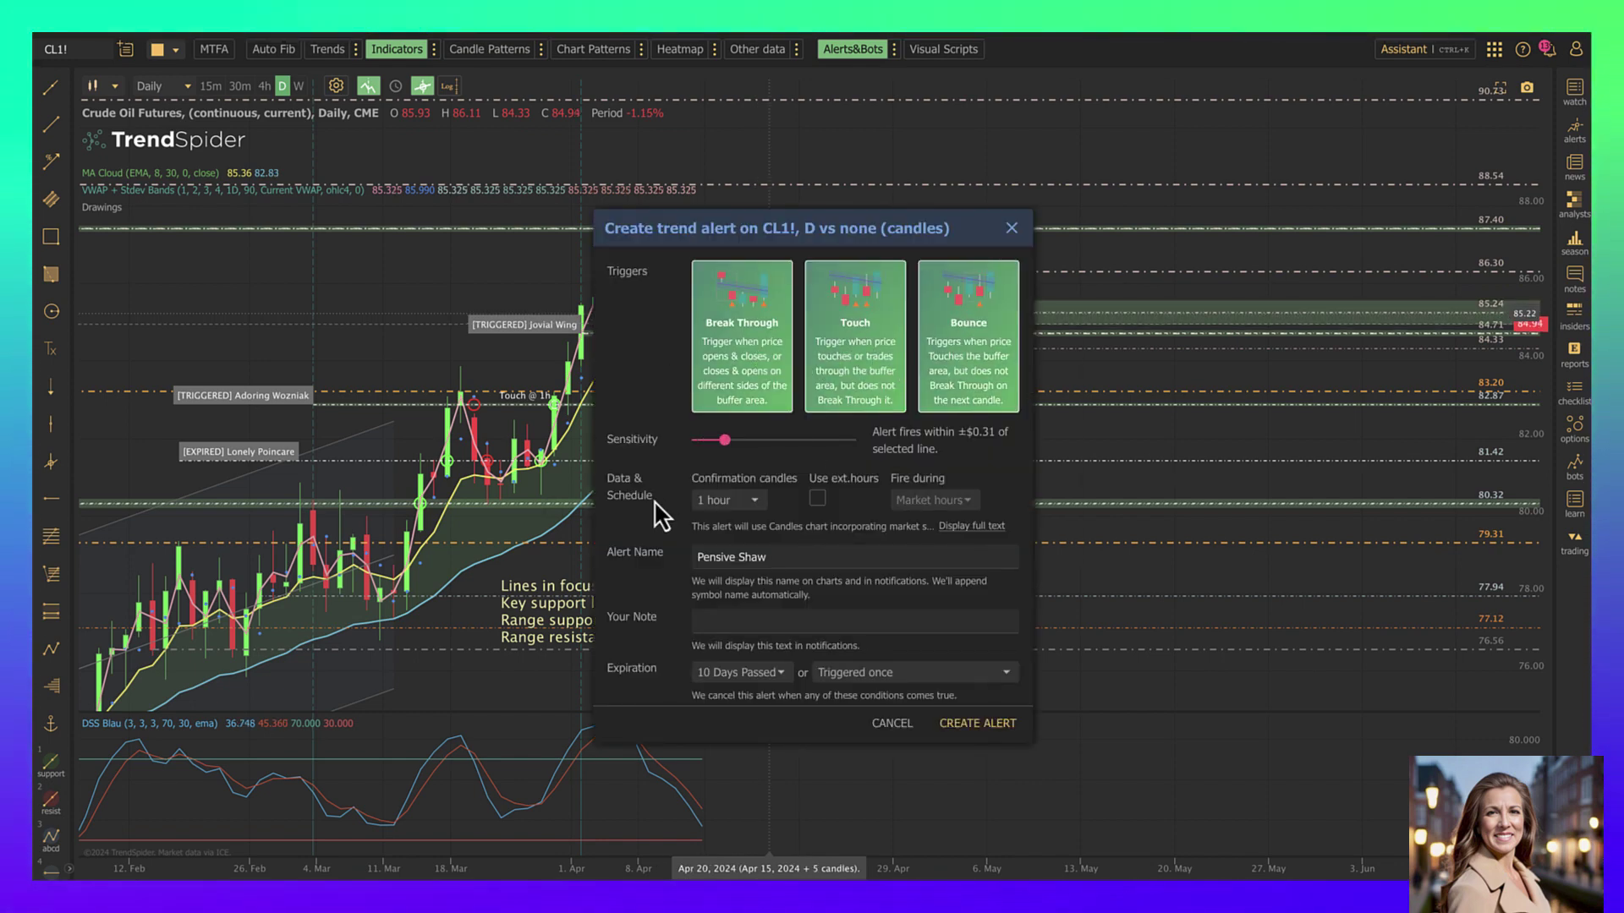
{"action": "left_click", "coordinate": [699, 440]}
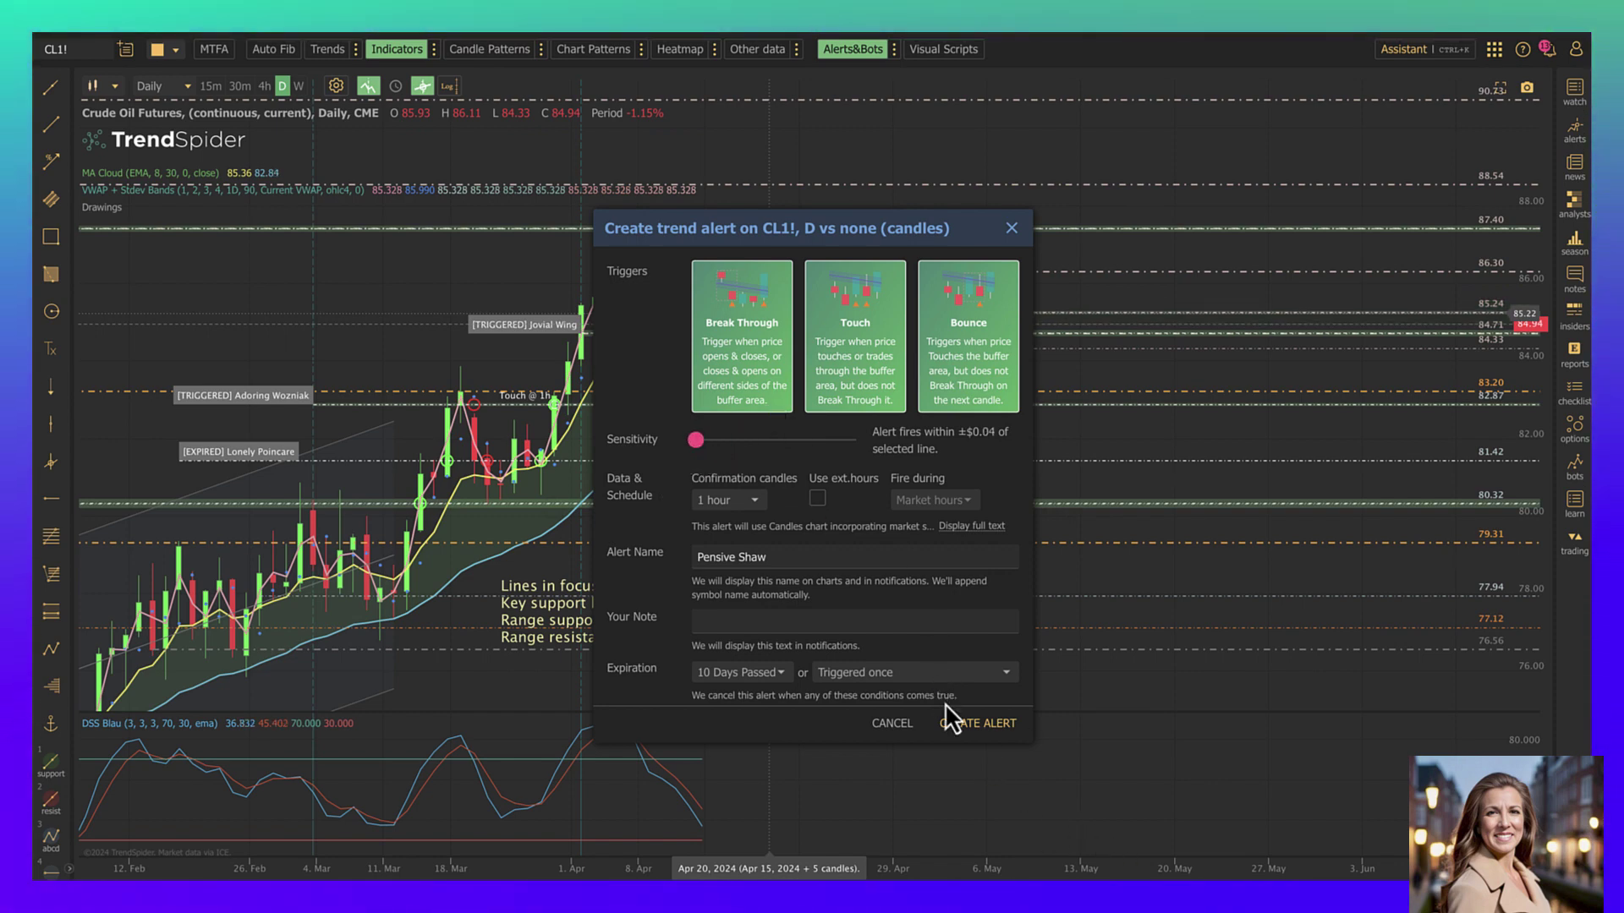
{"action": "left_click", "coordinate": [971, 724]}
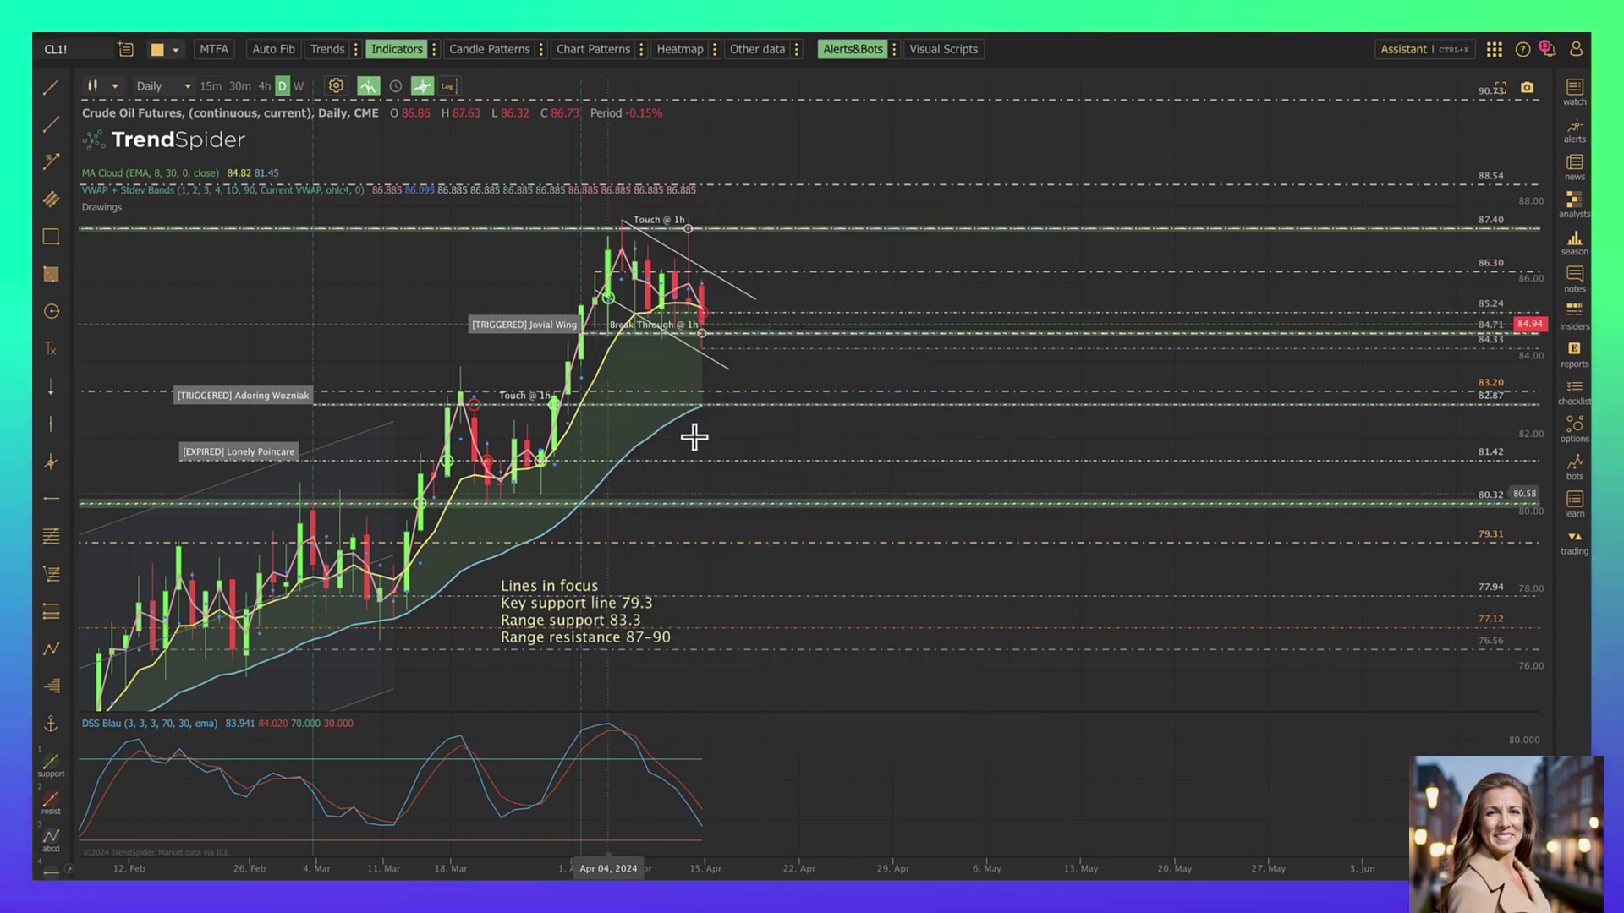
Remove the triggered Jovial Wing alert from the 84.71 line and accept the deletion.
{"action": "right_click", "coordinate": [758, 343]}
{"action": "left_click", "coordinate": [828, 406]}
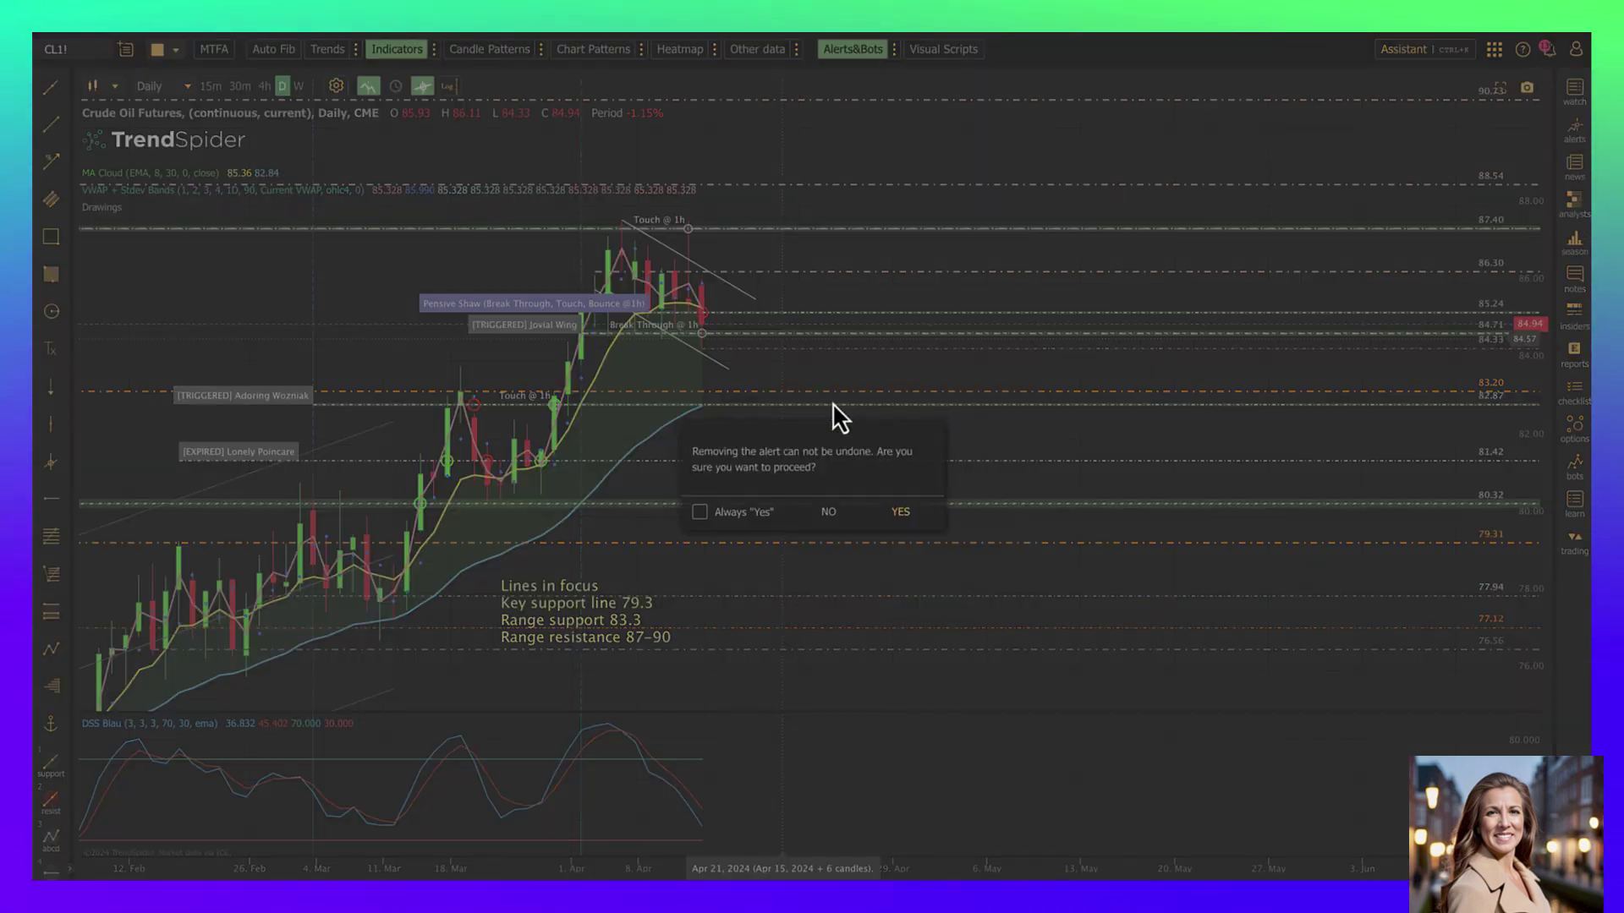
{"action": "left_click", "coordinate": [907, 515]}
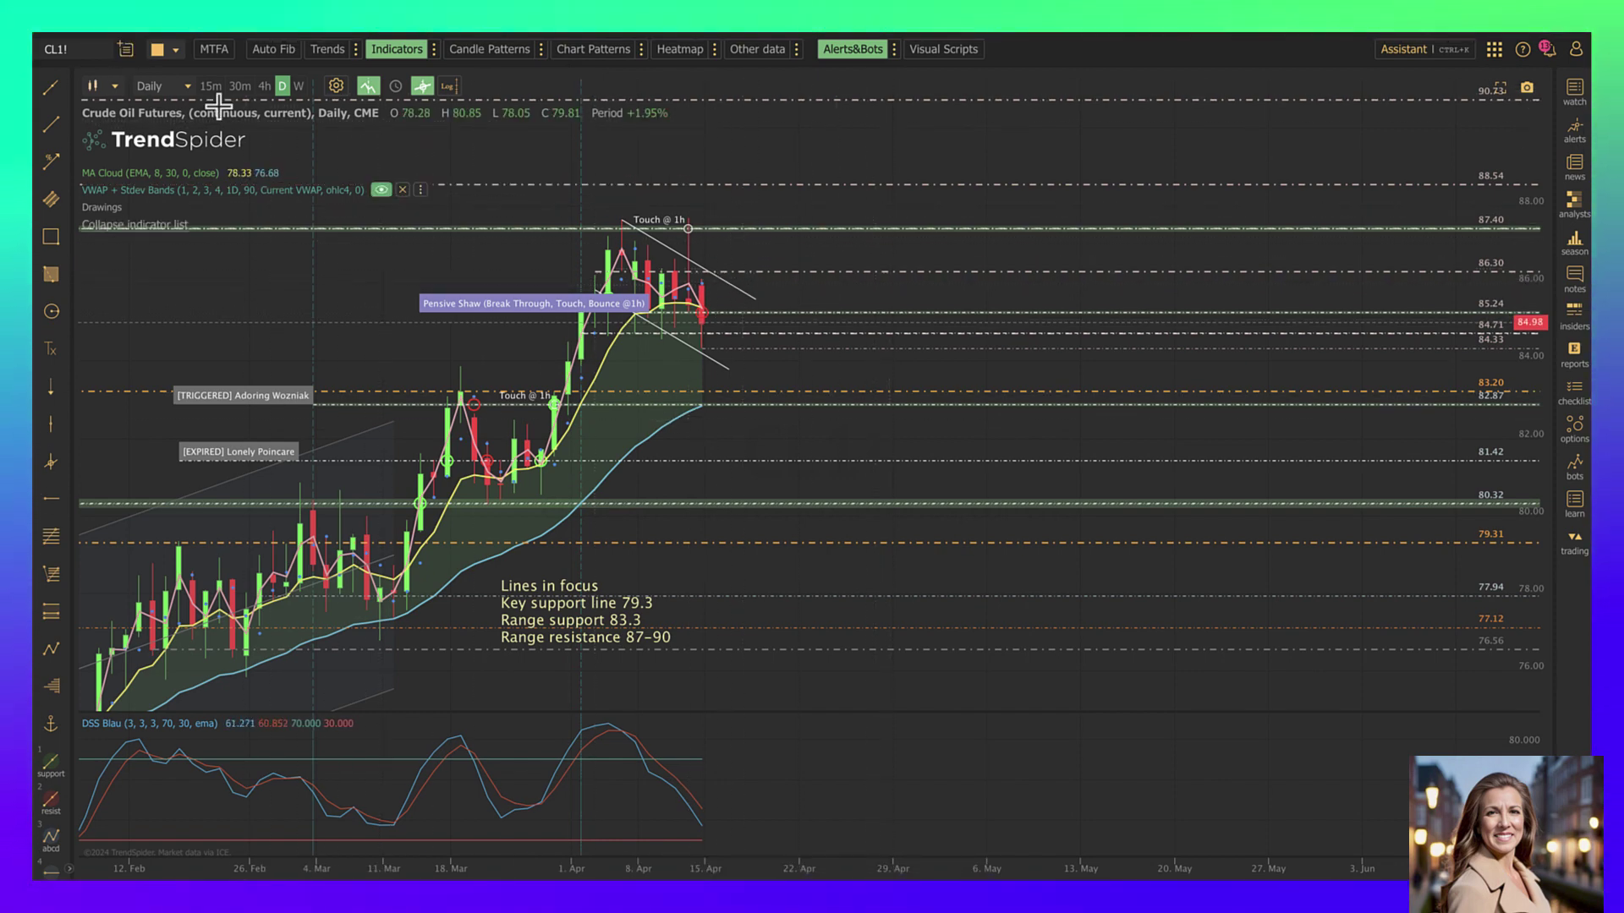
Switch the chart symbol to GC1! to load the daily gold futures chart.
{"action": "right_click", "coordinate": [89, 51]}
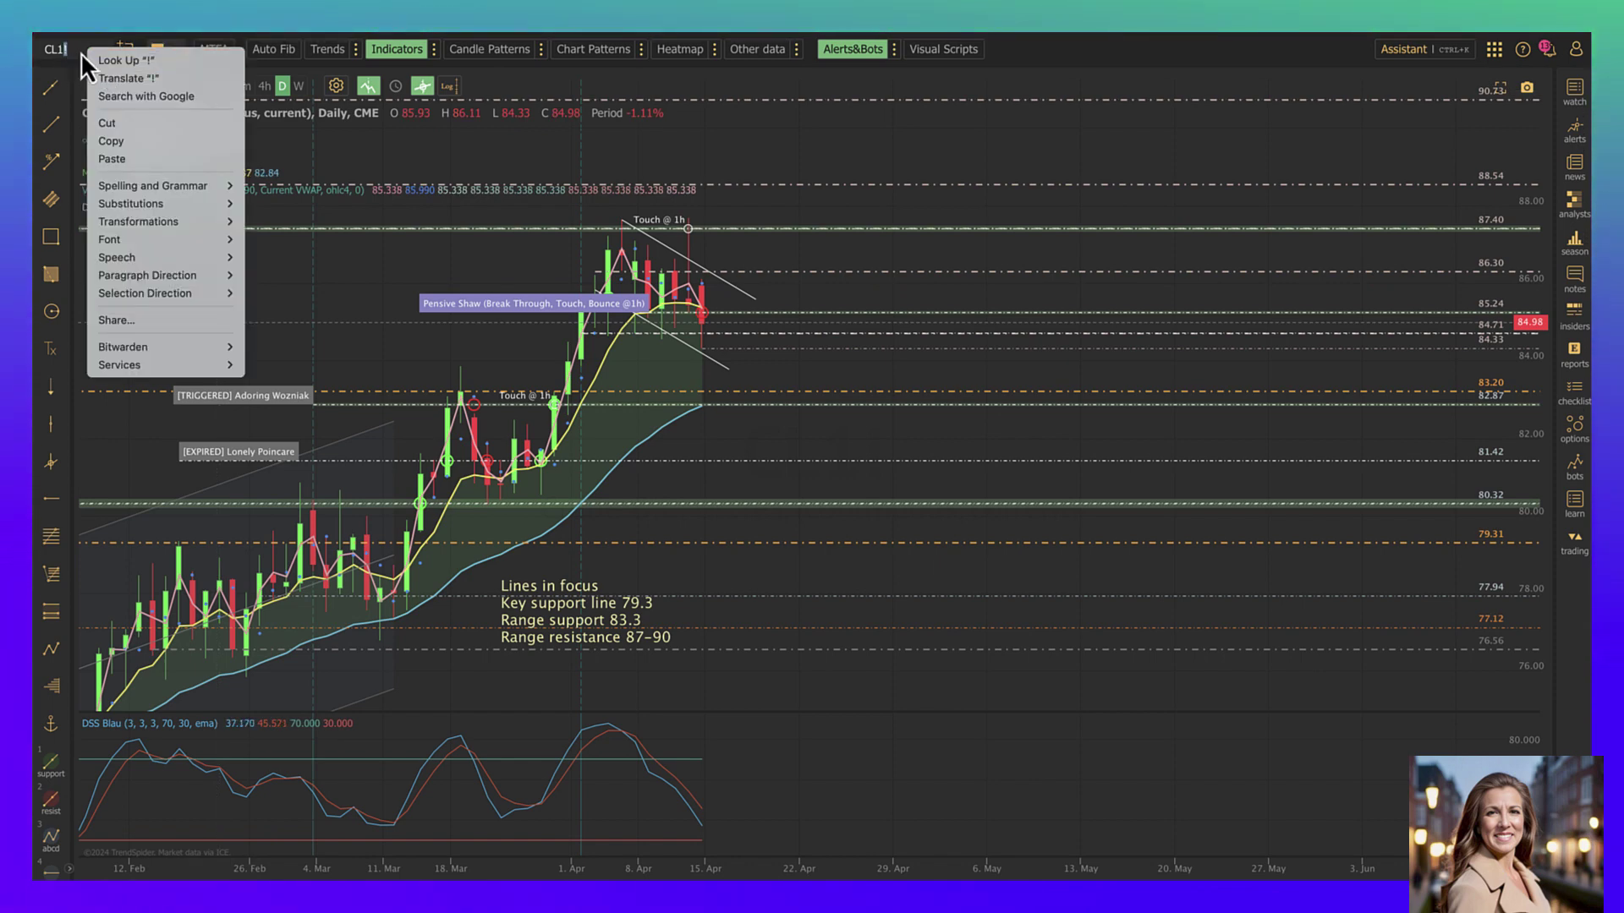
{"action": "left_click", "coordinate": [80, 52]}
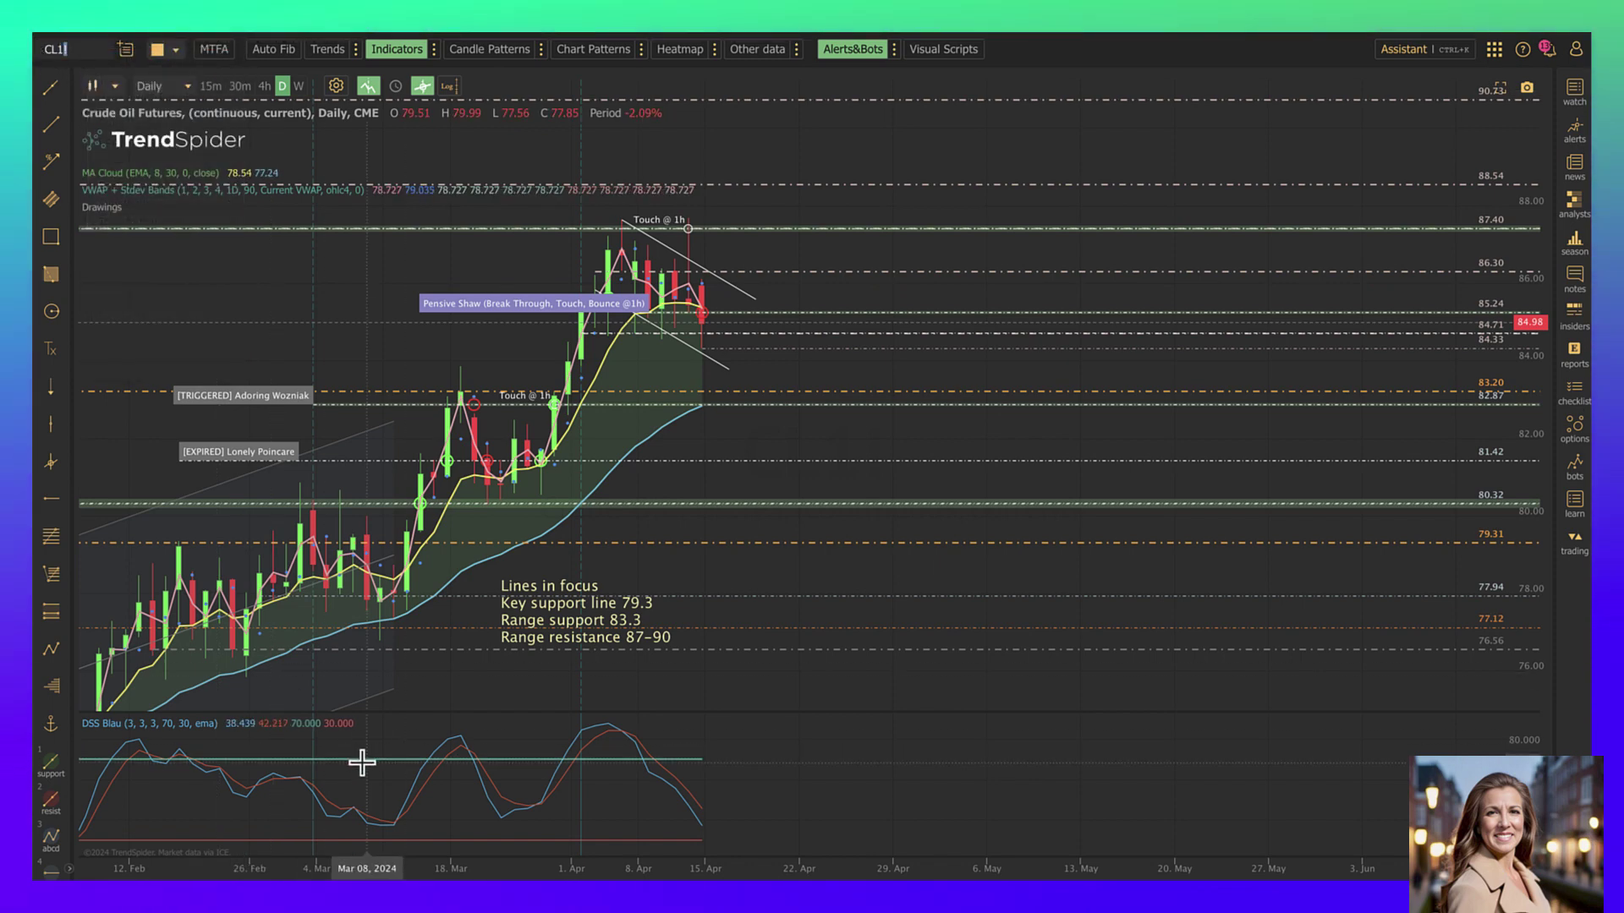
{"action": "key", "text": "BackSpace"}
{"action": "key", "text": "BackSpace"}
{"action": "key", "text": "BackSpace"}
{"action": "key", "text": "BackSpace"}
{"action": "type", "text": "GC1!"}
{"action": "key", "text": "Return"}
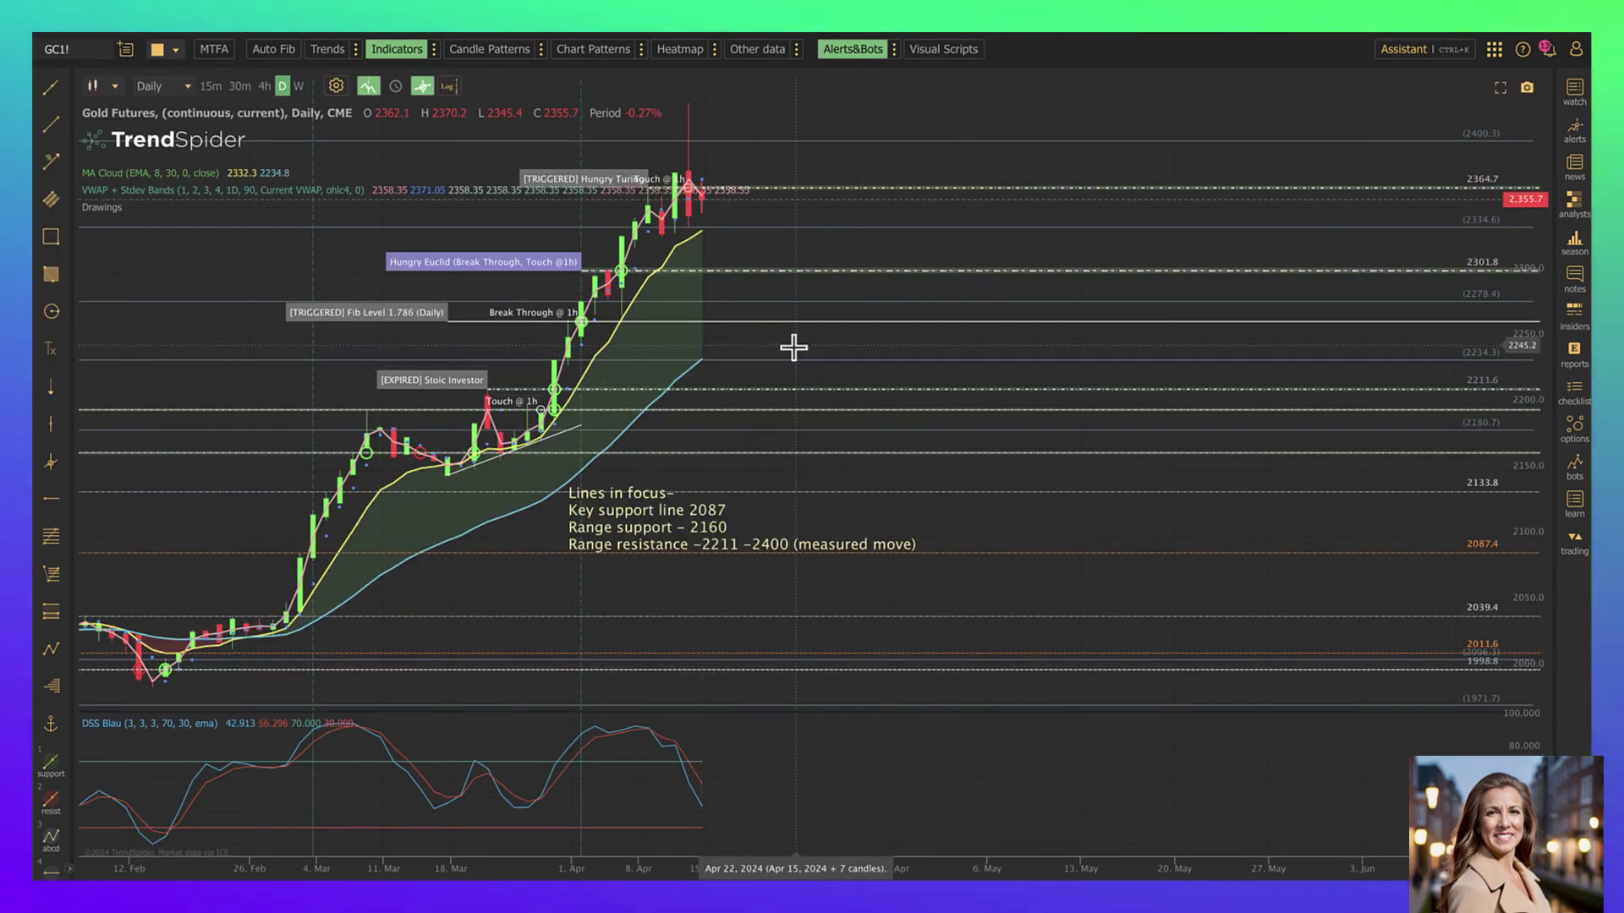
Draw a horizontal ray at 2429.0 starting from the high of the Apr 12 gold candle.
{"action": "left_click_drag", "start_coordinate": [793, 347], "coordinate": [794, 464]}
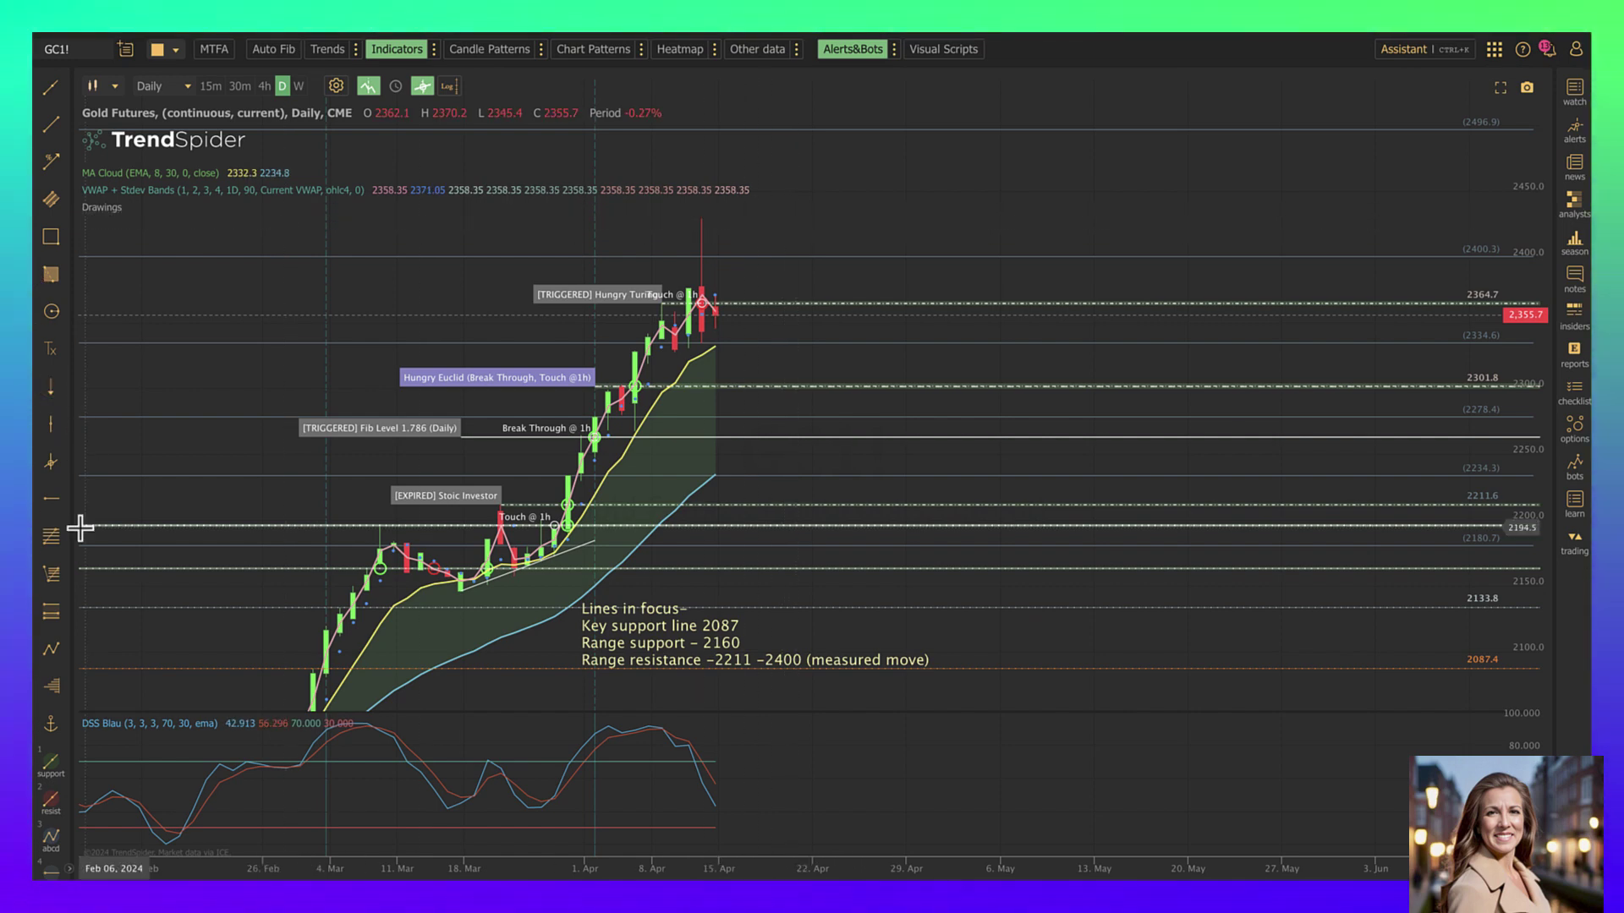
{"action": "left_click", "coordinate": [54, 504]}
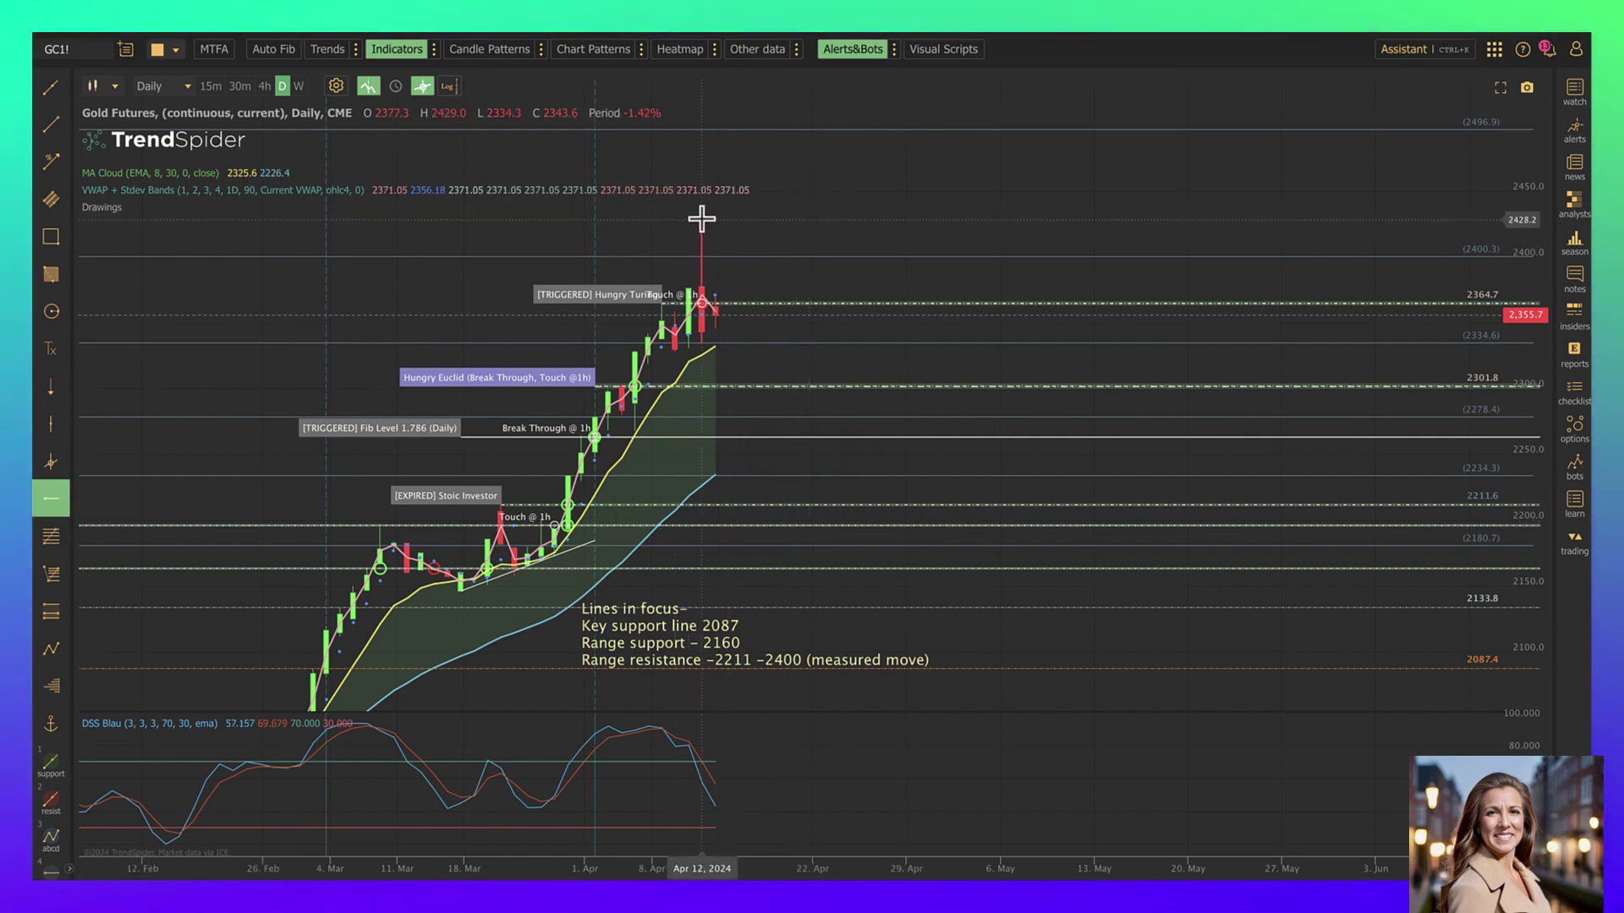
{"action": "left_click", "coordinate": [697, 220]}
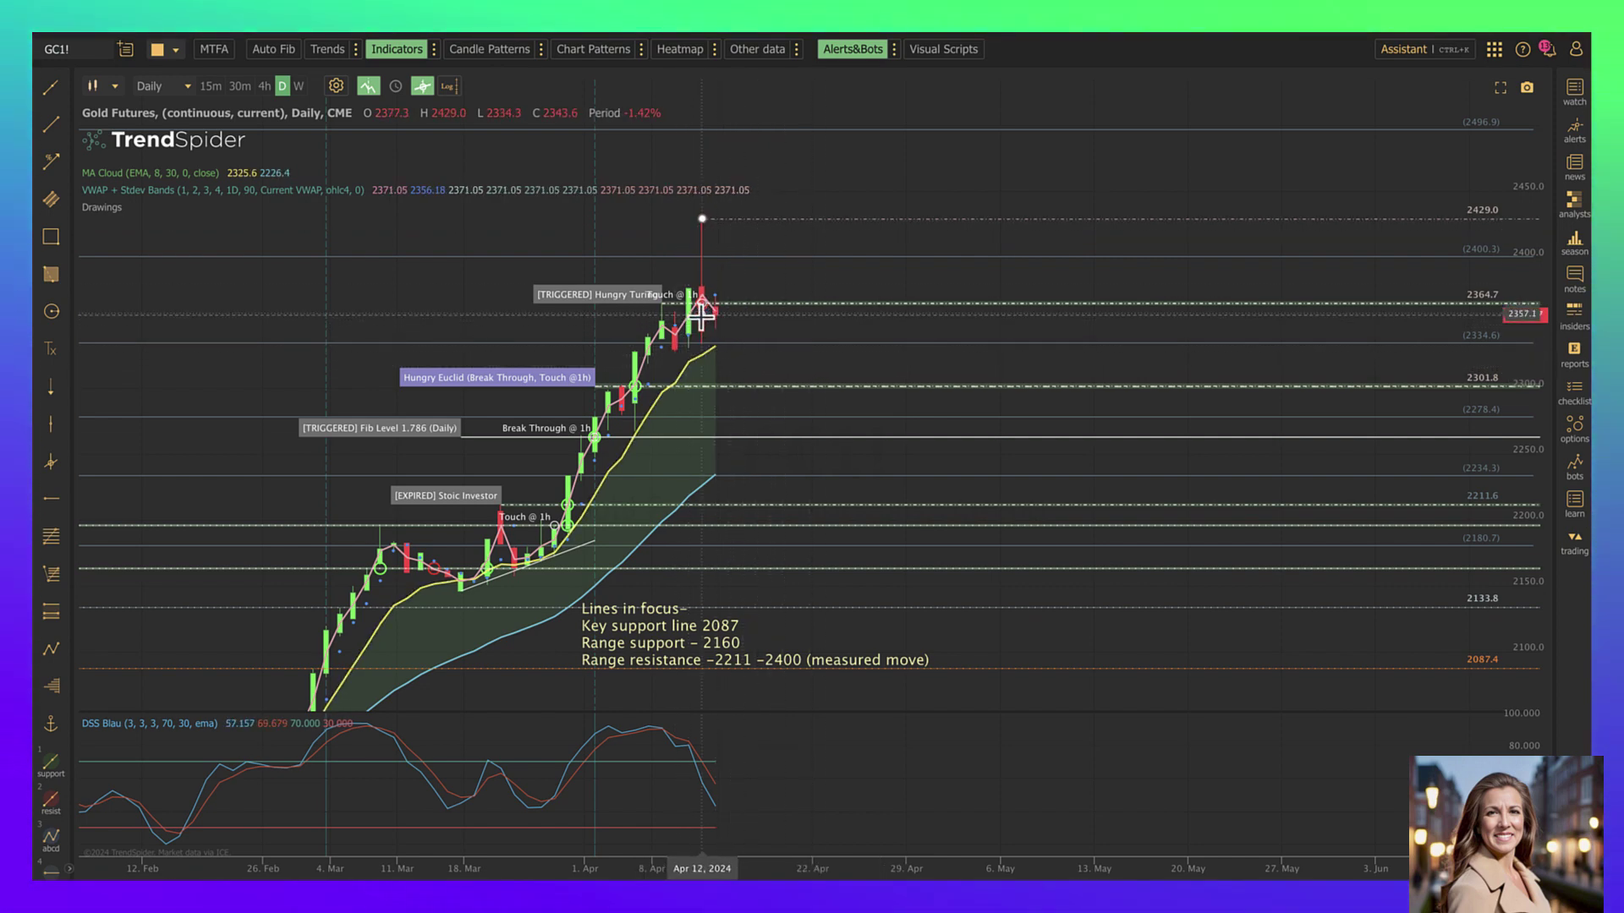
Remove the triggered alert from the 2364.7 line and accept the deletion.
{"action": "right_click", "coordinate": [753, 305]}
{"action": "left_click", "coordinate": [795, 369]}
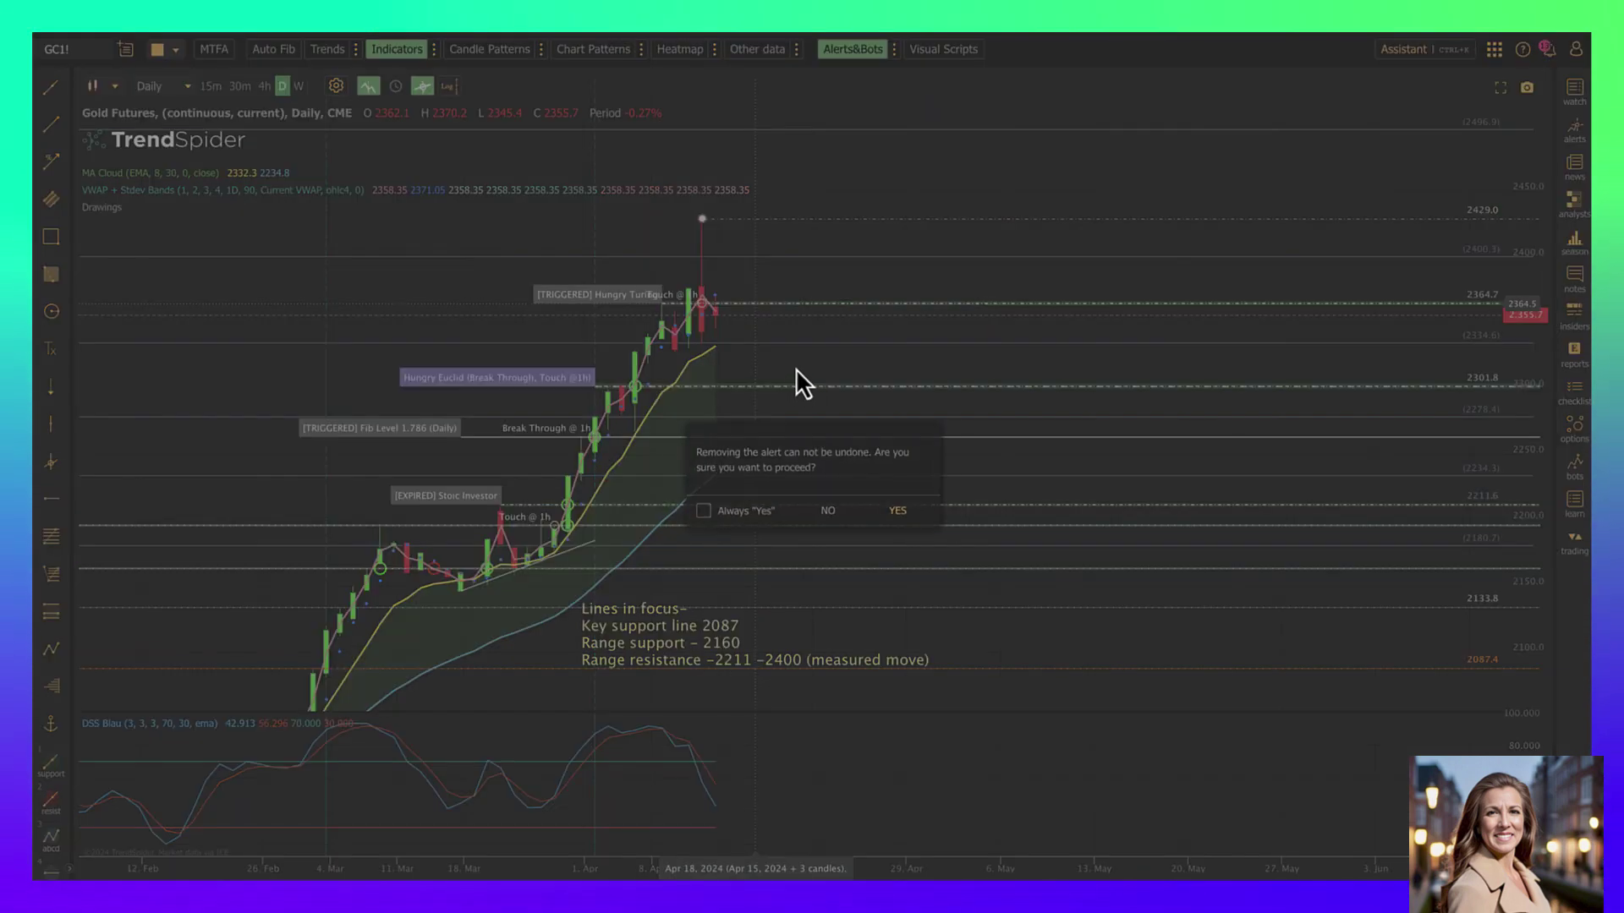
{"action": "left_click", "coordinate": [921, 517]}
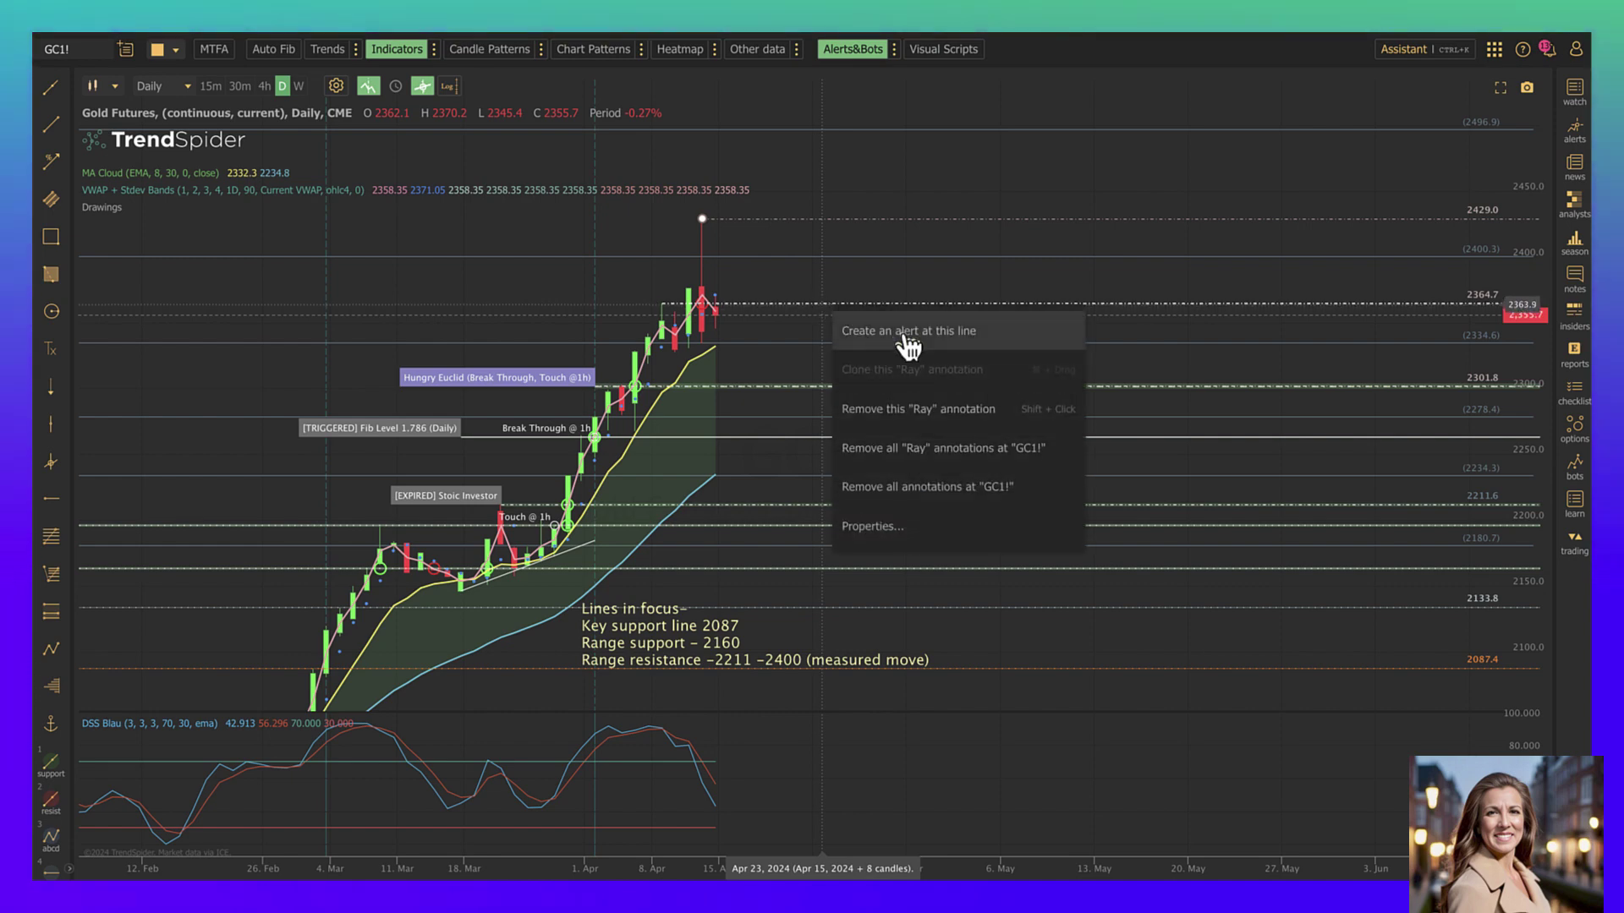
Replace the line at 2364.7 with a ray at 2376.3 starting from the candle just before the Apr 12 spike.
{"action": "left_click", "coordinate": [617, 305]}
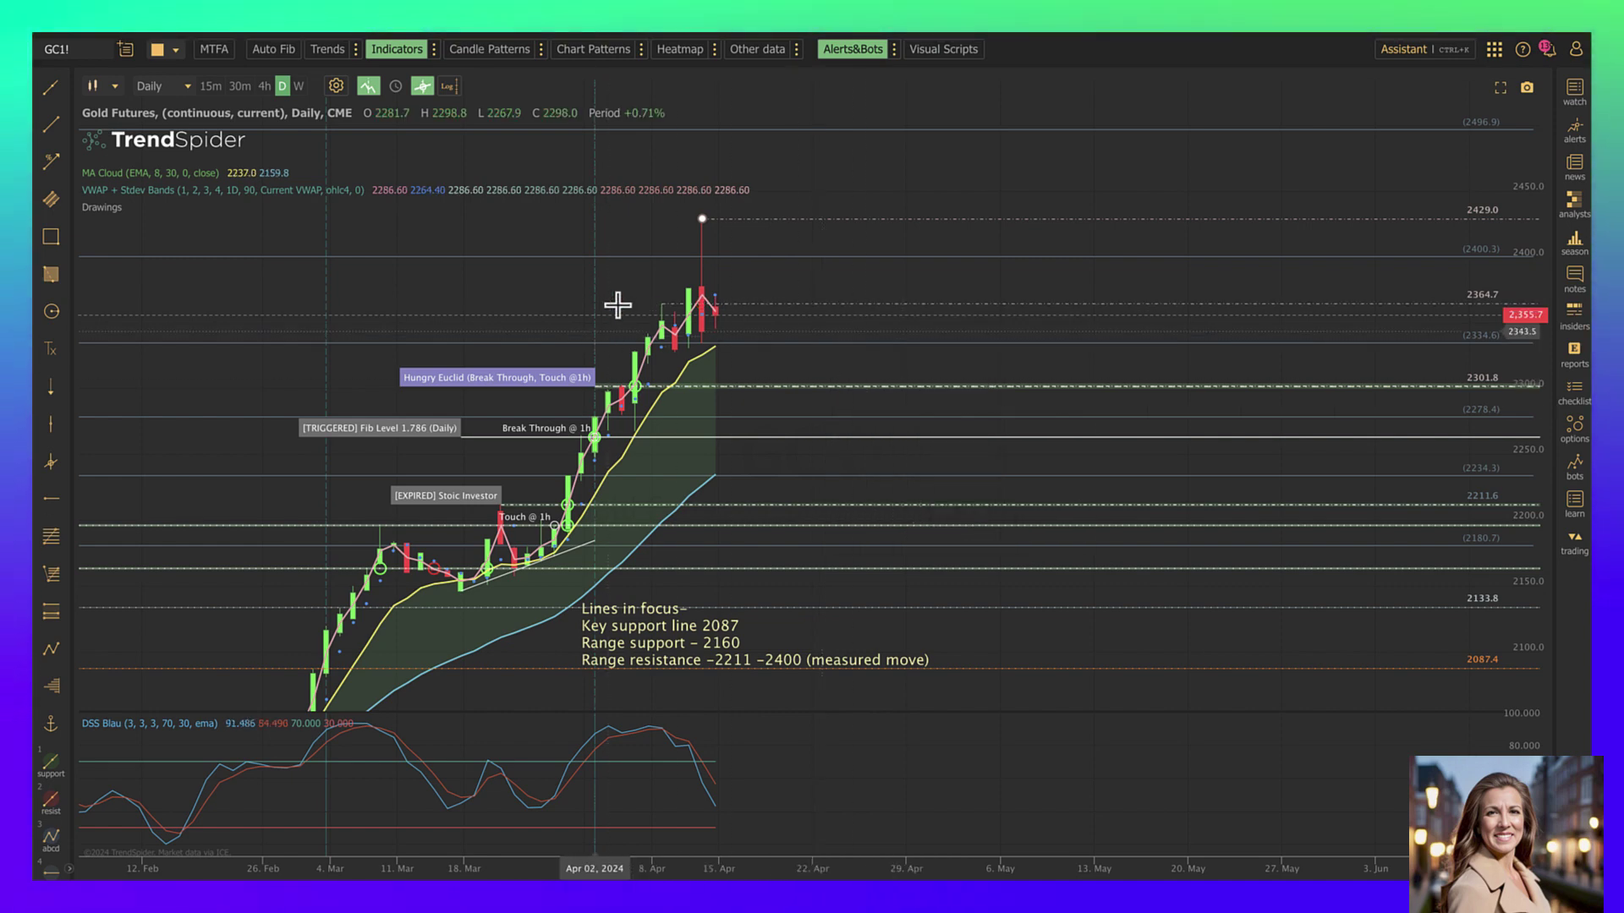
{"action": "right_click", "coordinate": [793, 305]}
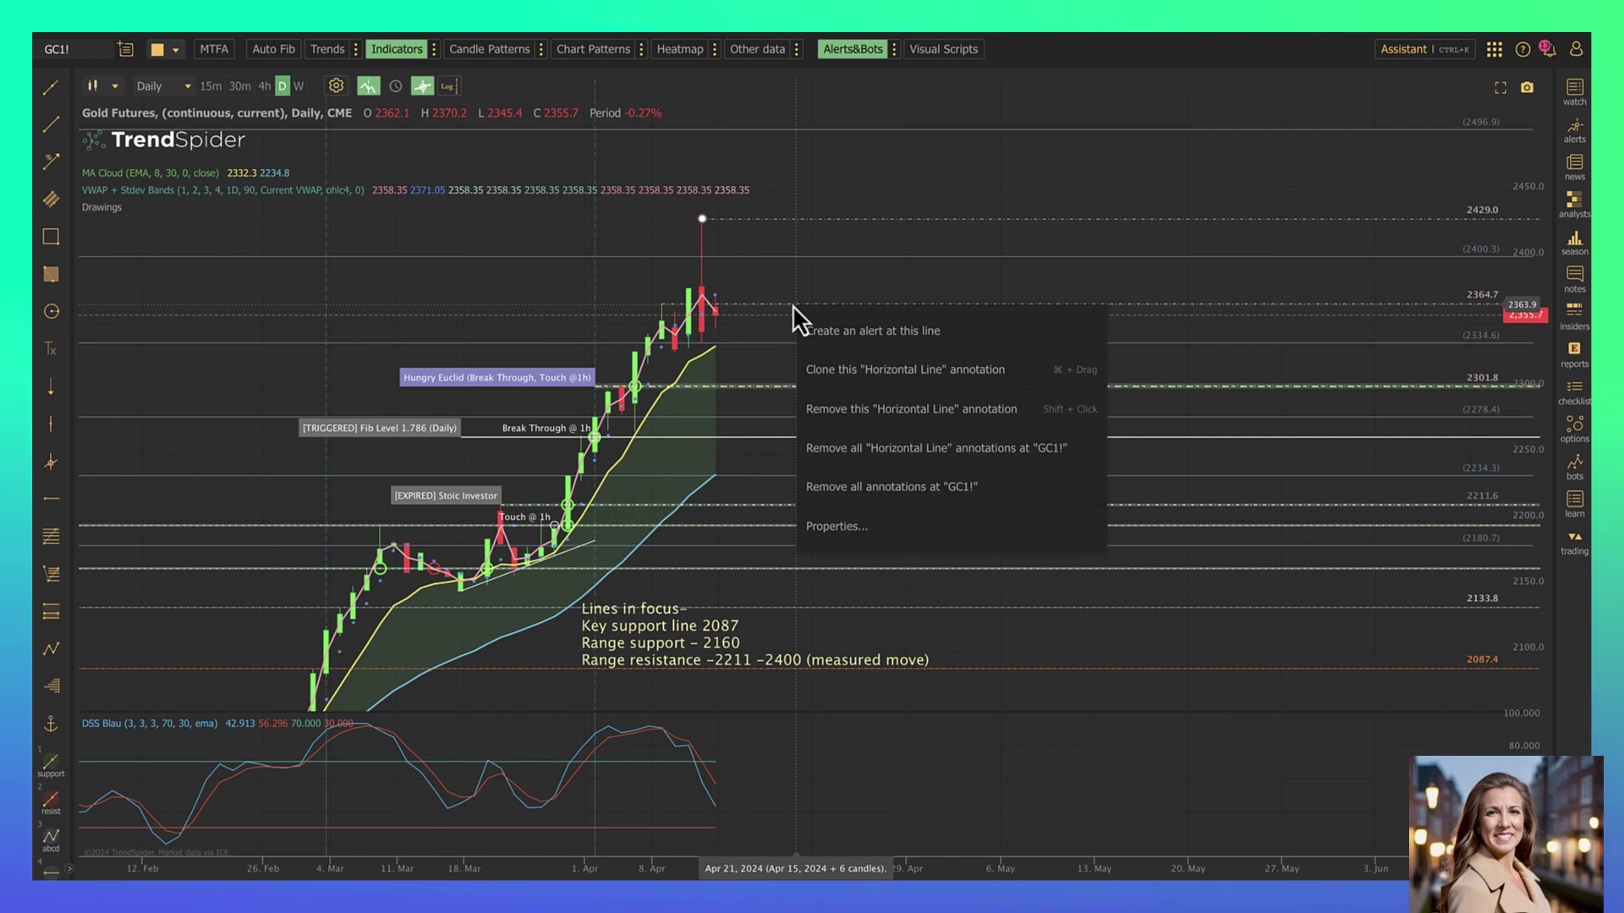
{"action": "left_click", "coordinate": [832, 409]}
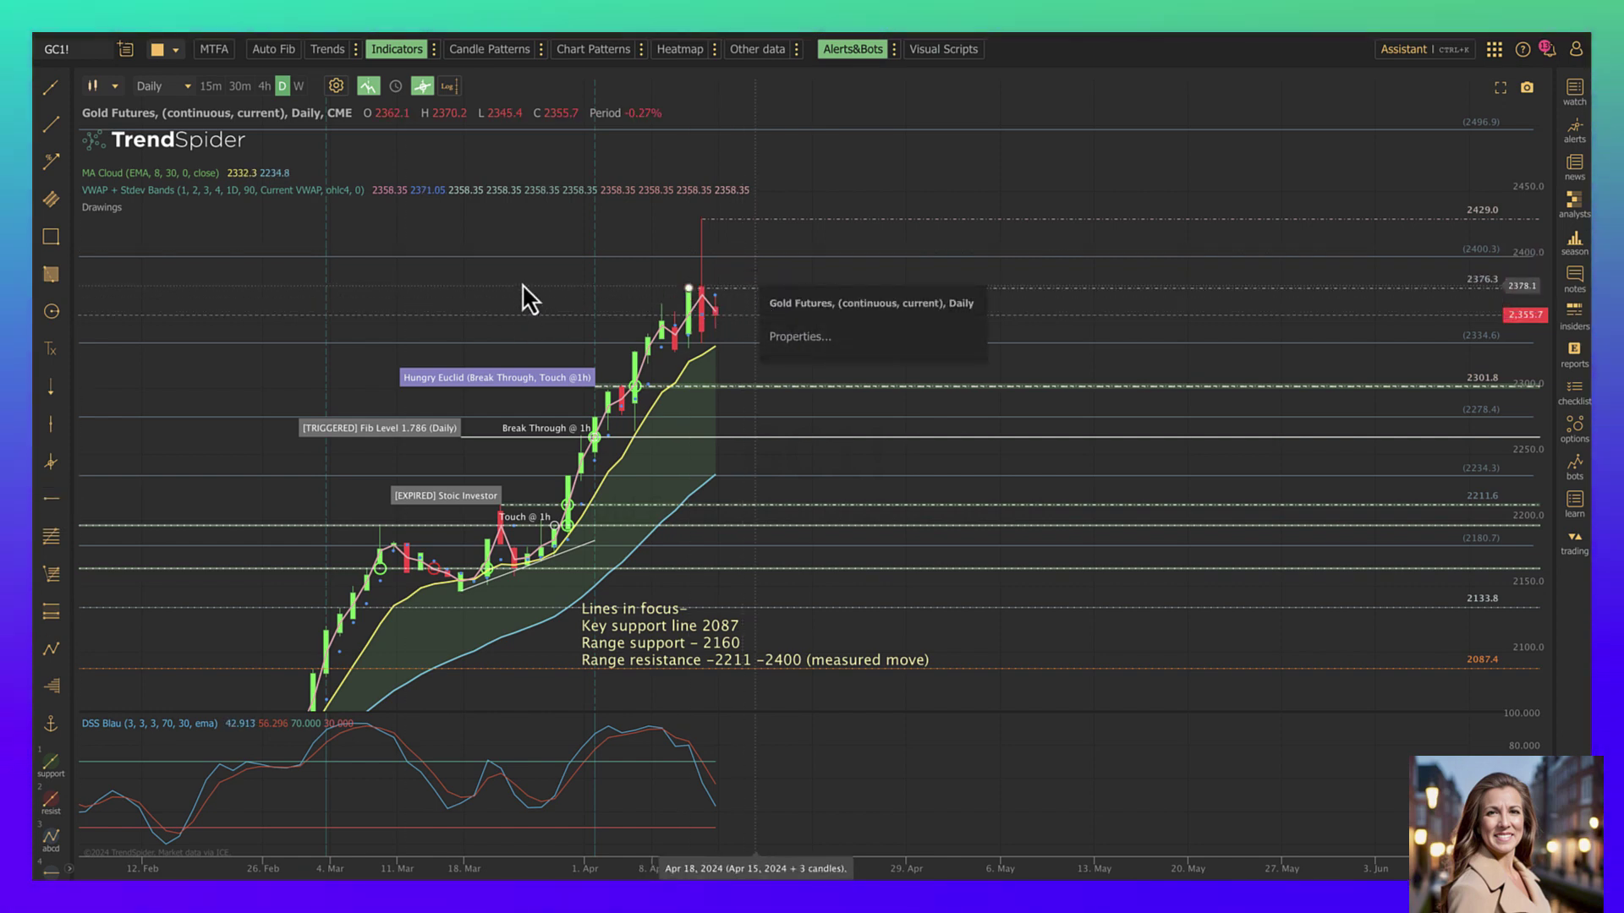
{"action": "left_click", "coordinate": [703, 246]}
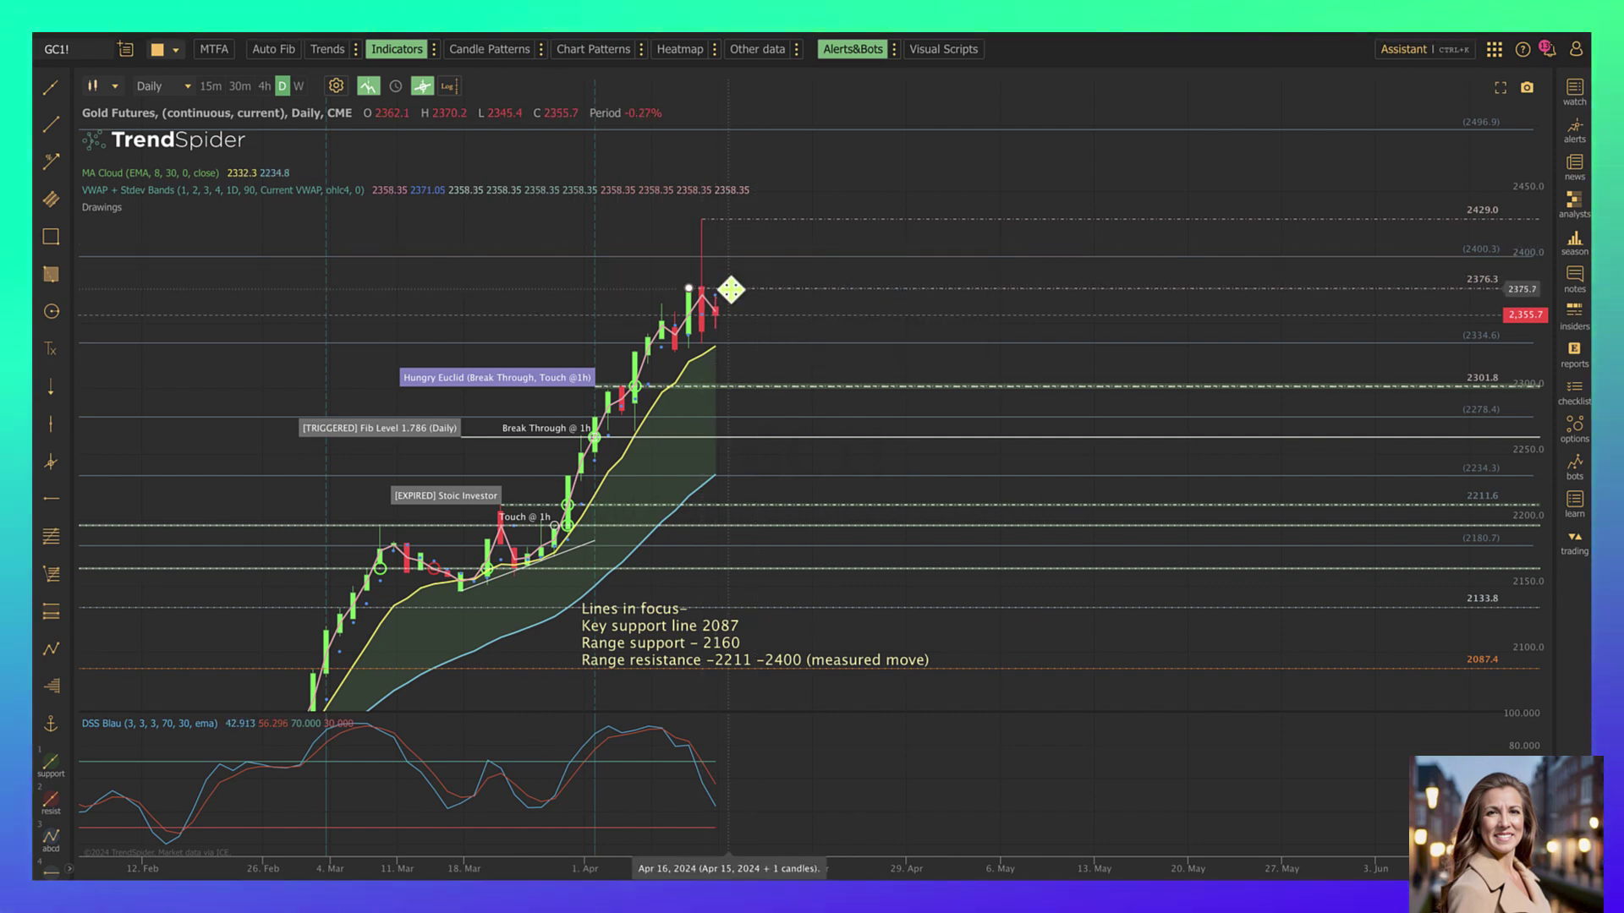
Create an alert on the 2376.3 ray with the Break Through, Touch and Bounce triggers.
{"action": "right_click", "coordinate": [742, 290]}
{"action": "left_click", "coordinate": [759, 313]}
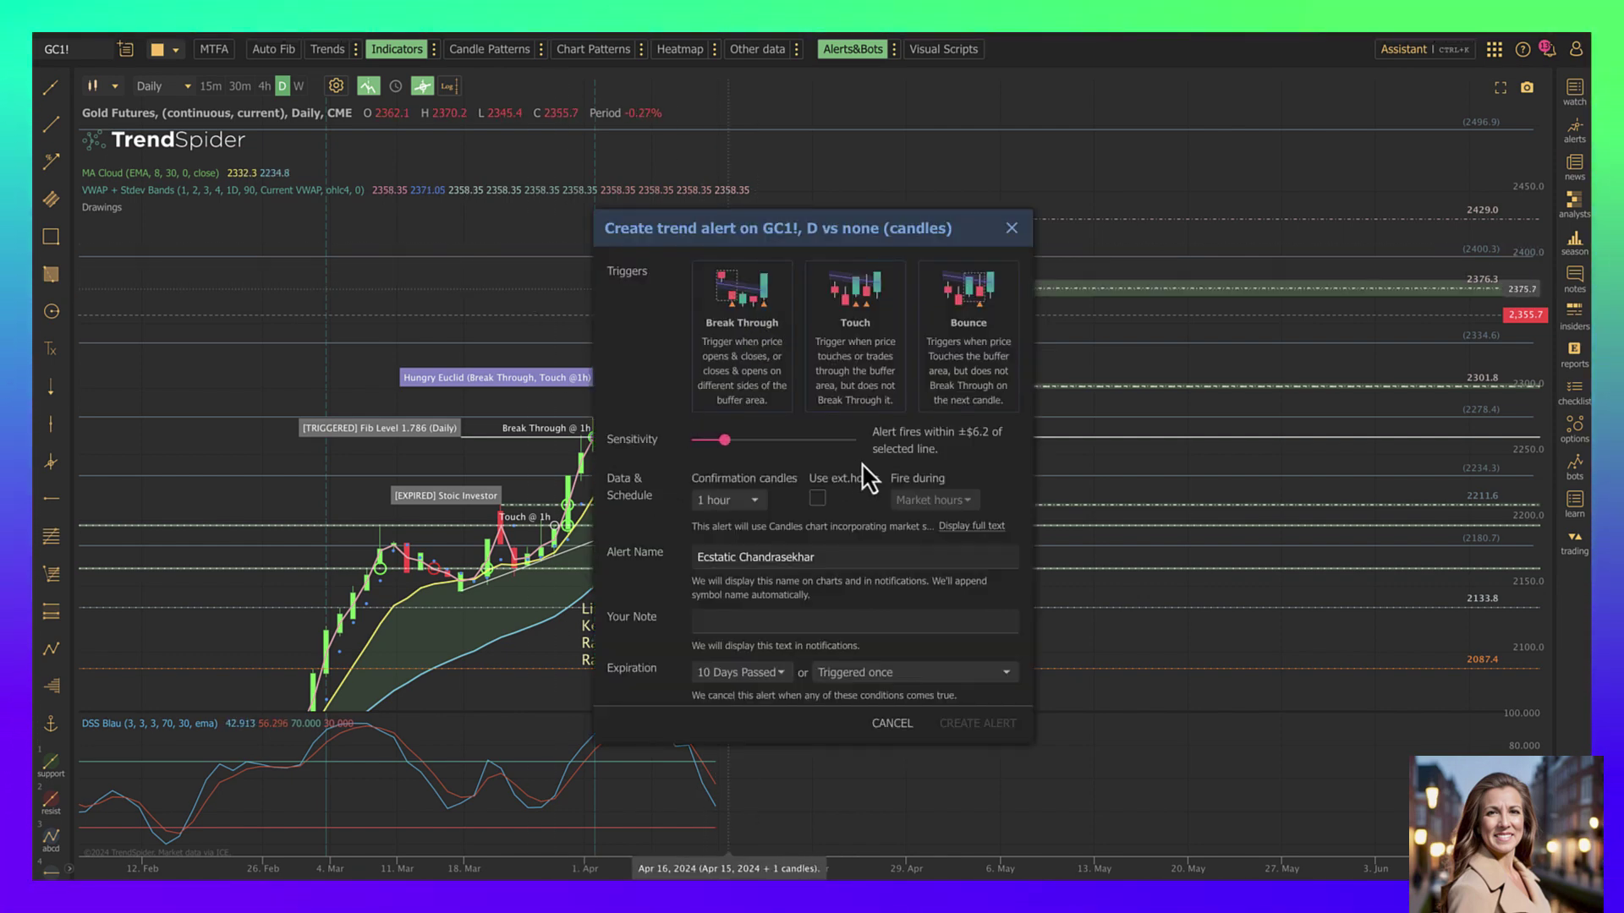
{"action": "left_click", "coordinate": [742, 346]}
{"action": "left_click", "coordinate": [846, 346]}
{"action": "left_click", "coordinate": [947, 332]}
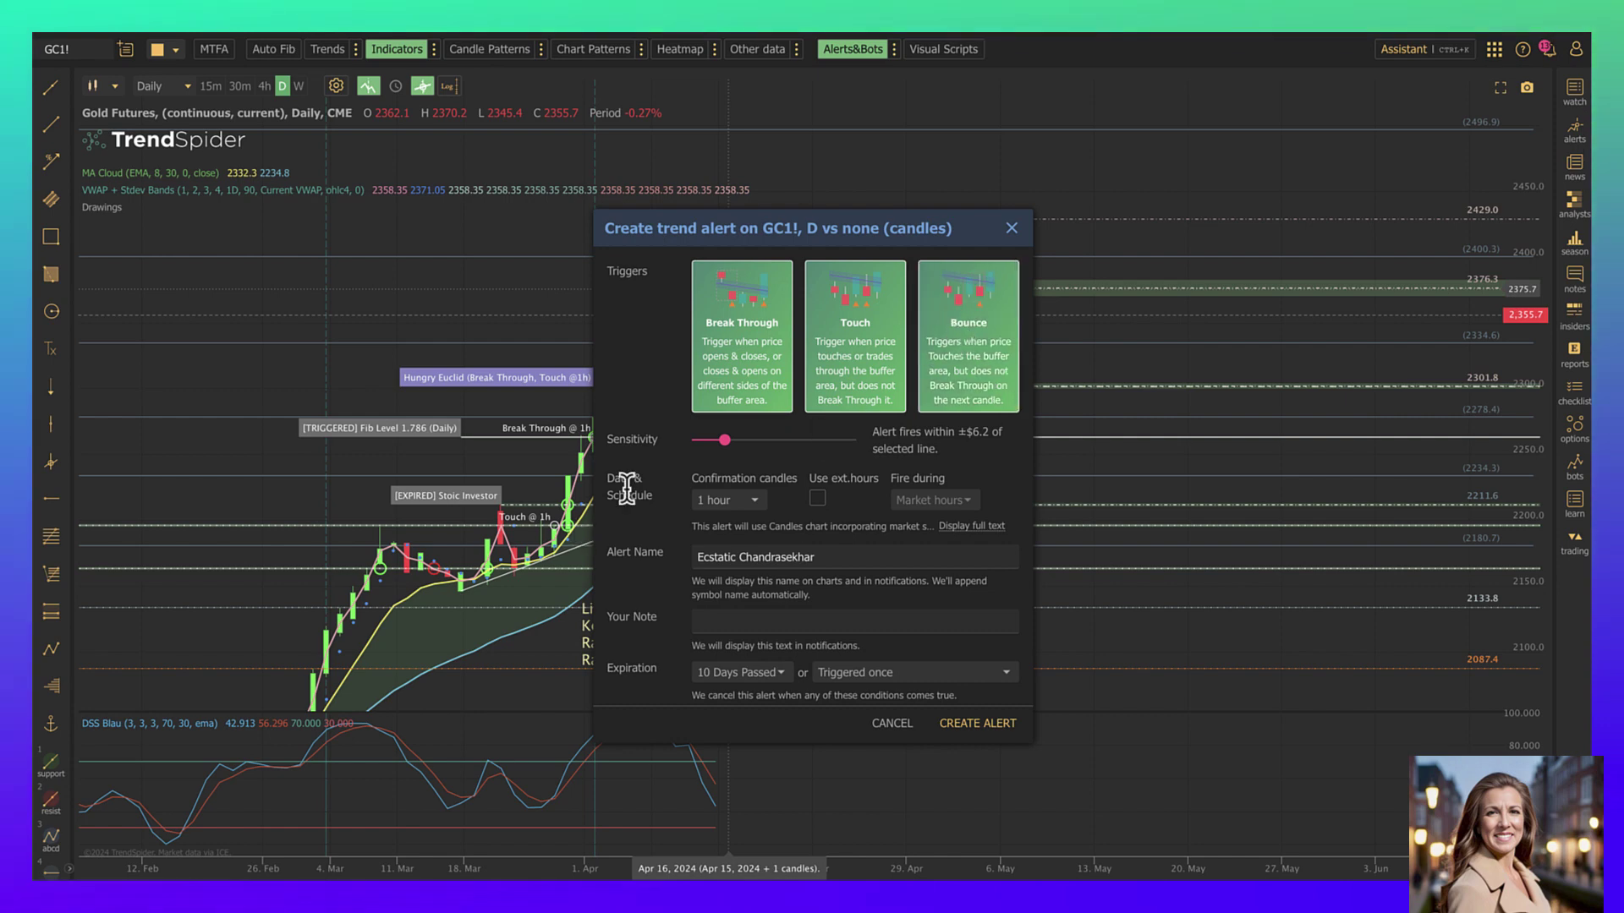
{"action": "left_click", "coordinate": [982, 724]}
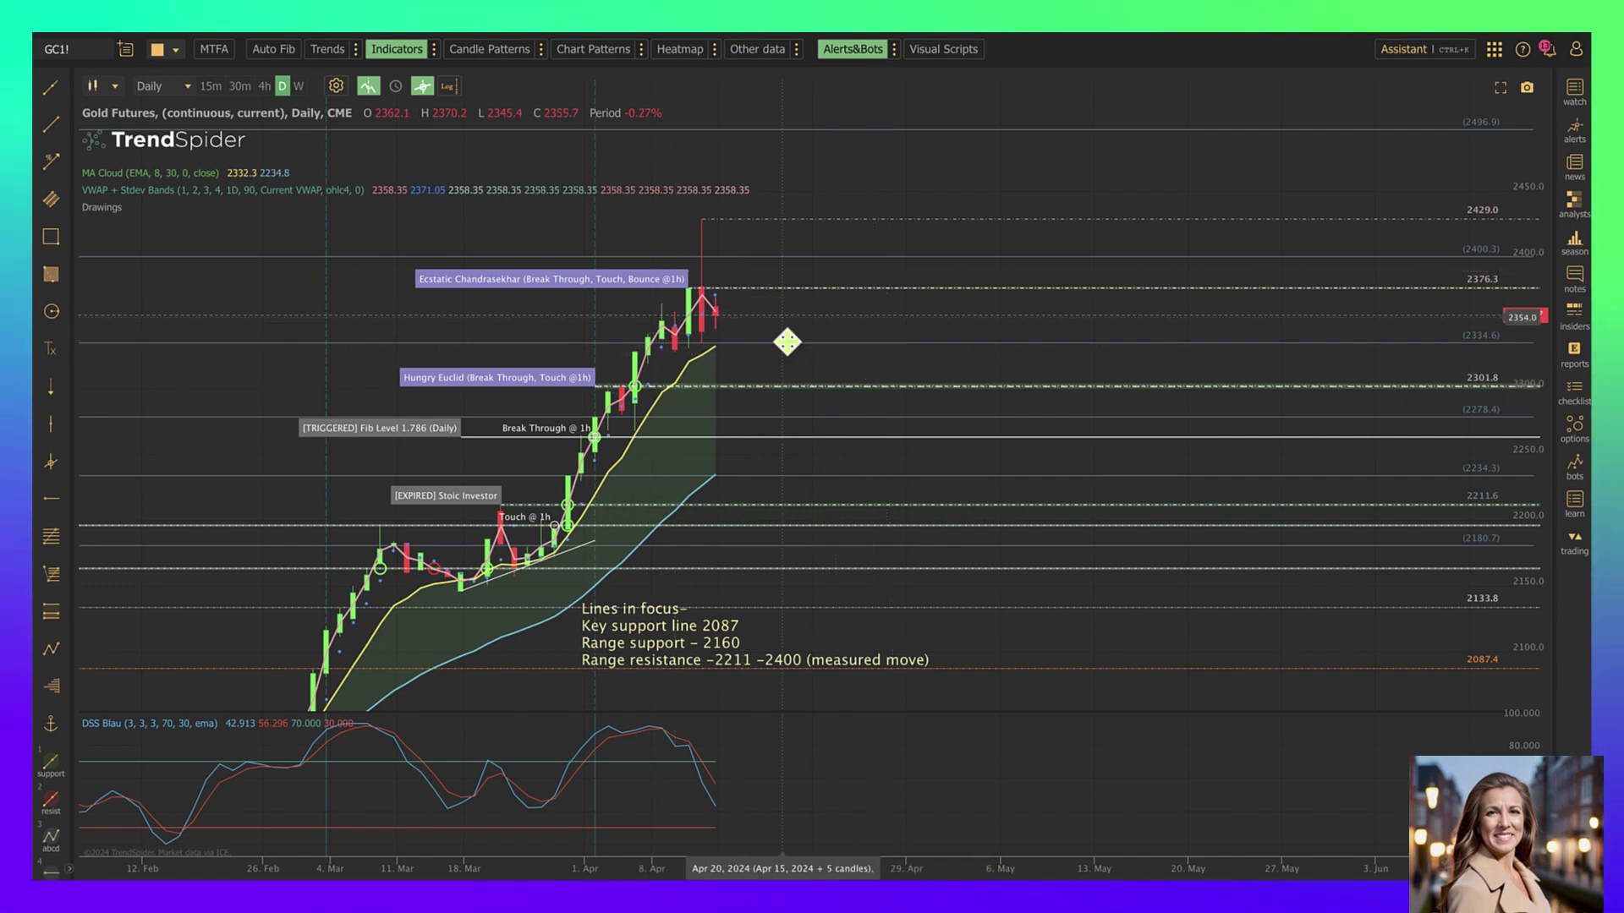
Reposition the "Lines in focus" text note slightly higher and further right on the gold chart.
{"action": "right_click", "coordinate": [742, 340]}
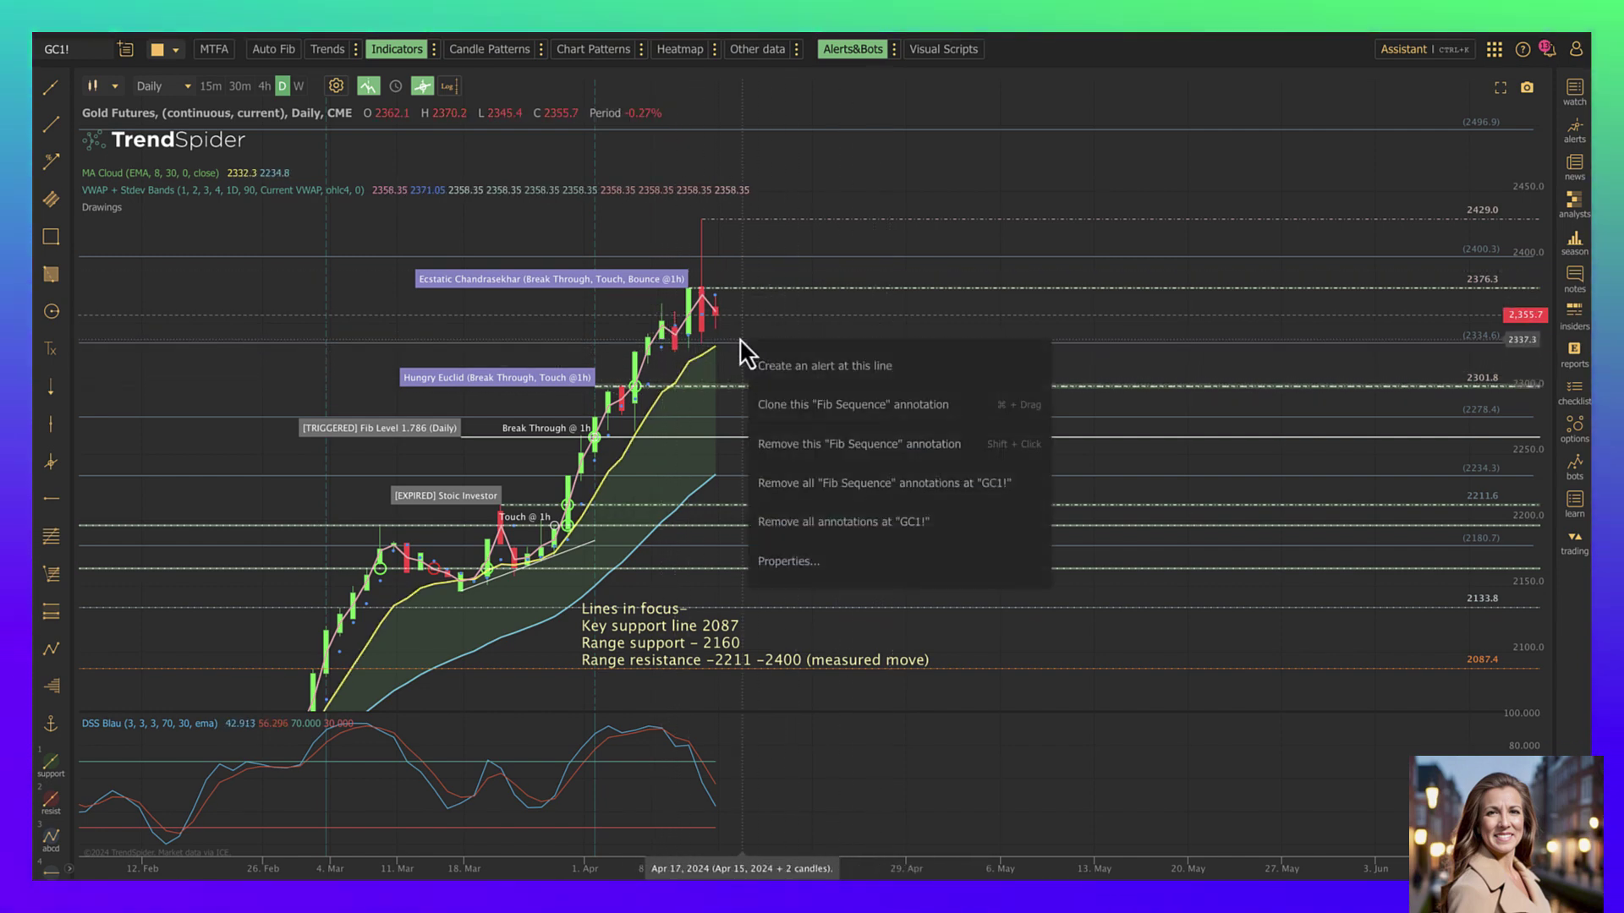
{"action": "left_click", "coordinate": [639, 659]}
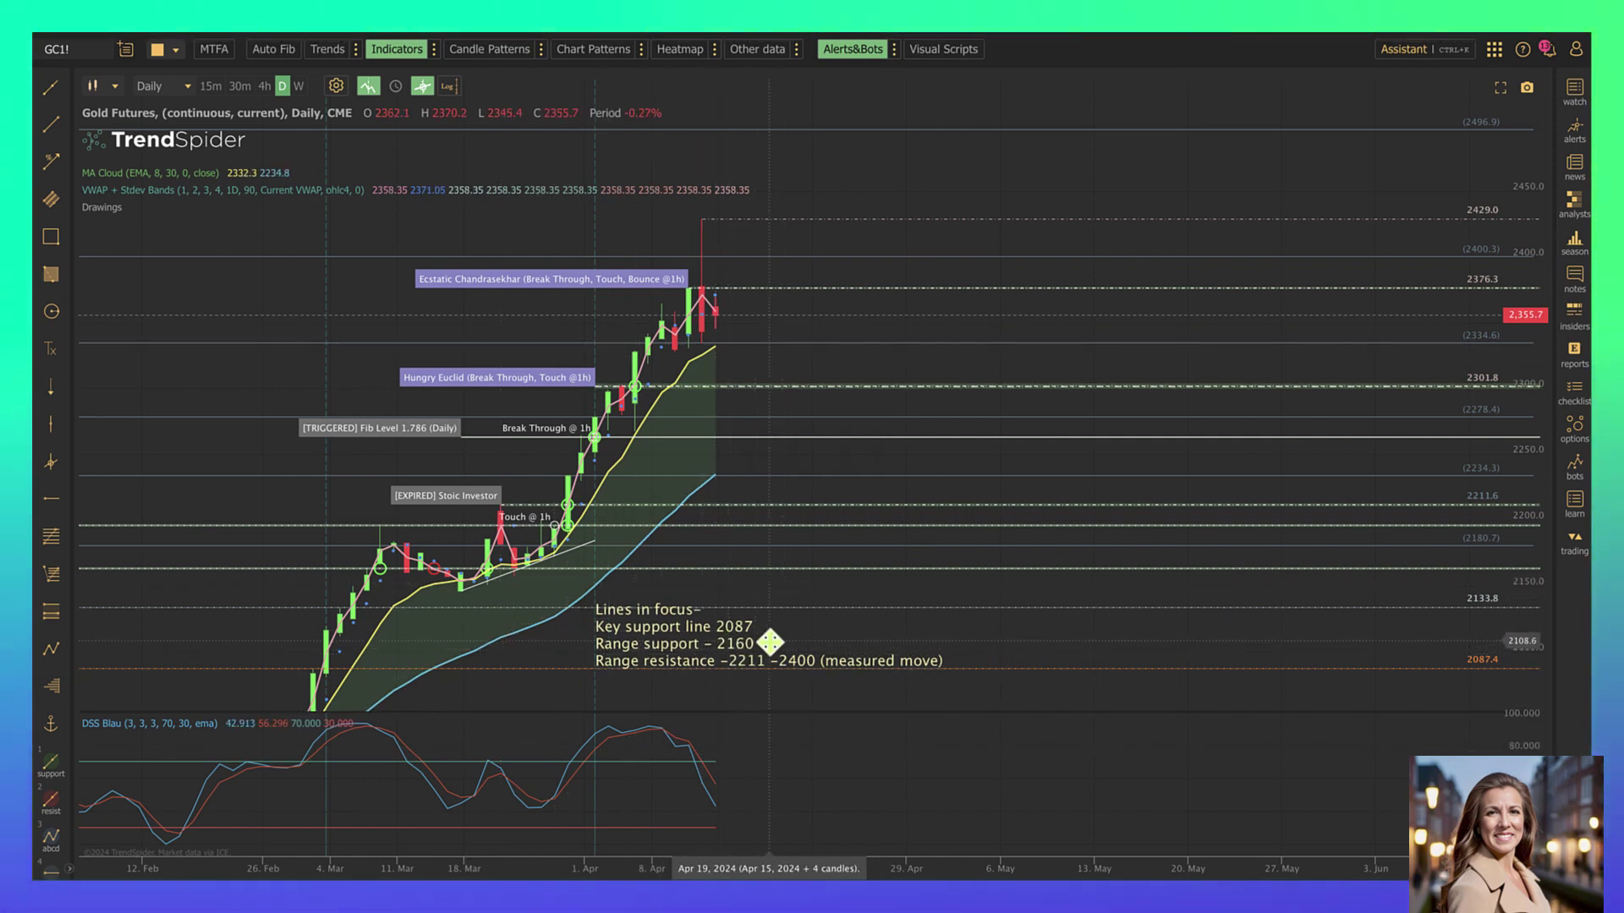
{"action": "left_click_drag", "start_coordinate": [679, 638], "coordinate": [719, 595]}
Change the range support value in the "Lines in focus" note to 2334 and save the text.
{"action": "right_click", "coordinate": [687, 600]}
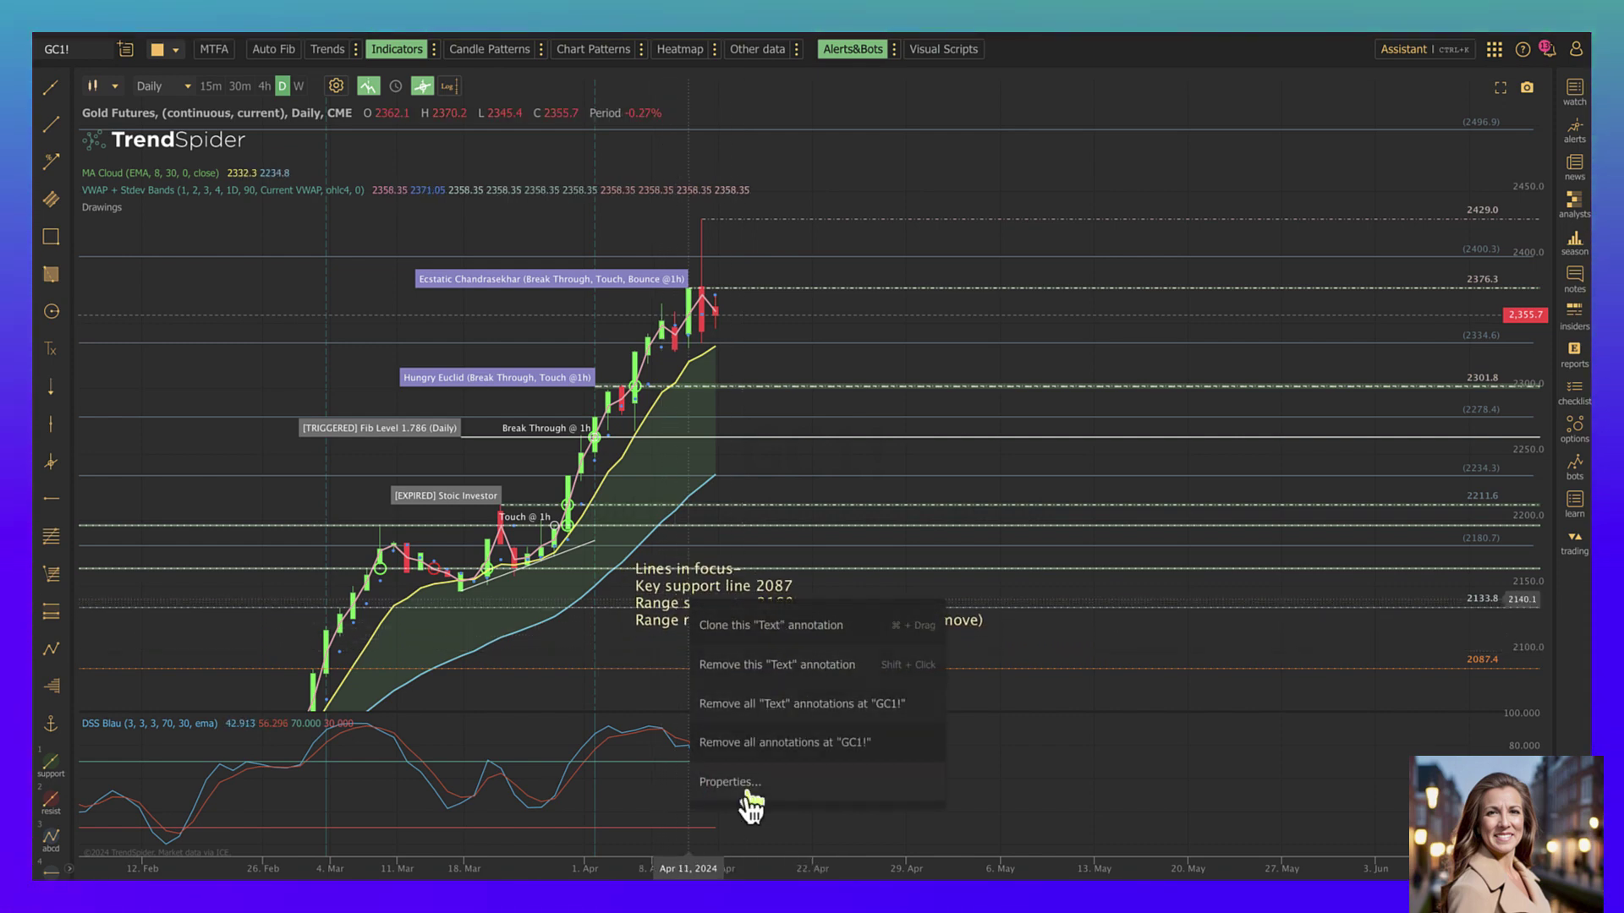
{"action": "left_click", "coordinate": [729, 783]}
{"action": "left_click_drag", "start_coordinate": [733, 492], "coordinate": [721, 492]}
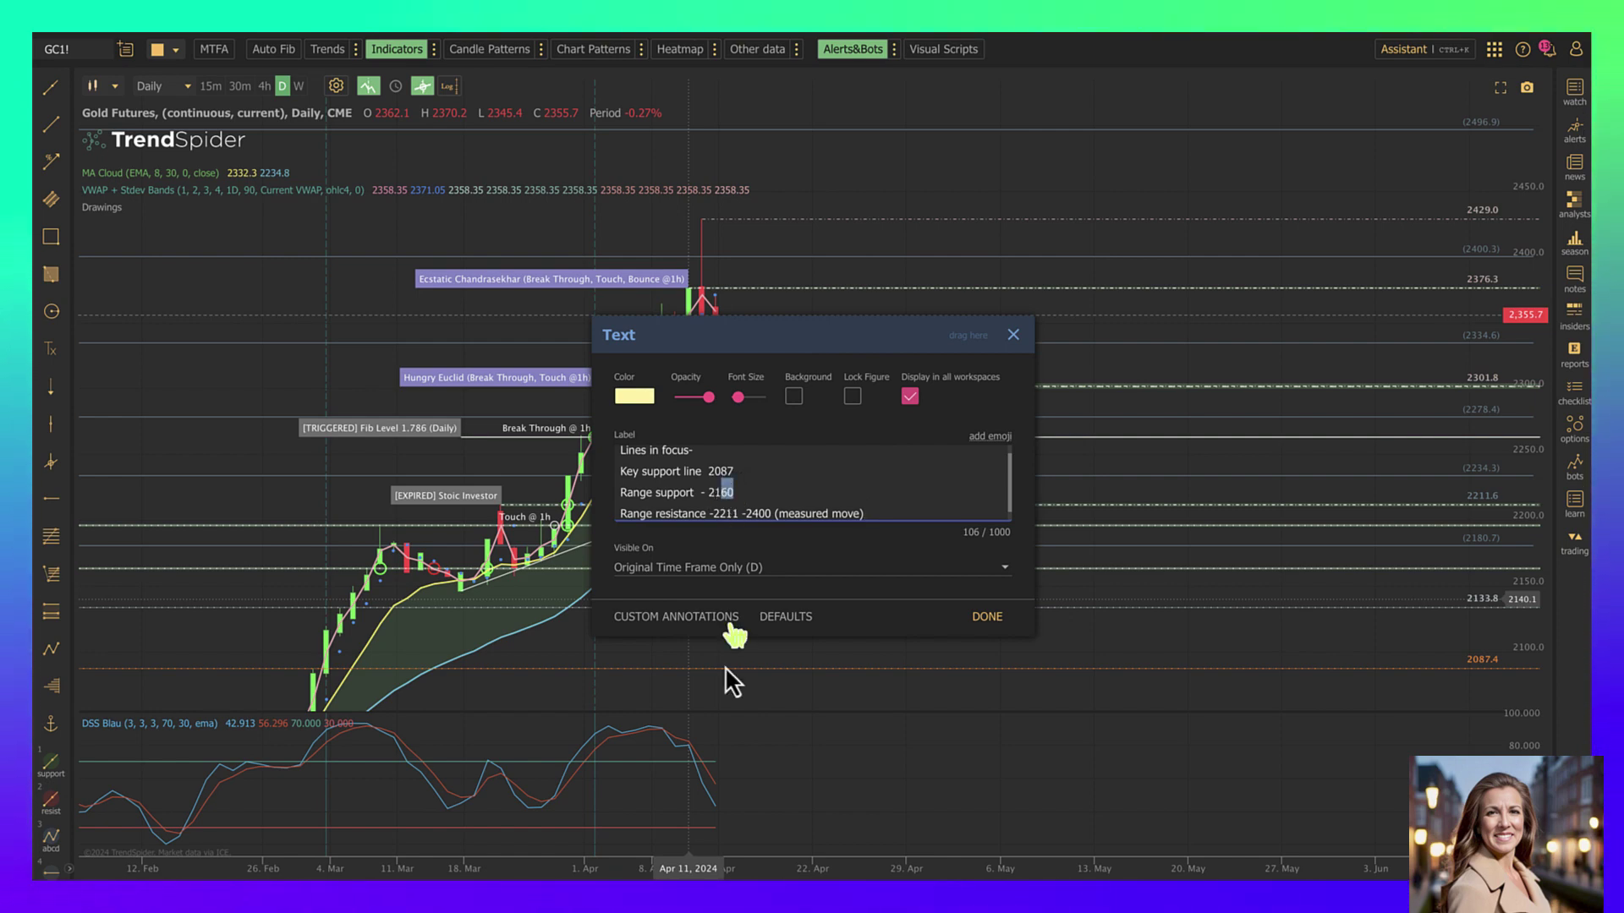
{"action": "key", "text": "BackSpace"}
{"action": "key", "text": "BackSpace"}
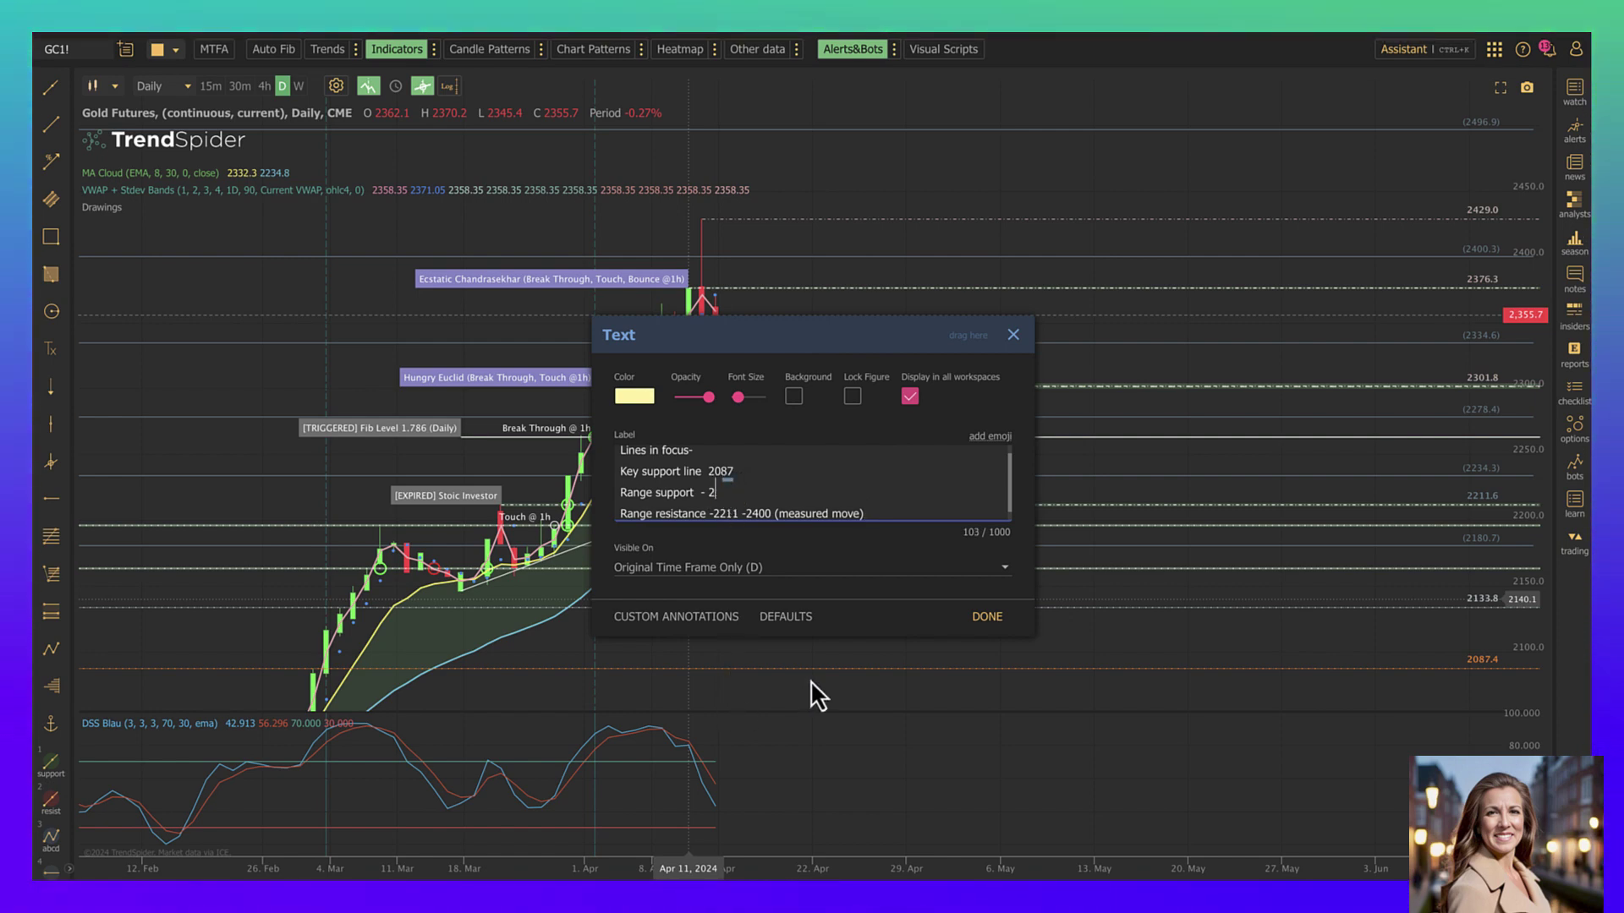
{"action": "type", "text": "334"}
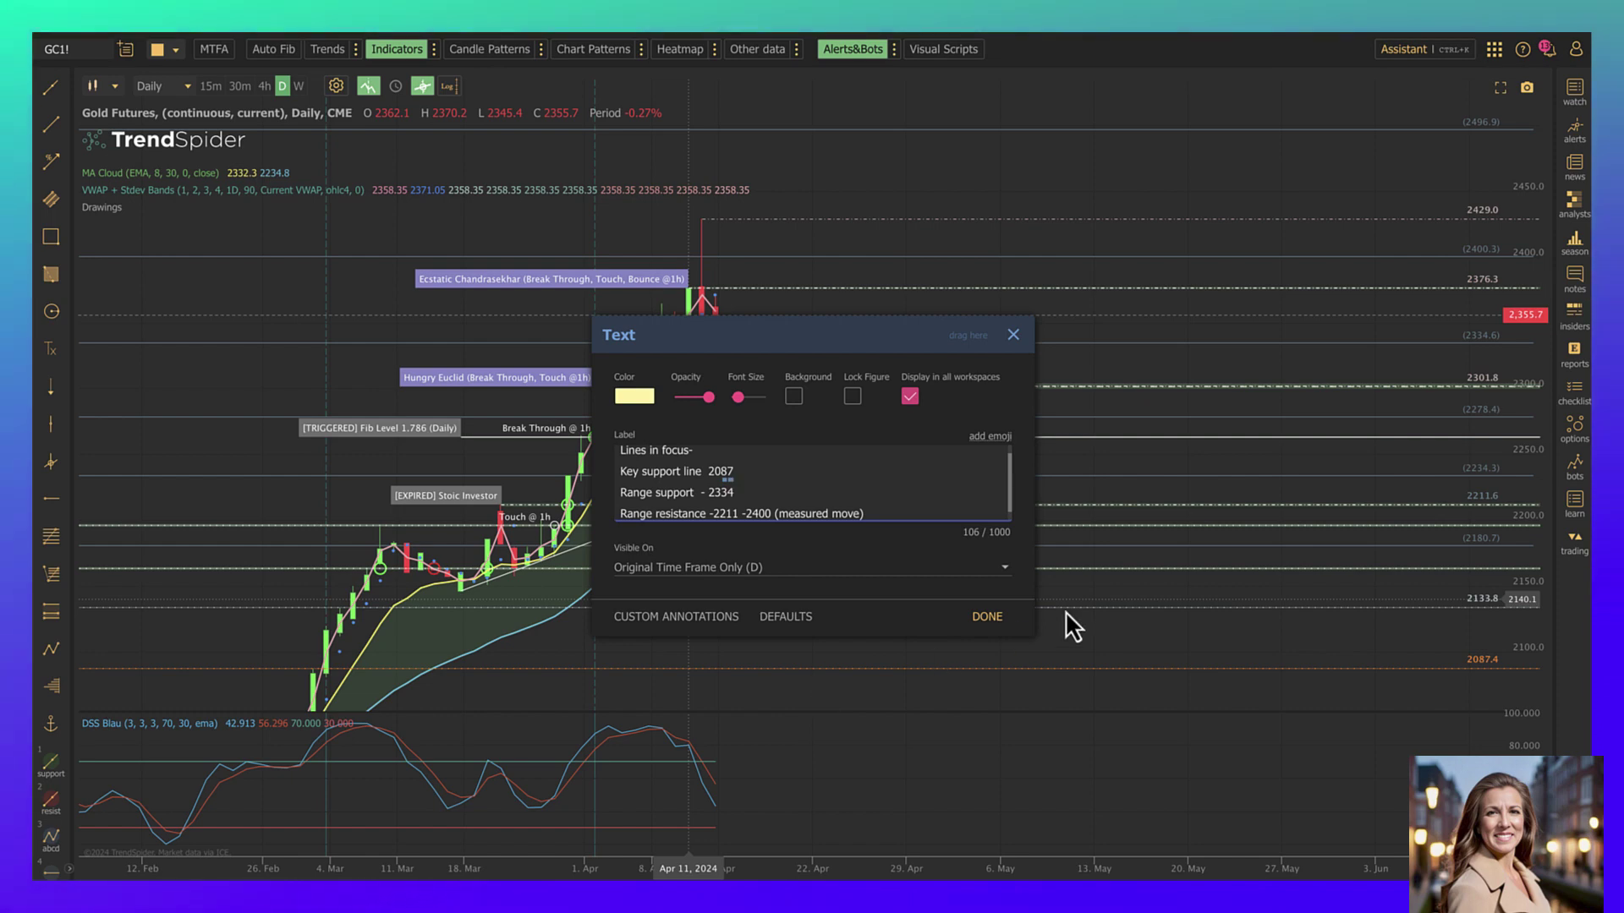
{"action": "left_click", "coordinate": [989, 616]}
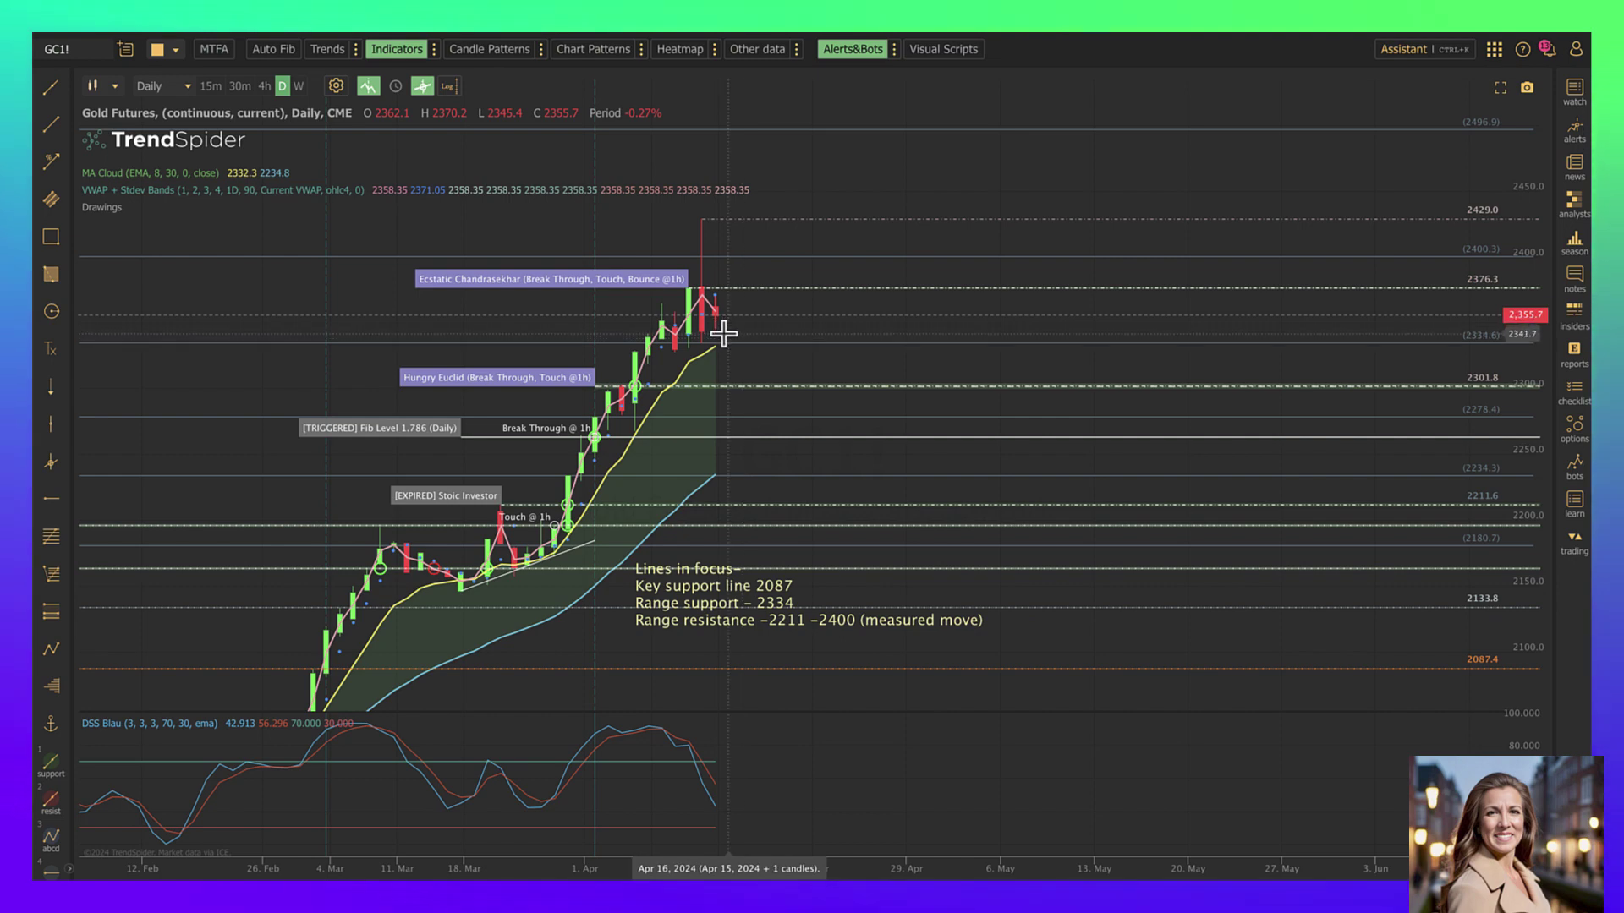
{"action": "left_click", "coordinate": [596, 333]}
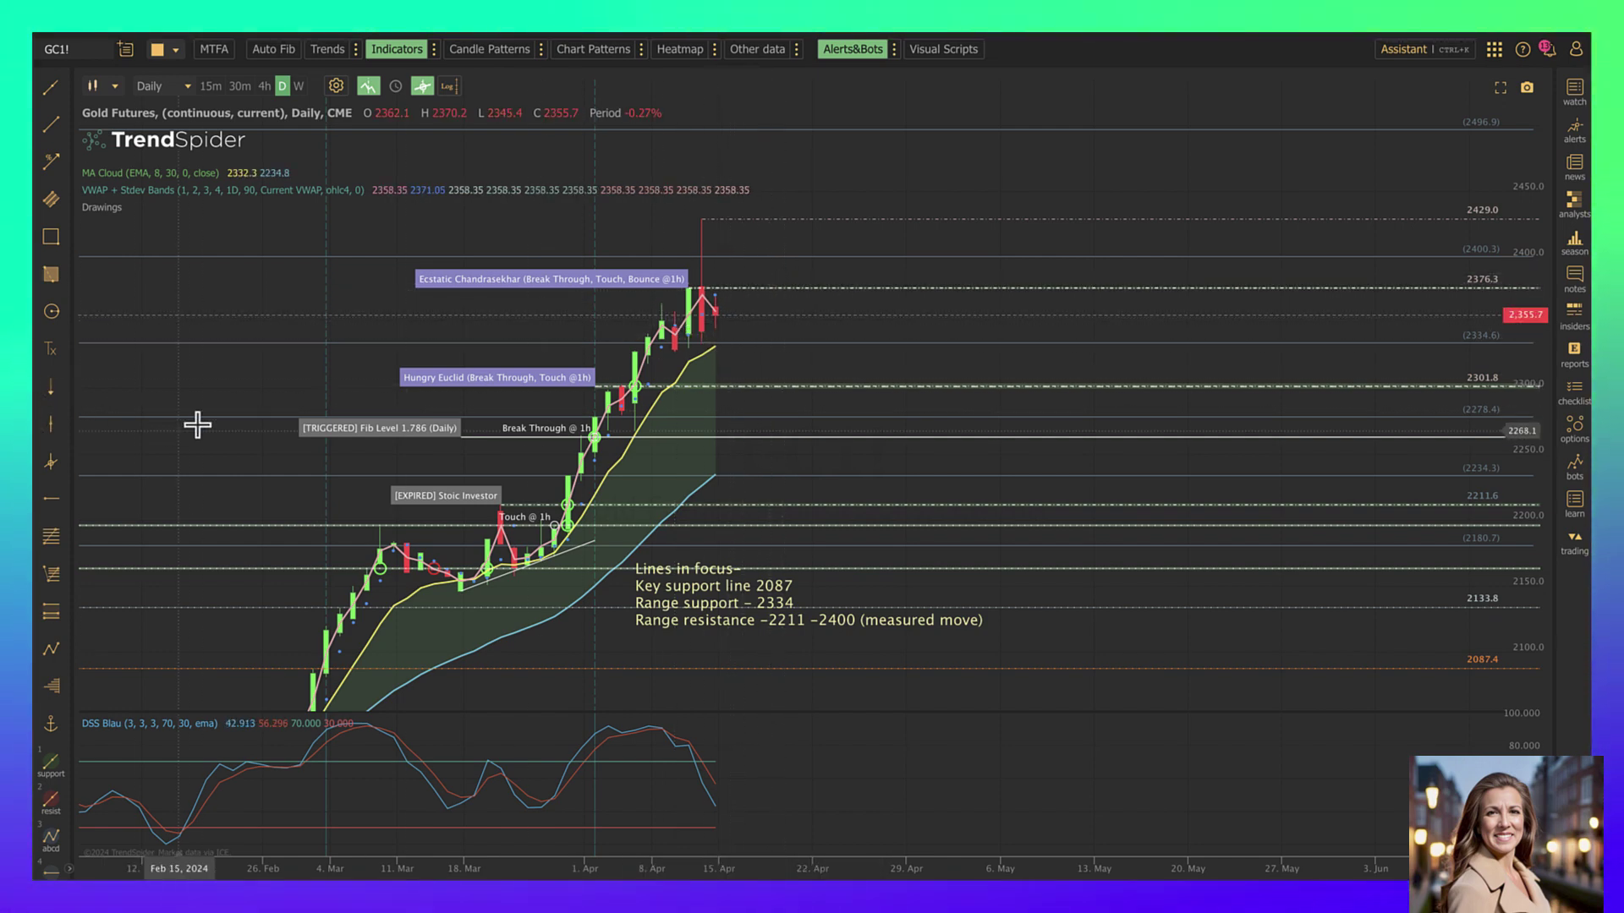
Add a horizontal ray at 2355.1 on the gold chart and check it on the 15-minute timeframe before returning to daily.
{"action": "left_click", "coordinate": [51, 500]}
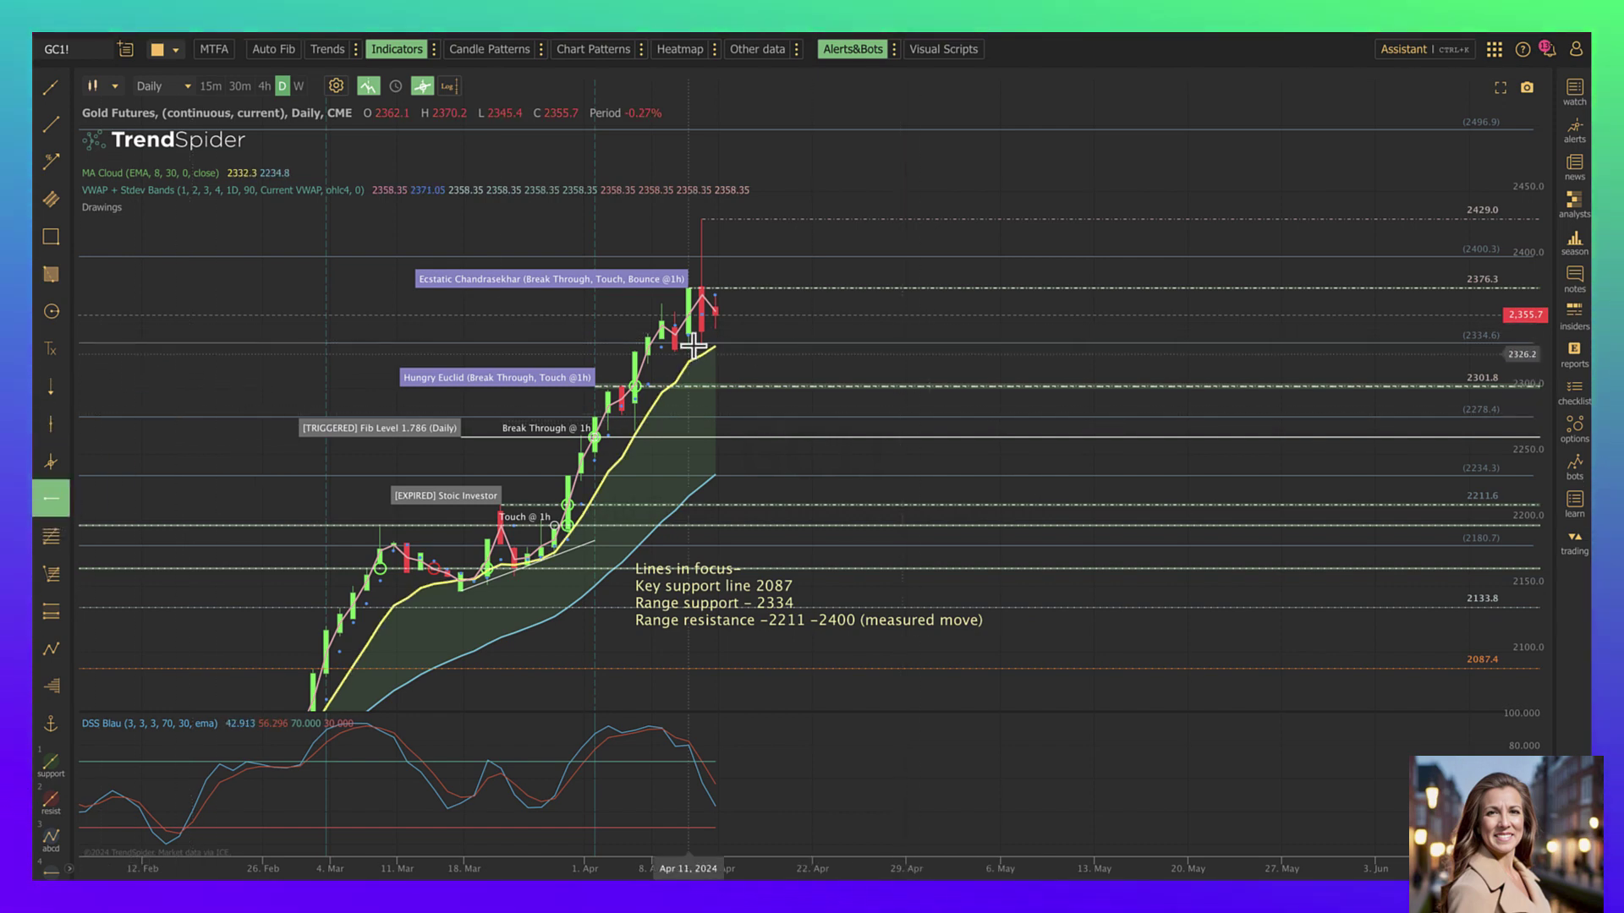
{"action": "left_click", "coordinate": [662, 316]}
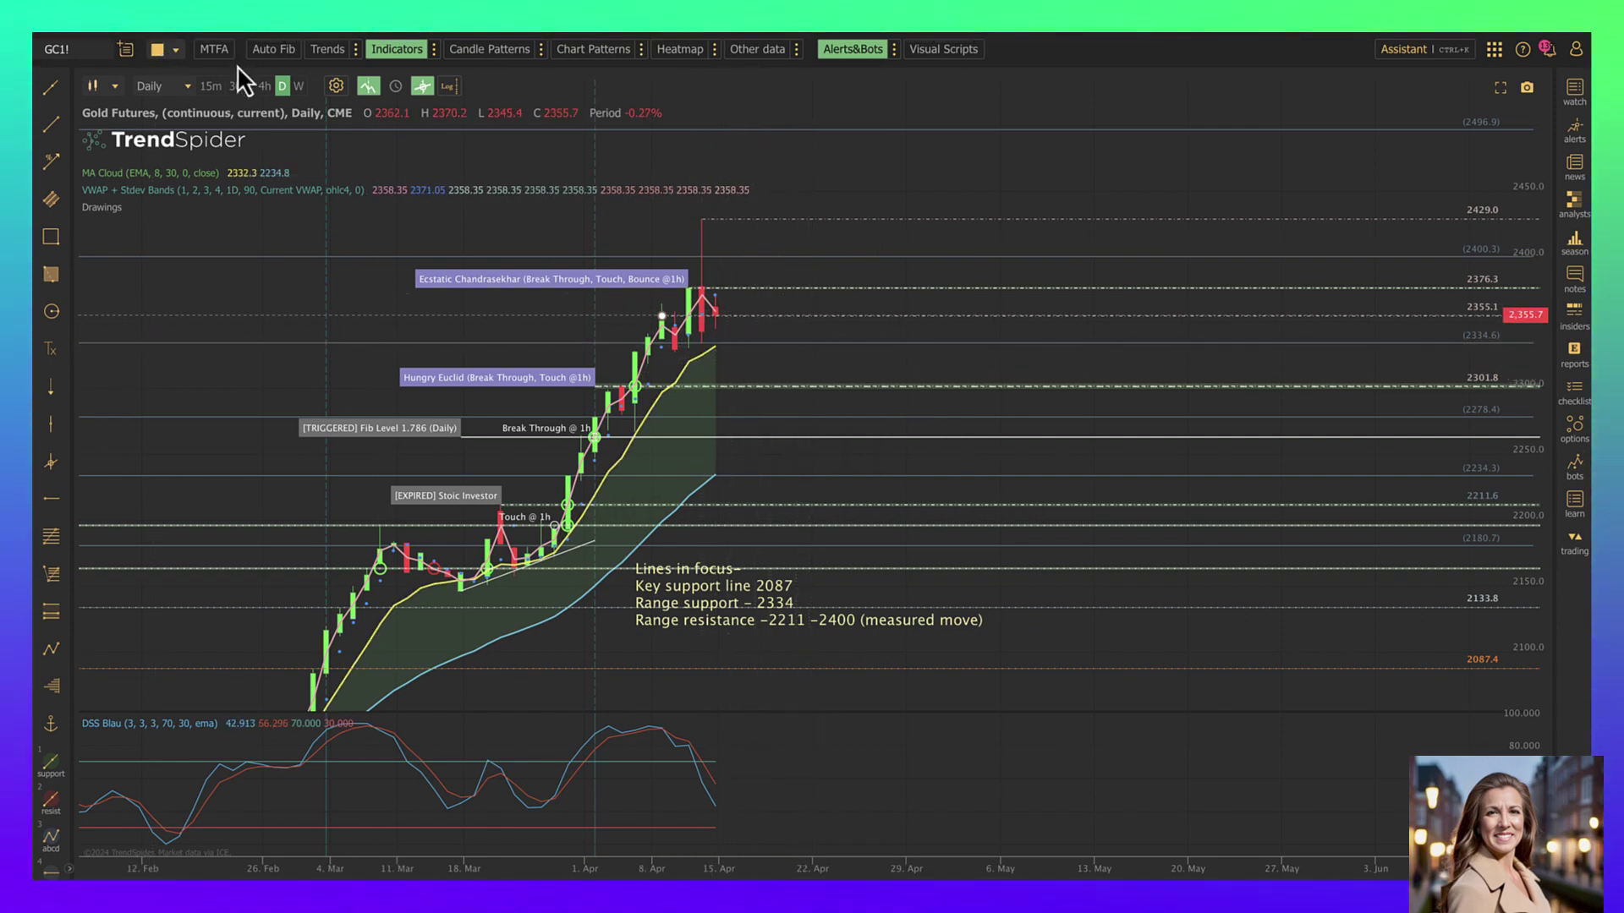
{"action": "left_click", "coordinate": [211, 87]}
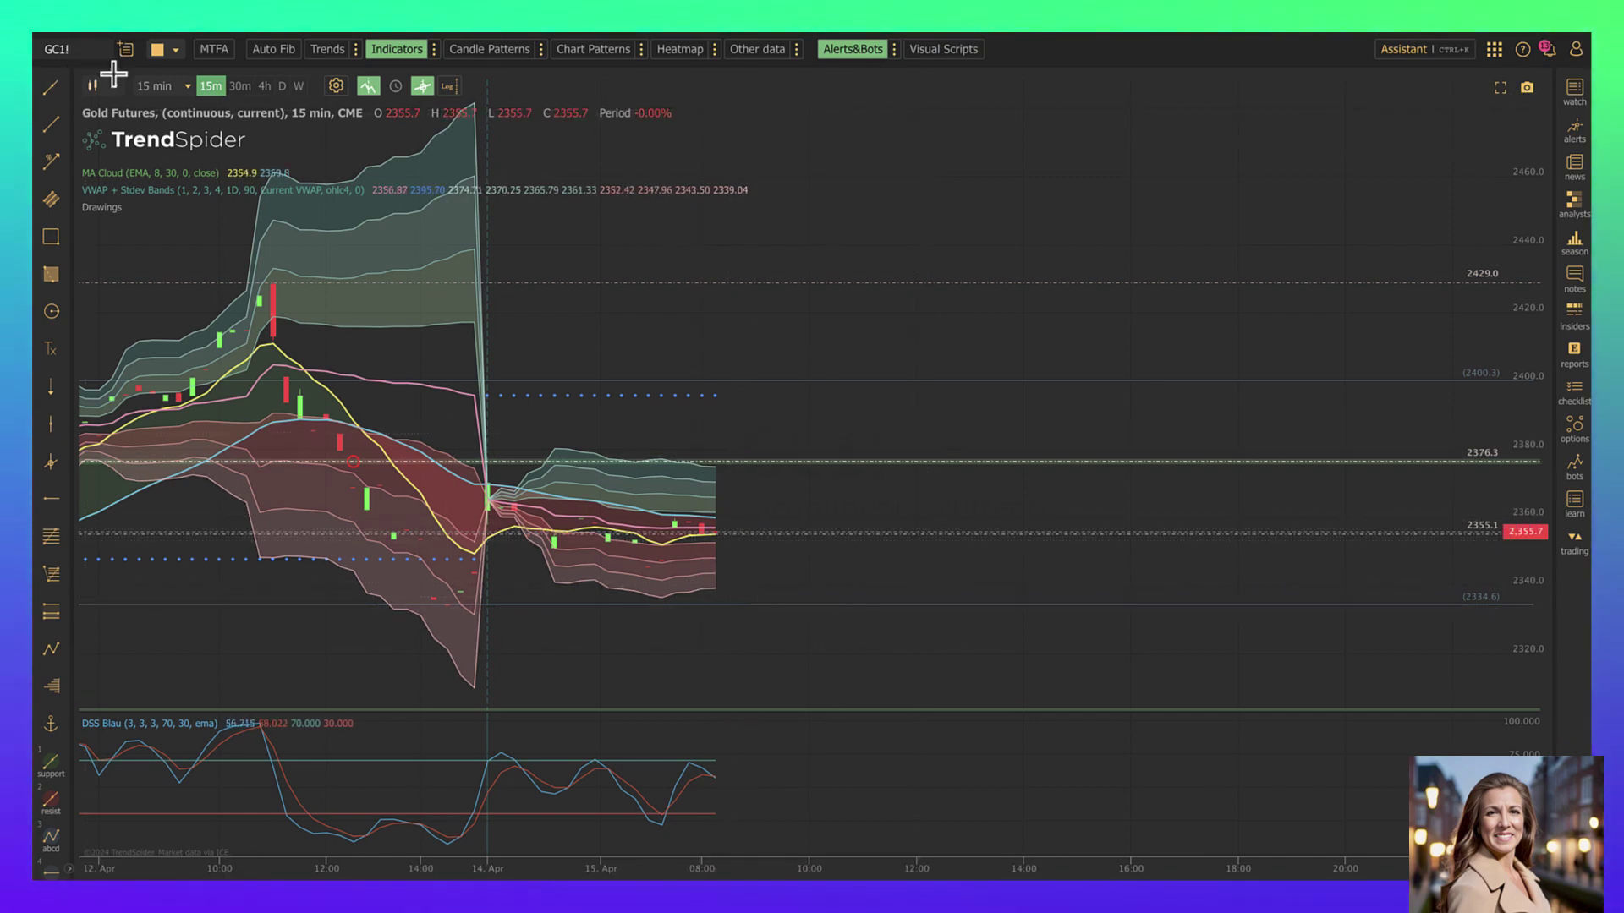
{"action": "left_click", "coordinate": [282, 86]}
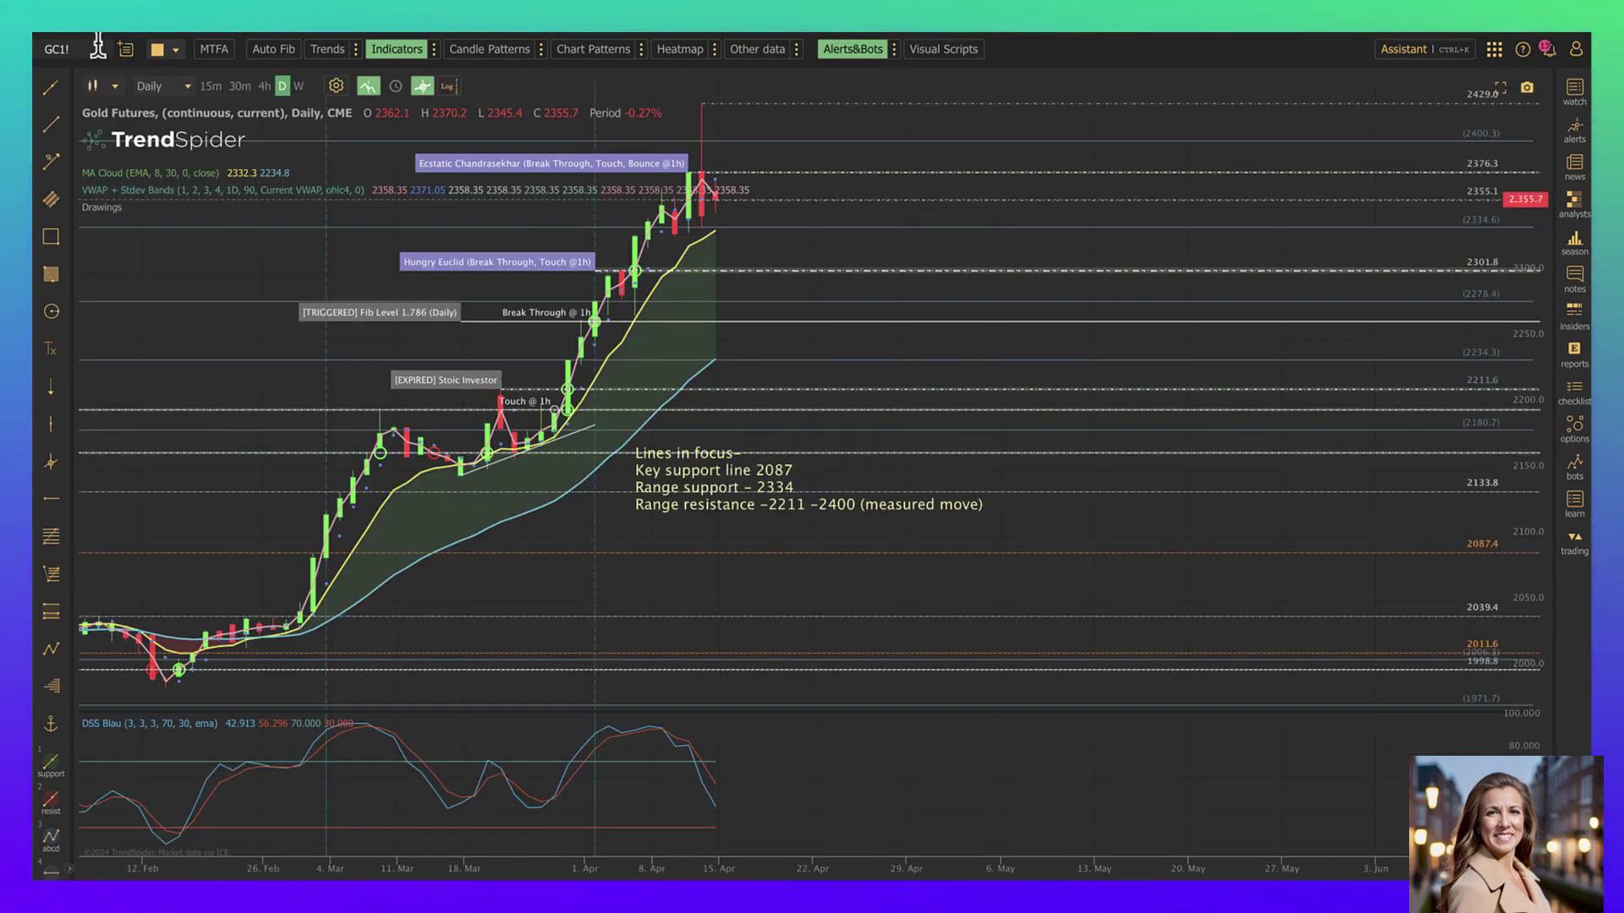
Load the continuous E-mini S&P 500 Index Futures chart, ES1!
{"action": "left_click", "coordinate": [97, 46]}
{"action": "type", "text": "ES1"}
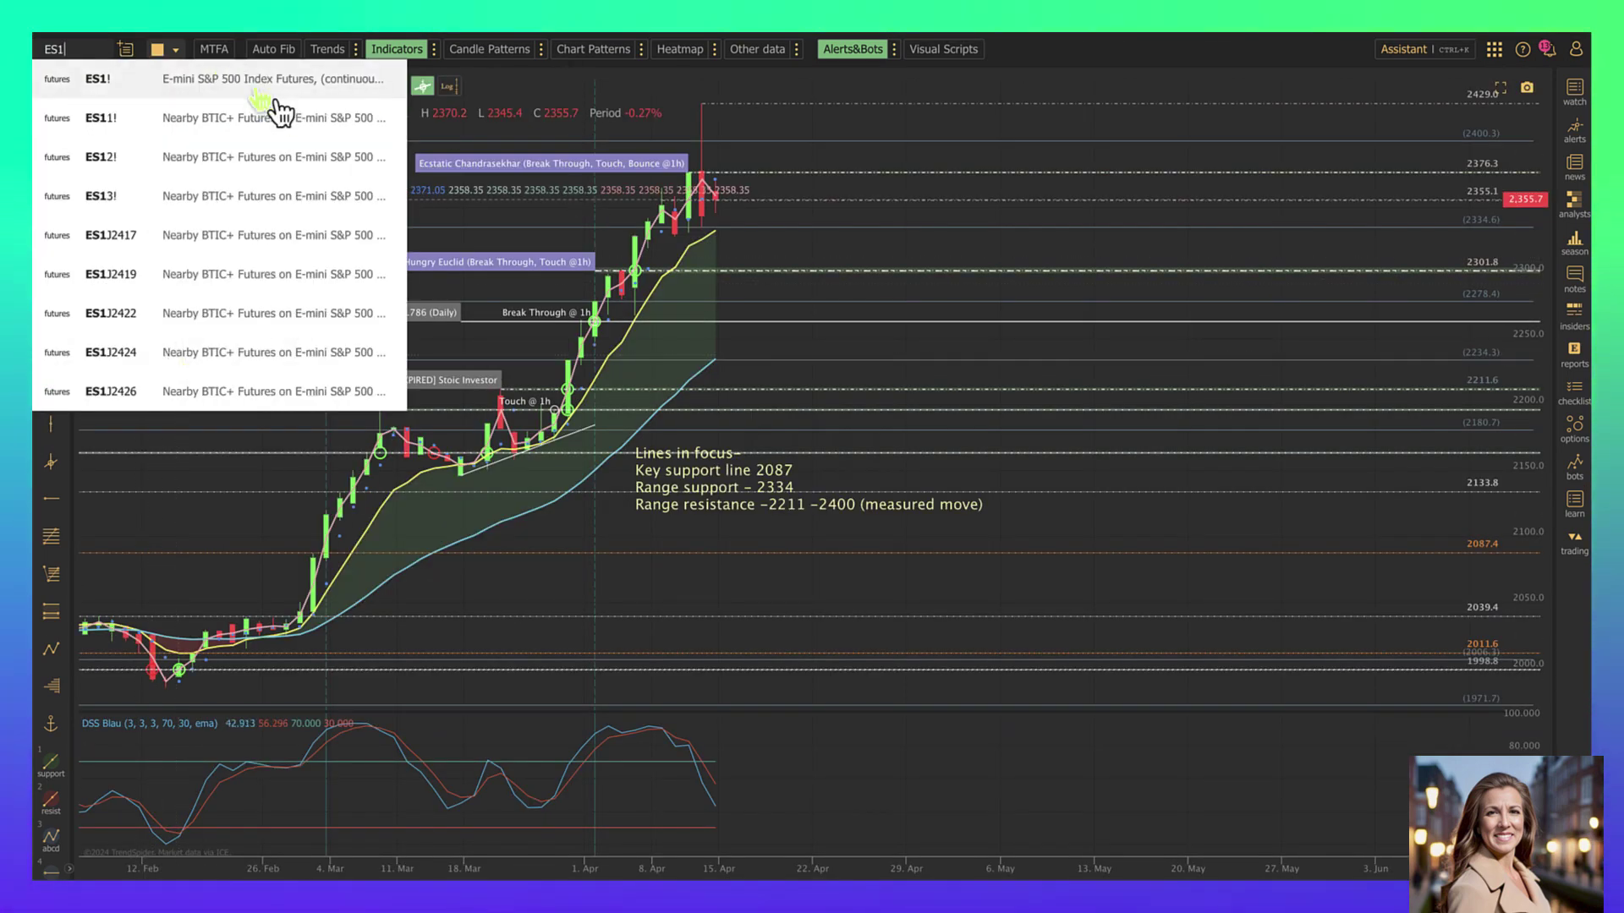
{"action": "left_click", "coordinate": [303, 80]}
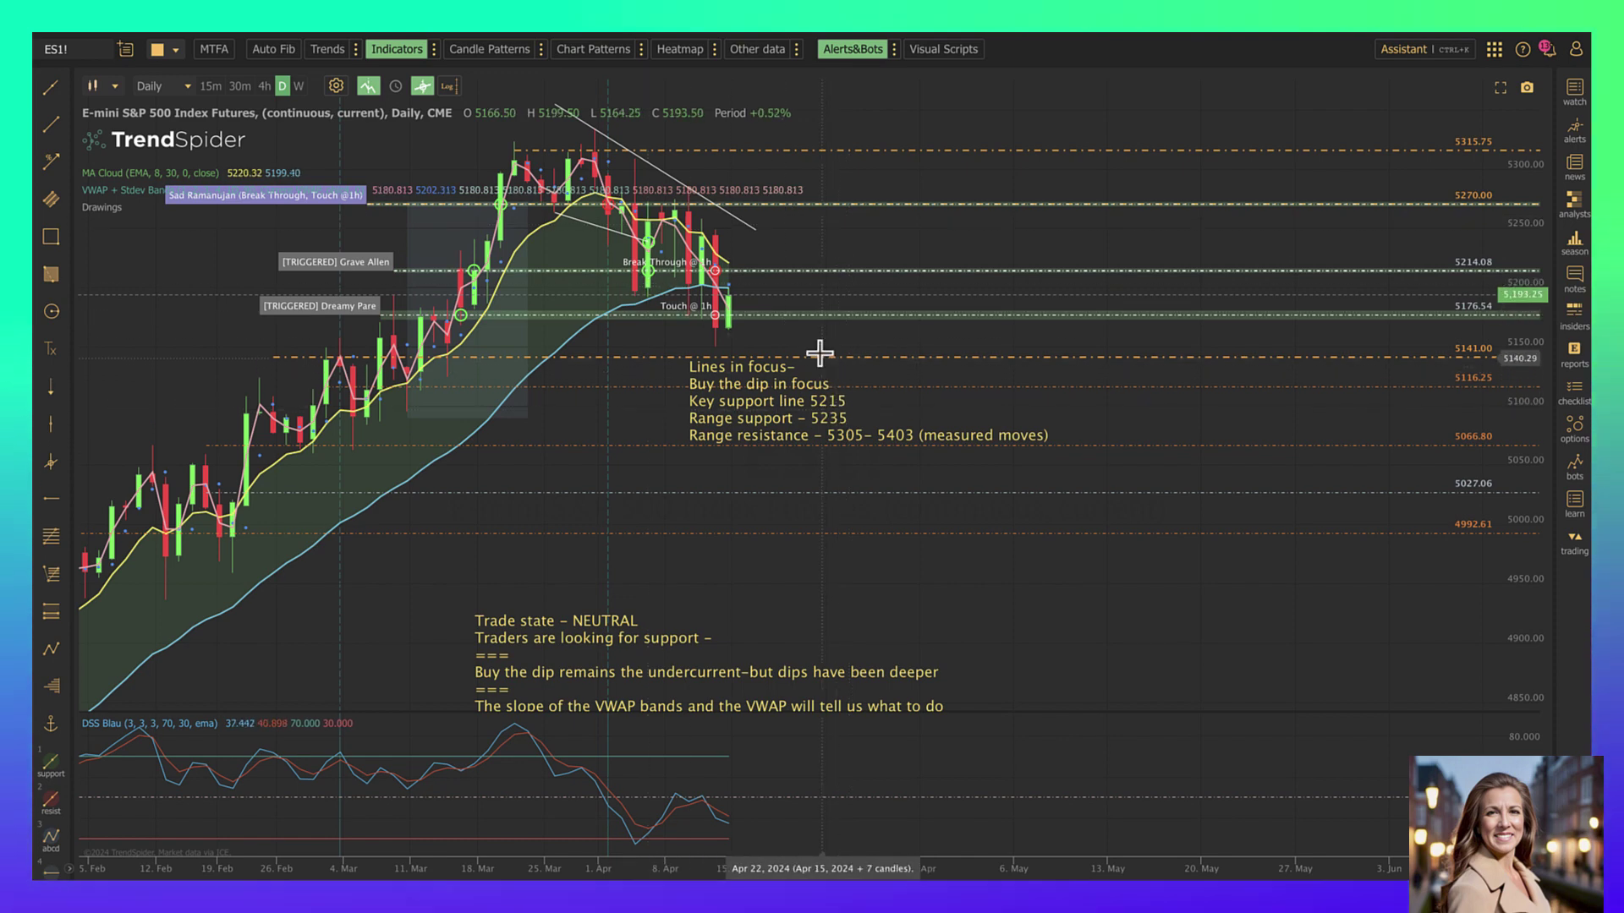
Clone the descending trendline above the recent highs and place the copy beneath the recent lows to form a channel.
{"action": "right_click", "coordinate": [656, 171]}
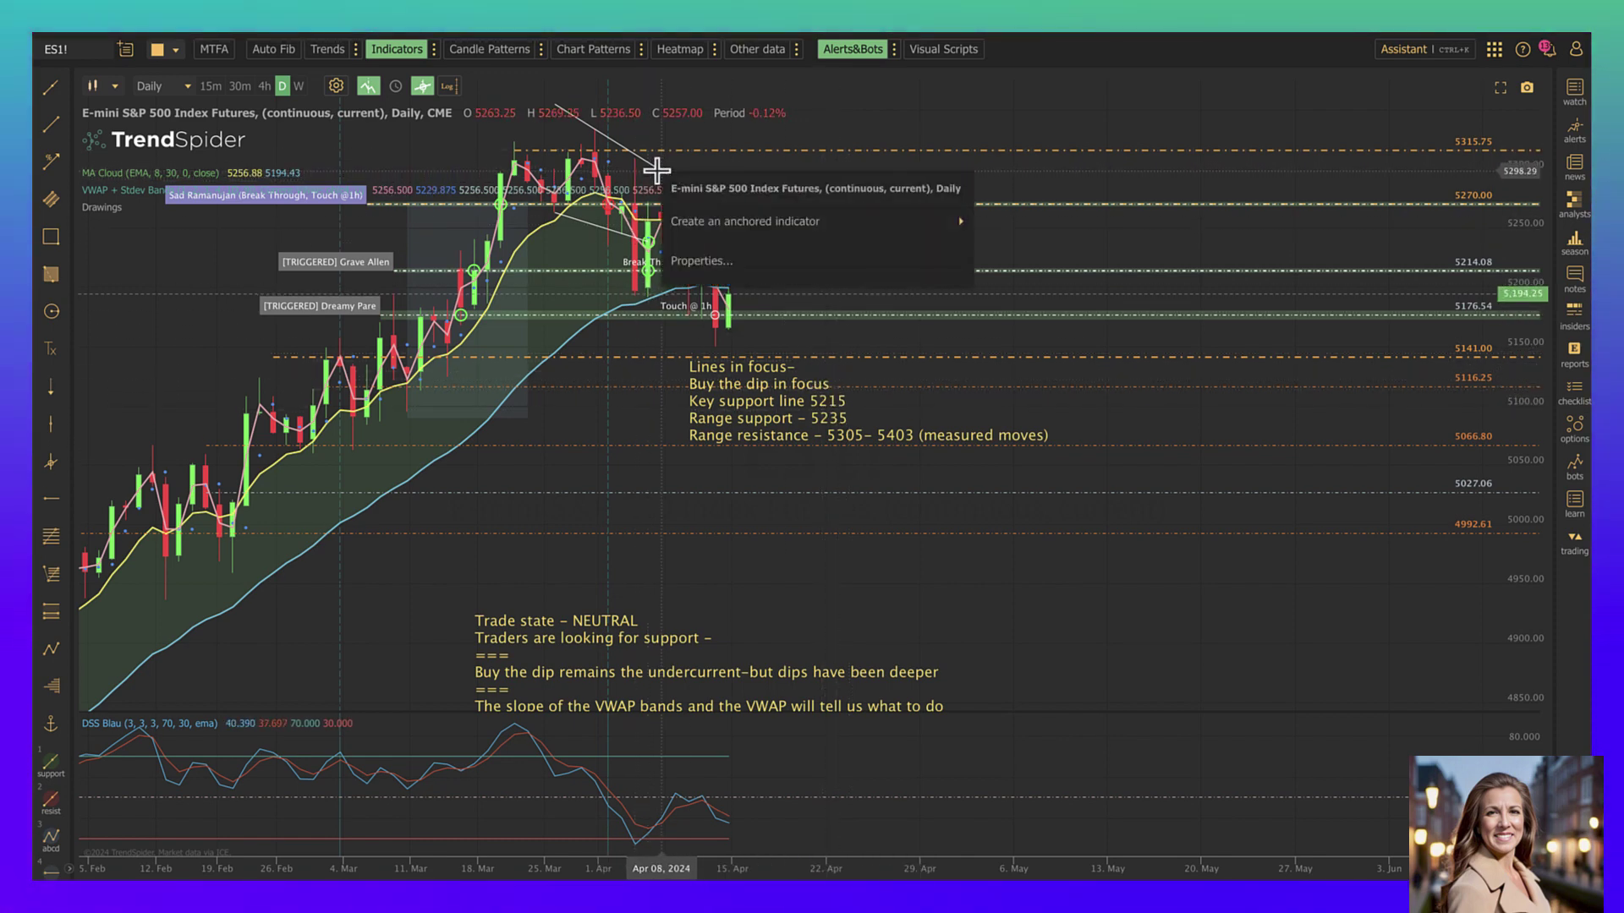
{"action": "left_click", "coordinate": [717, 137]}
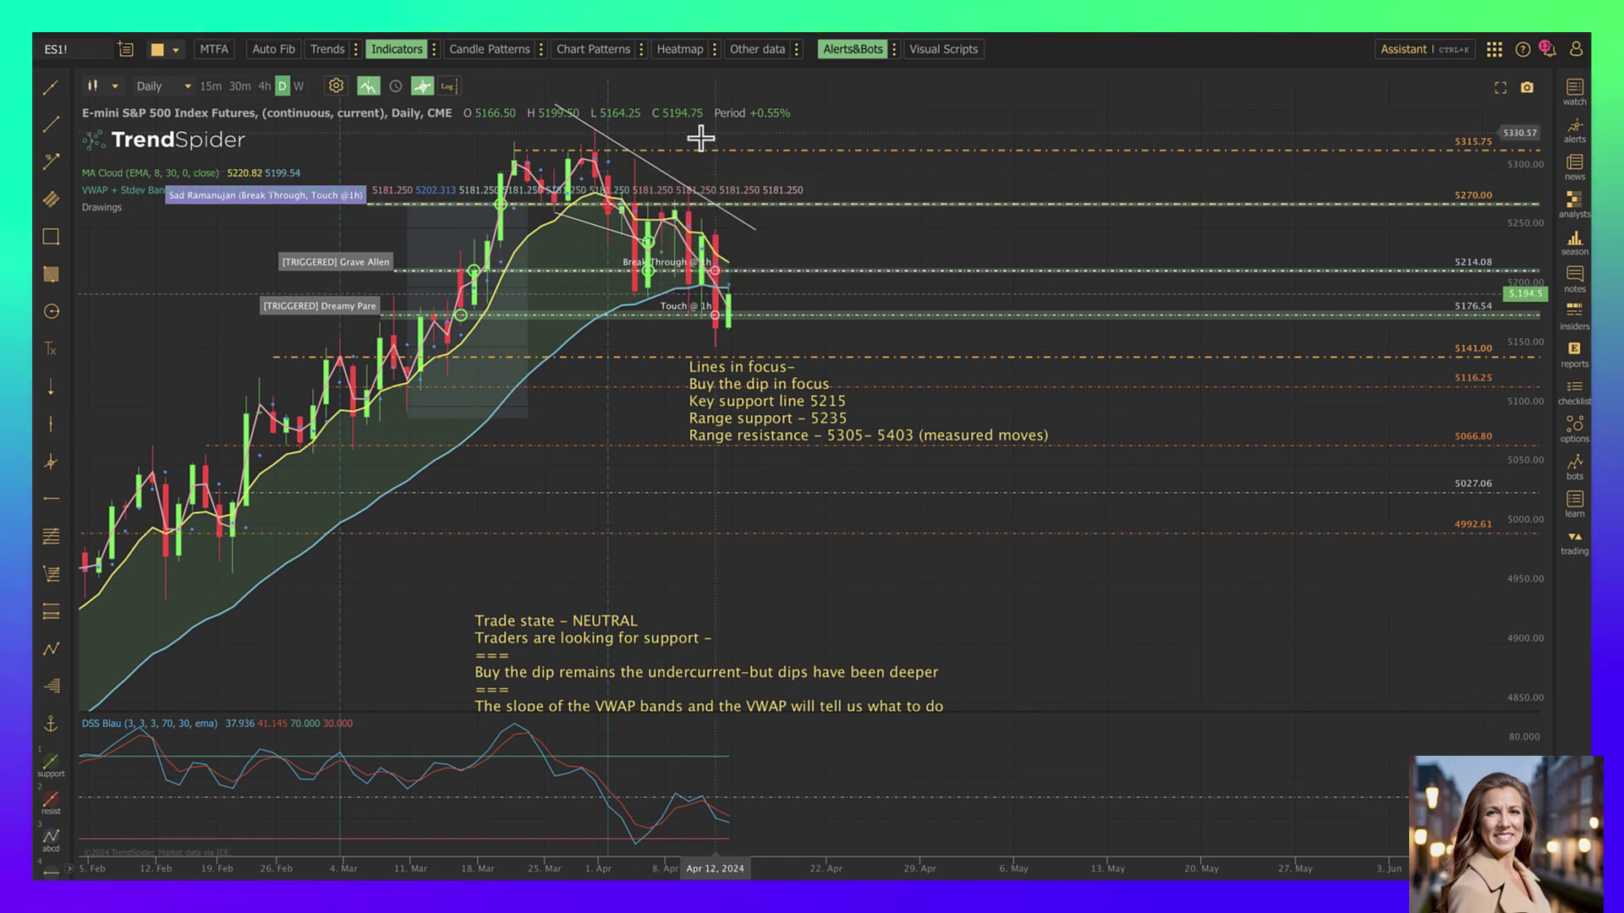
{"action": "right_click", "coordinate": [652, 166]}
{"action": "left_click", "coordinate": [660, 185]}
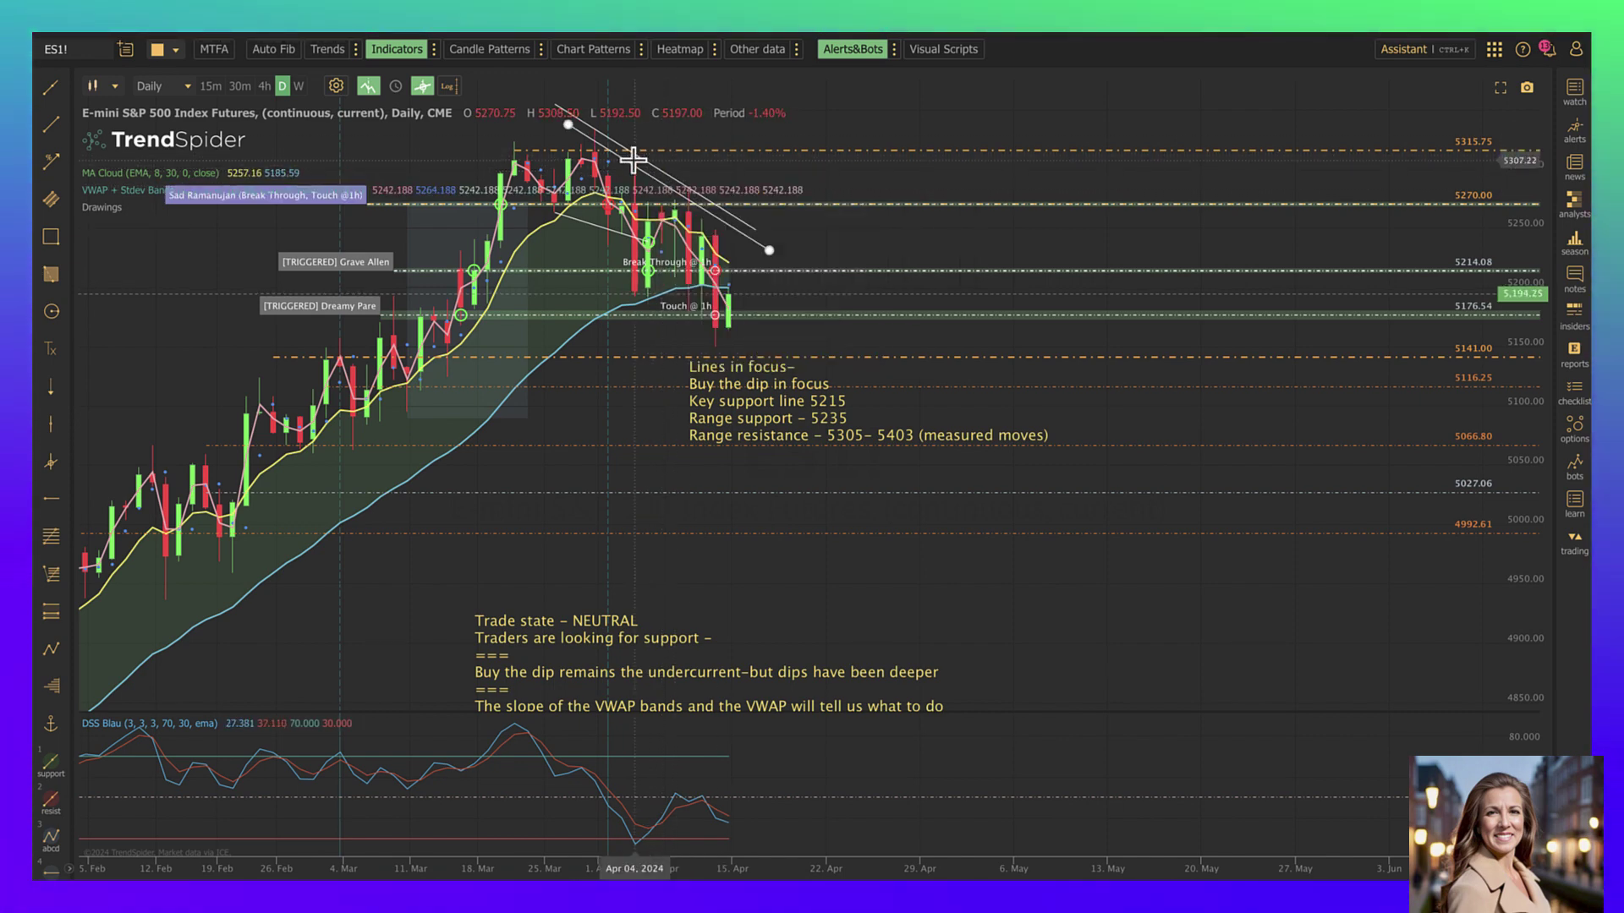
{"action": "left_click_drag", "start_coordinate": [661, 185], "coordinate": [578, 243]}
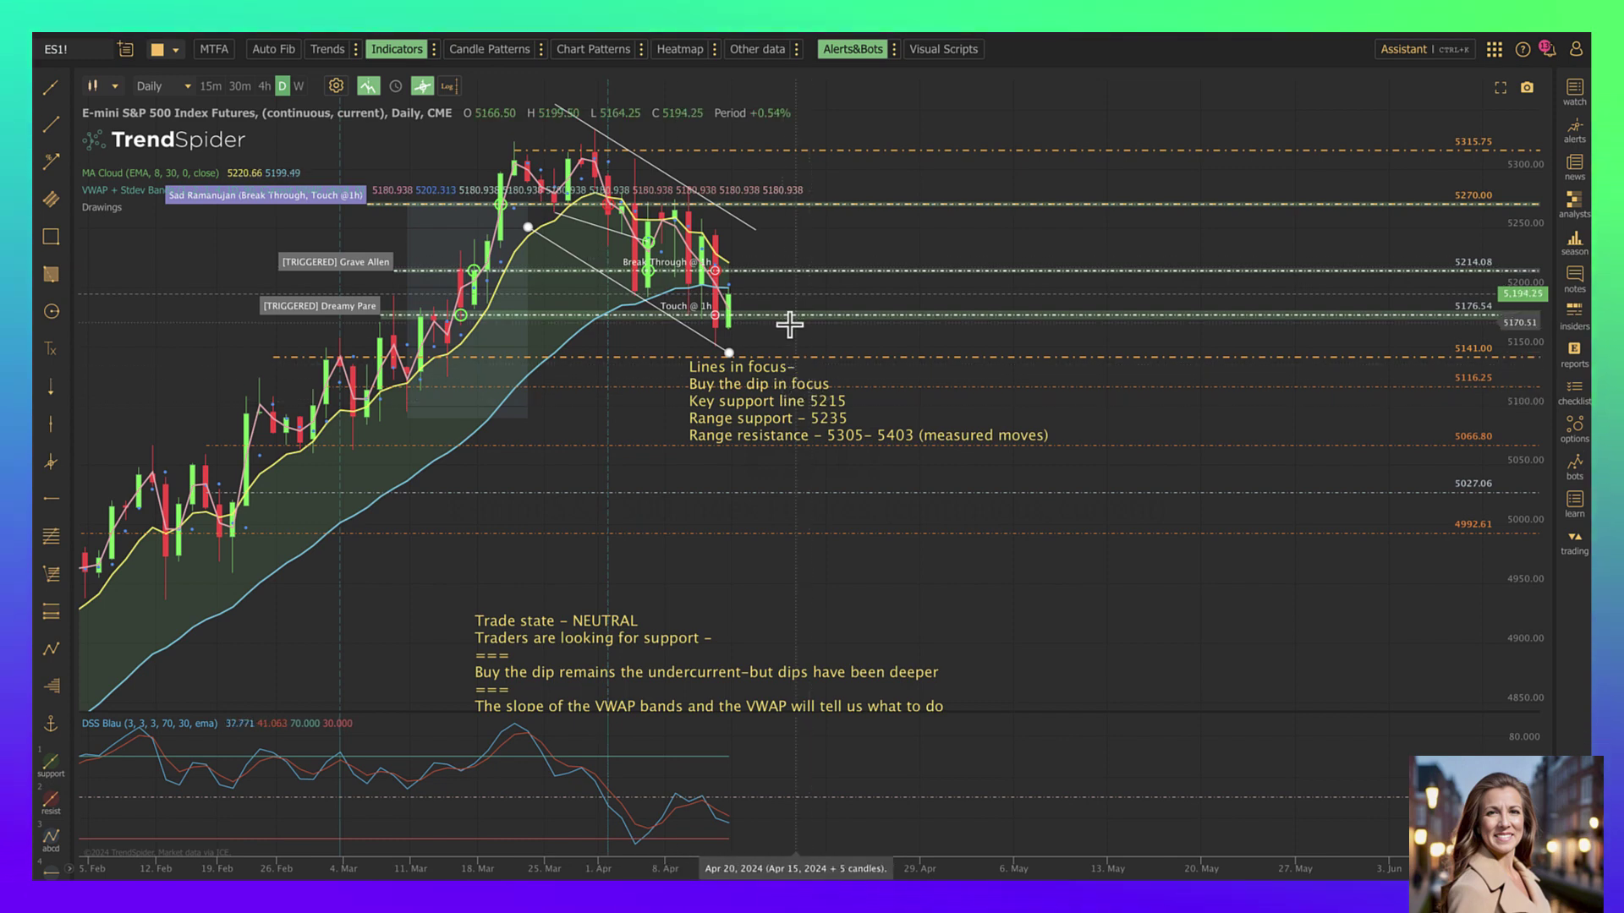
Set Length 2 of the MA Cloud indicator to 34 and apply the change.
{"action": "right_click", "coordinate": [693, 288]}
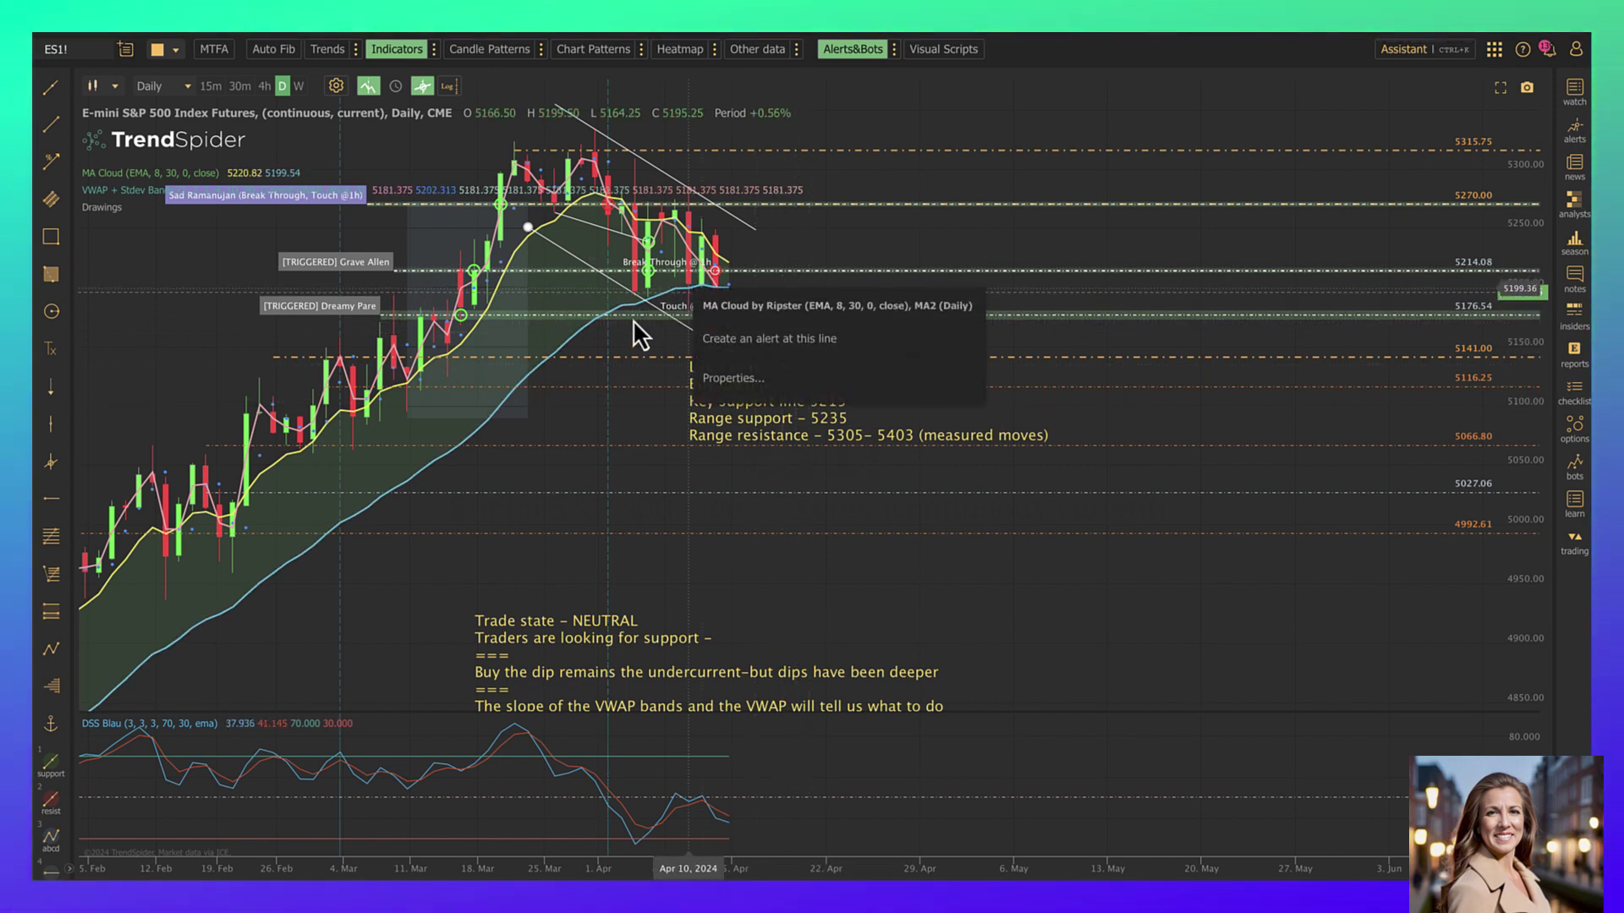
{"action": "left_click", "coordinate": [176, 172]}
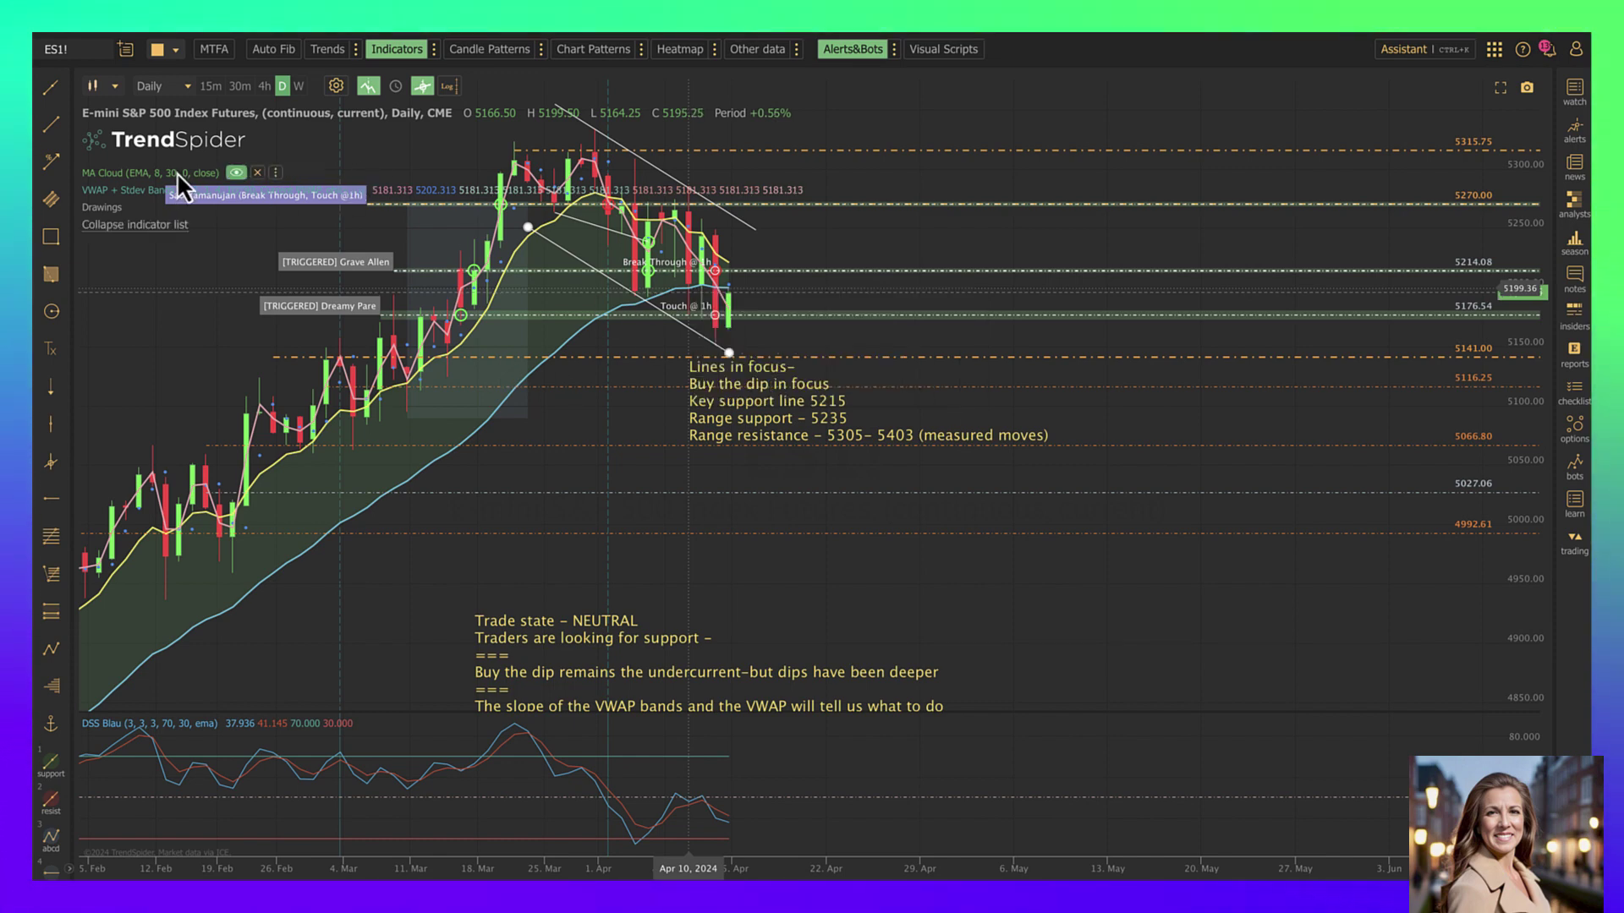
{"action": "left_click", "coordinate": [277, 174]}
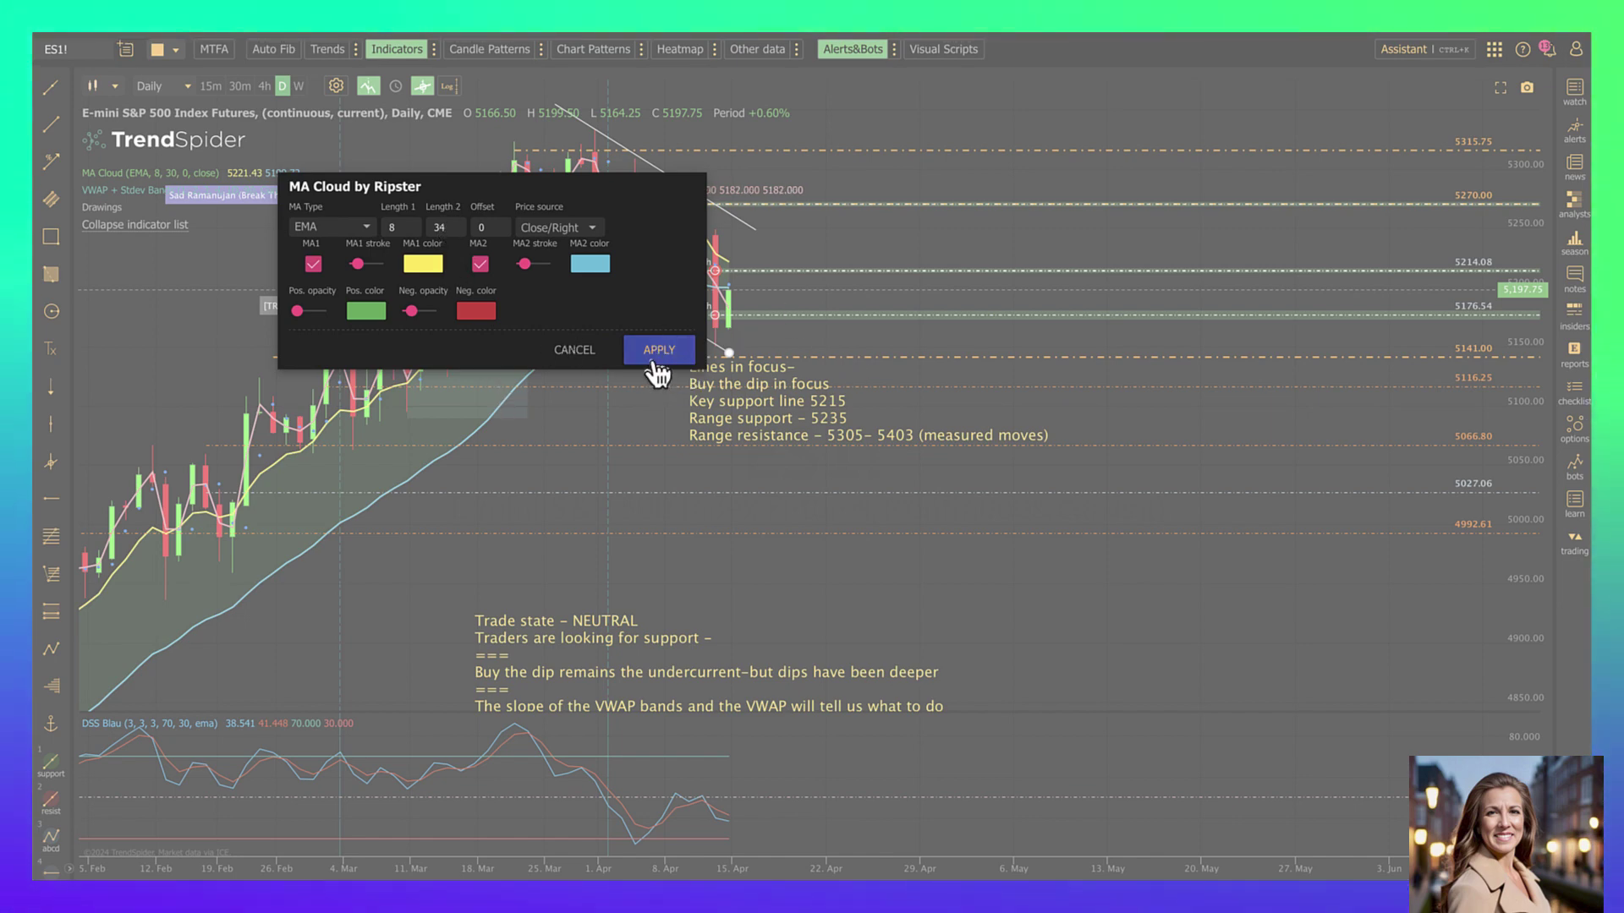
{"action": "left_click", "coordinate": [655, 362]}
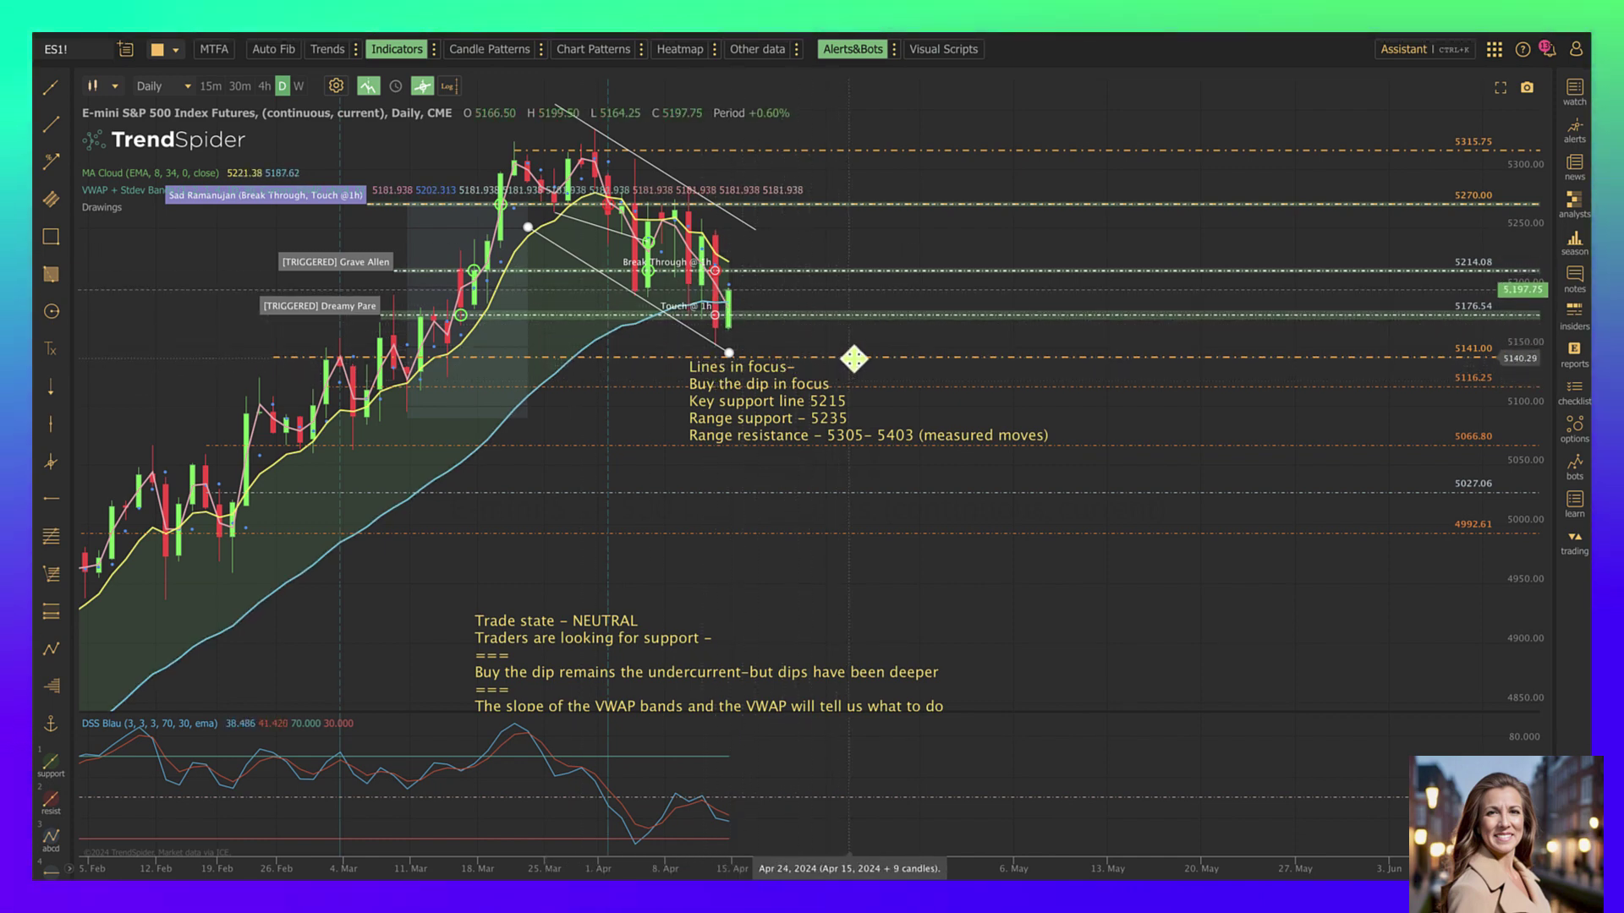
Shift the "Lines in focus" note slightly lower and raise the orange ray just above it to 5148.56.
{"action": "left_click_drag", "start_coordinate": [852, 365], "coordinate": [844, 386]}
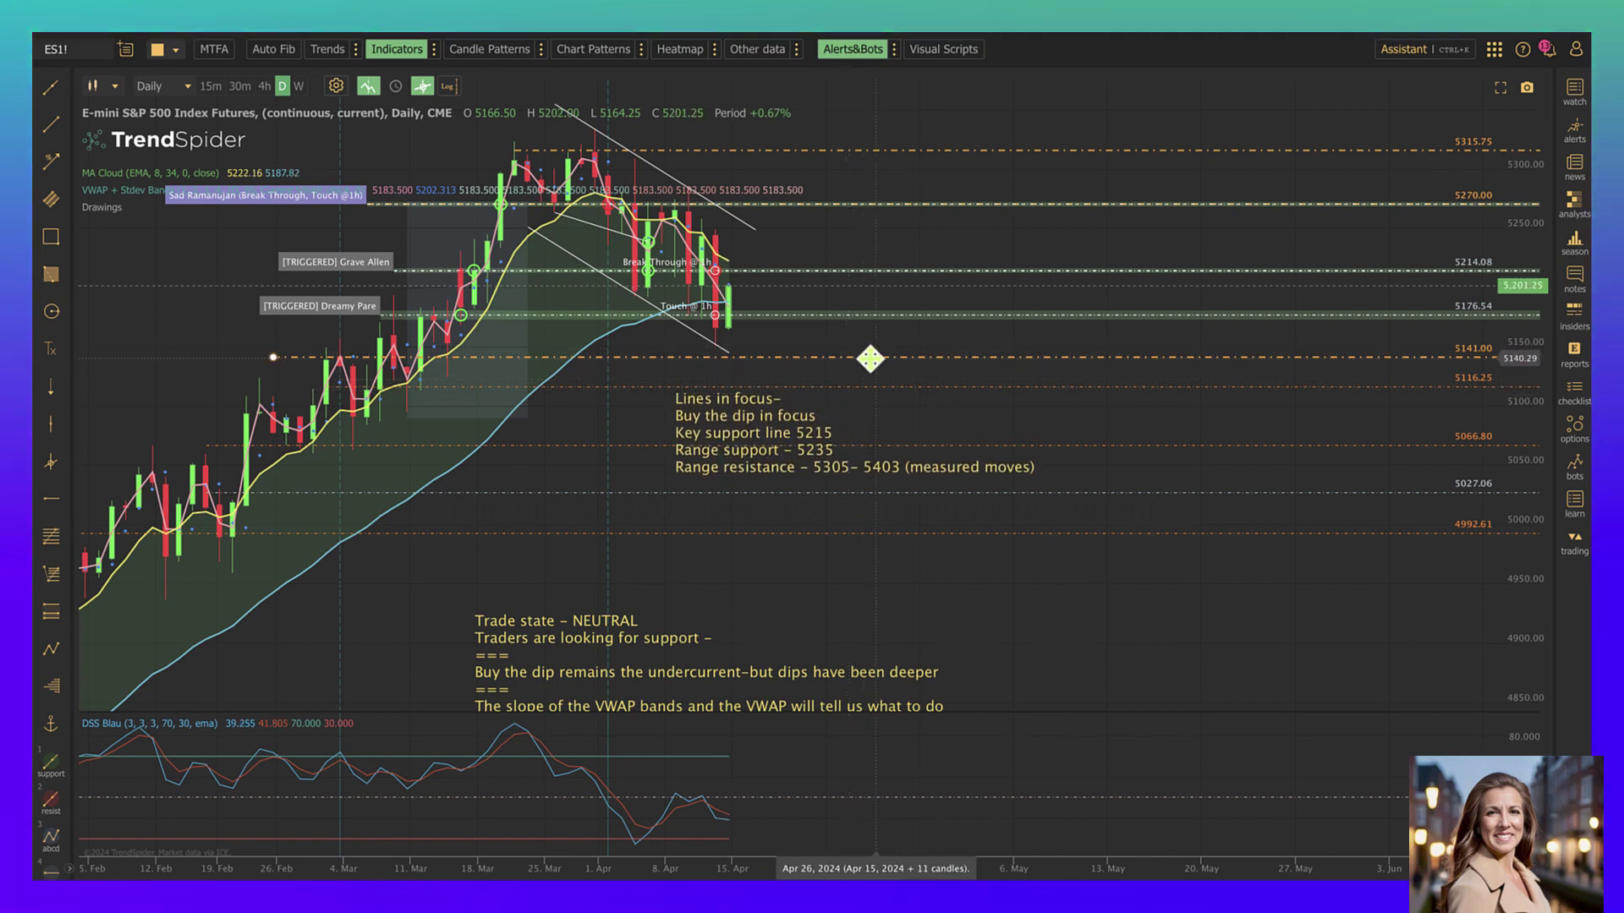
{"action": "left_click_drag", "start_coordinate": [870, 359], "coordinate": [871, 349]}
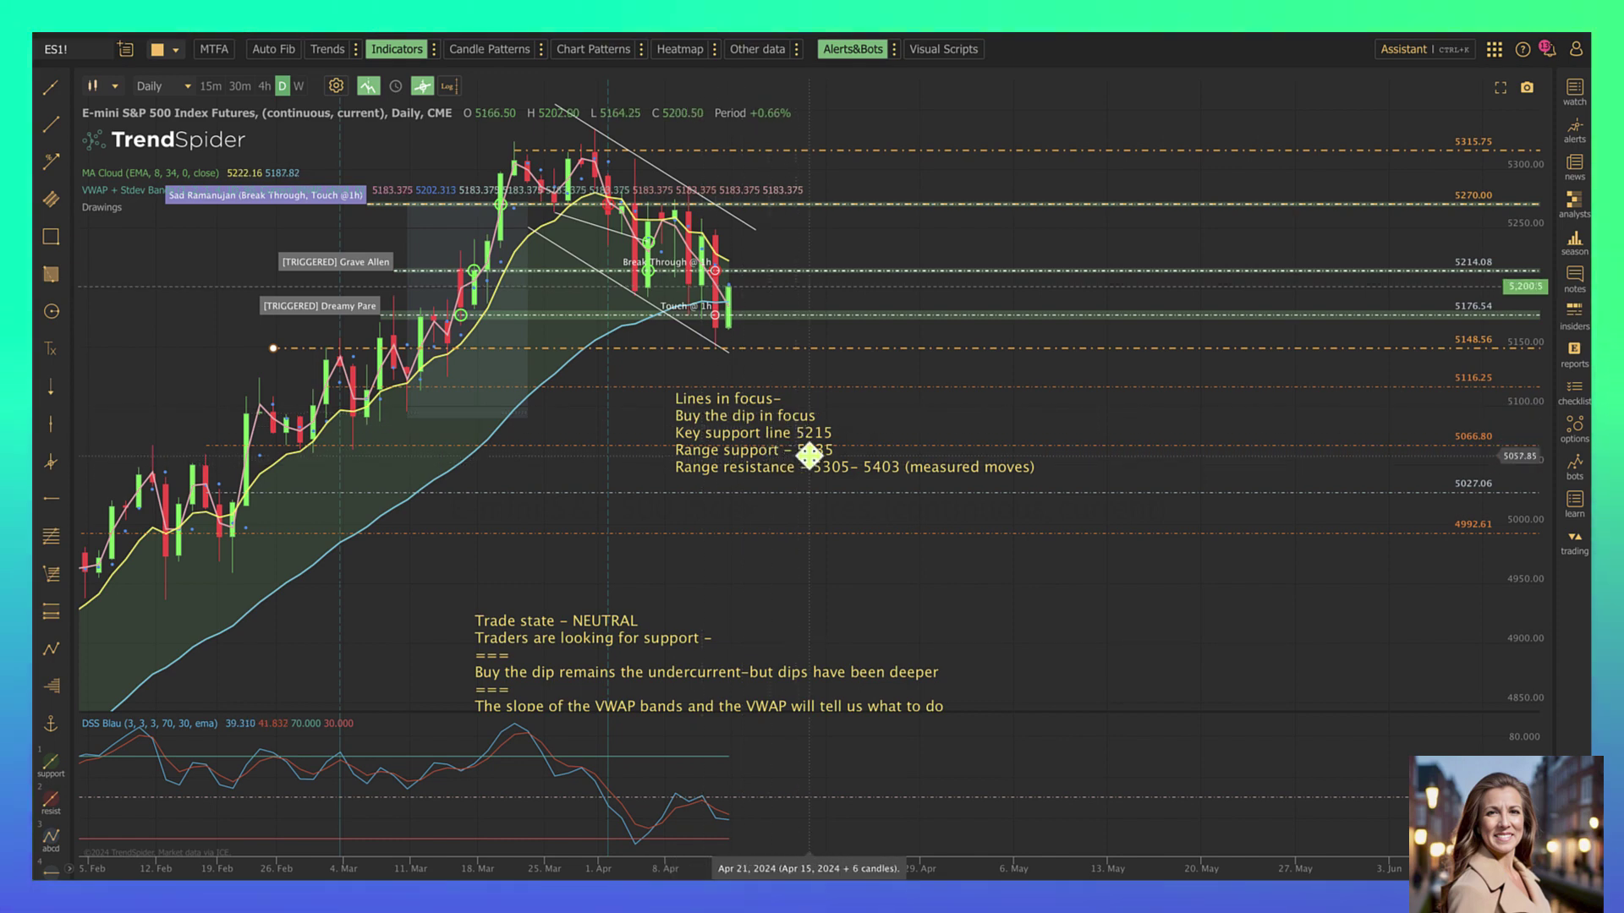
Add a horizontal ray starting at the Apr 8 candle and adjust its level to 5244.74.
{"action": "right_click", "coordinate": [829, 270]}
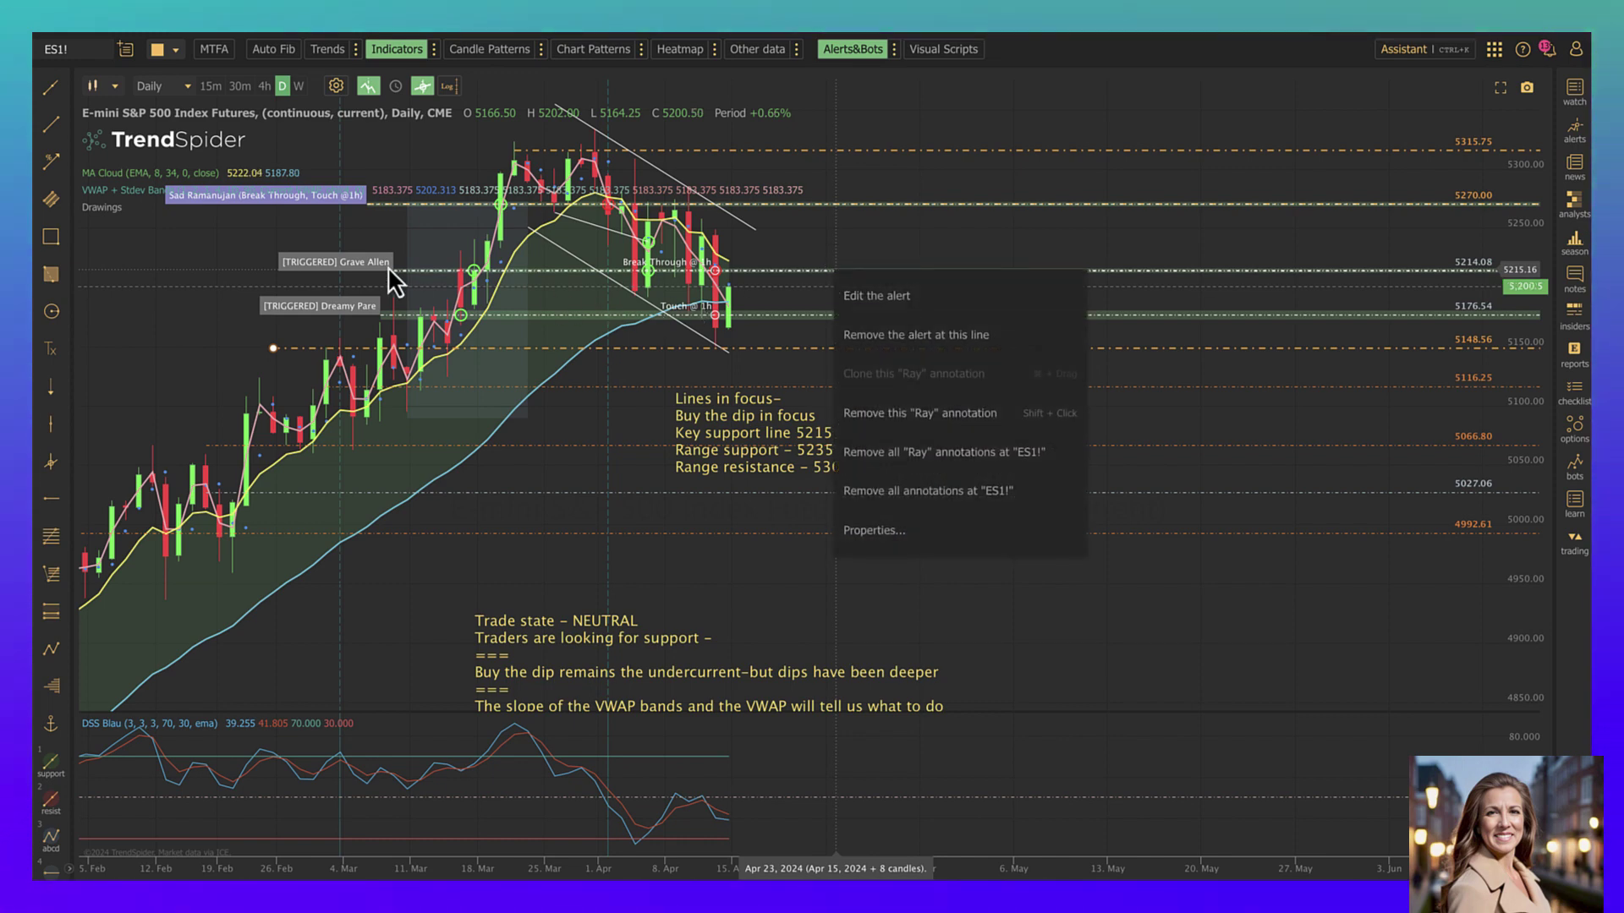
{"action": "left_click", "coordinate": [786, 245]}
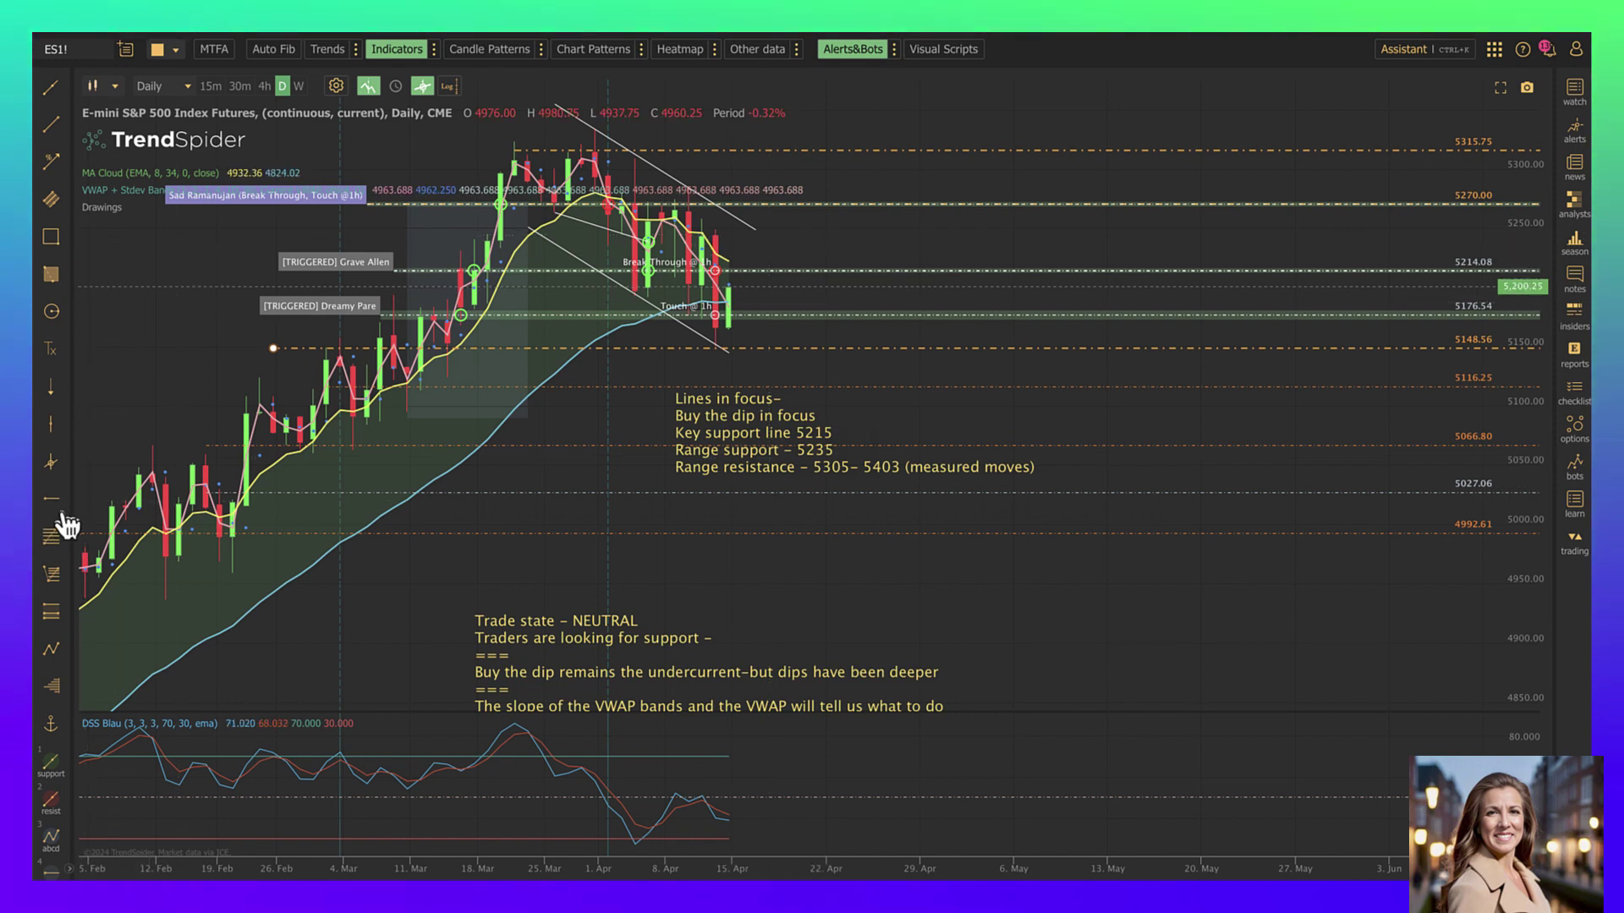
{"action": "left_click", "coordinate": [662, 241]}
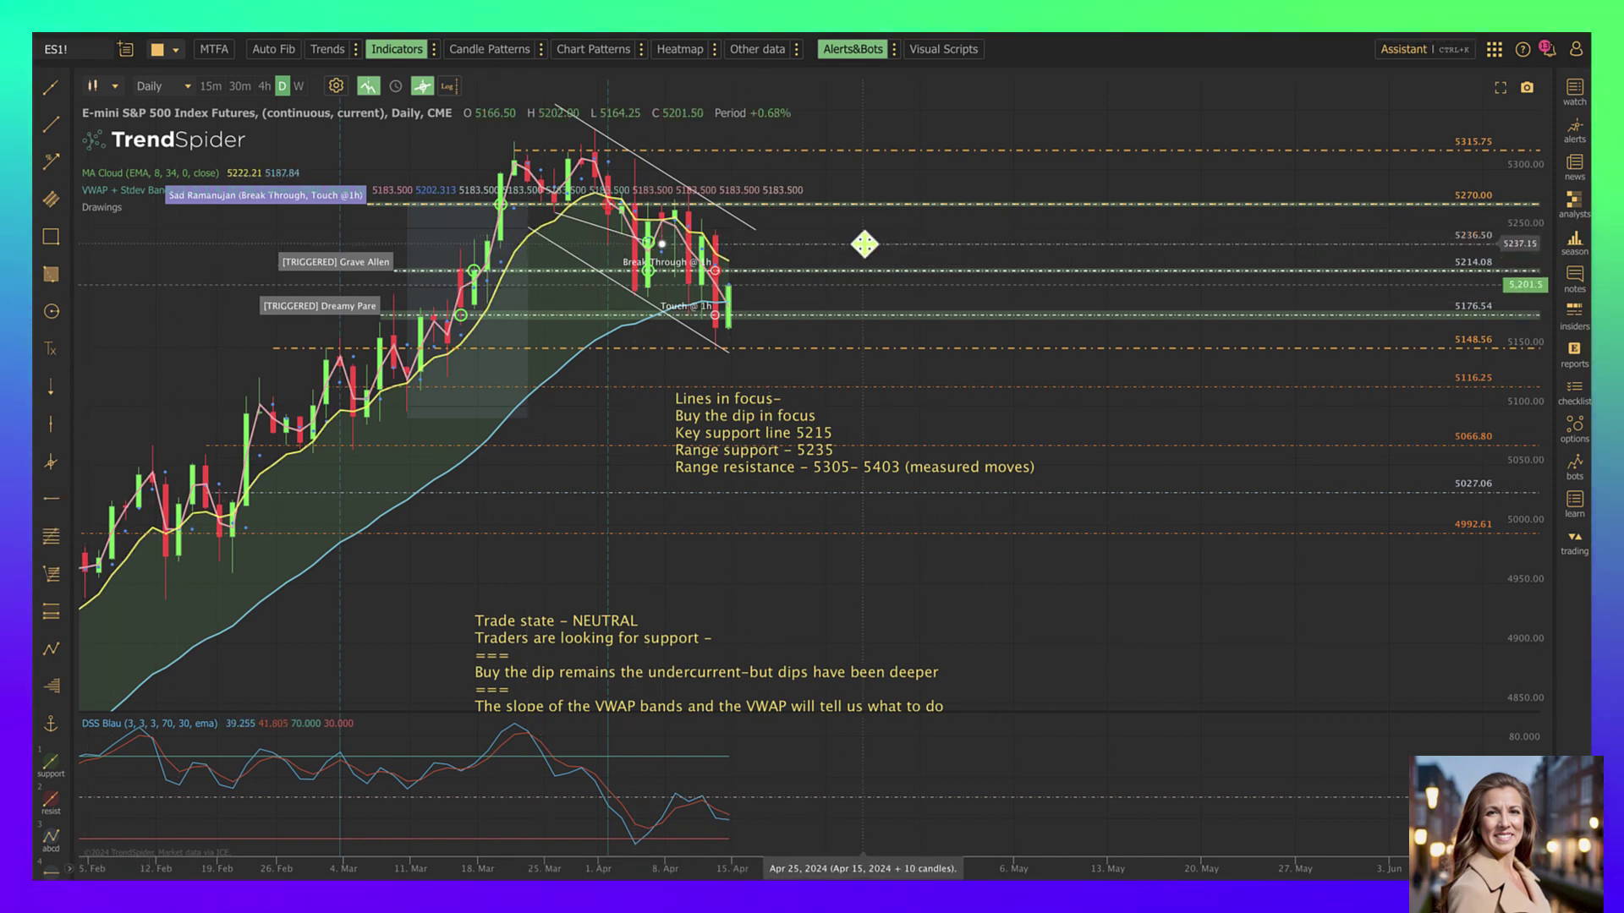
{"action": "right_click", "coordinate": [866, 233]}
{"action": "left_click", "coordinate": [777, 252]}
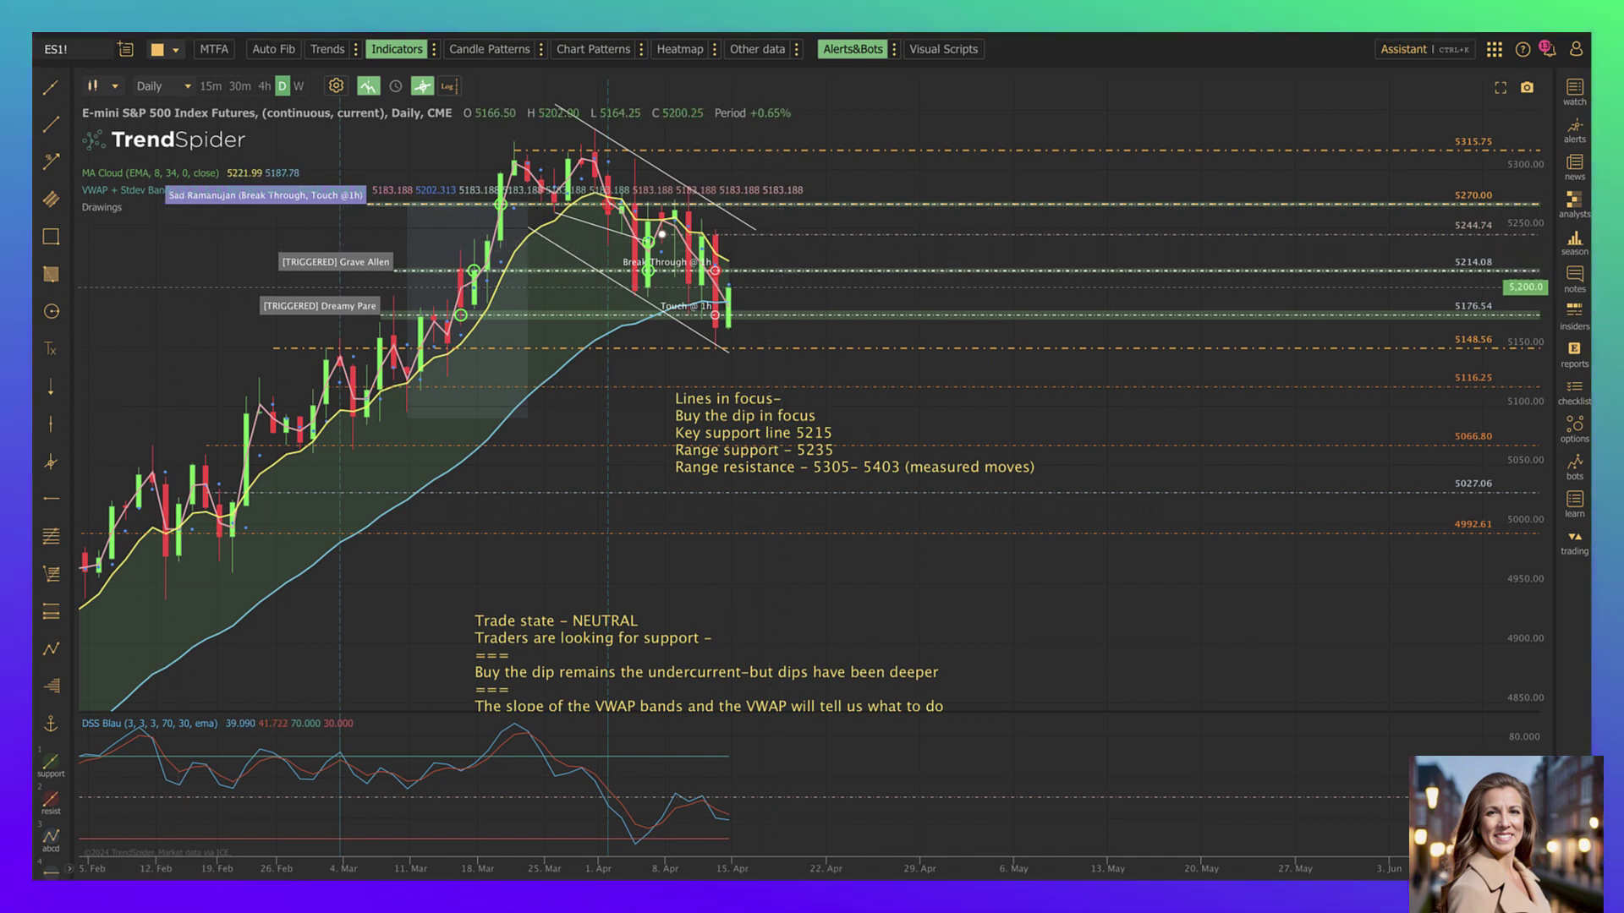
Load the continuous E-mini Nasdaq-100 Futures chart, NQ1!
{"action": "left_click", "coordinate": [69, 51]}
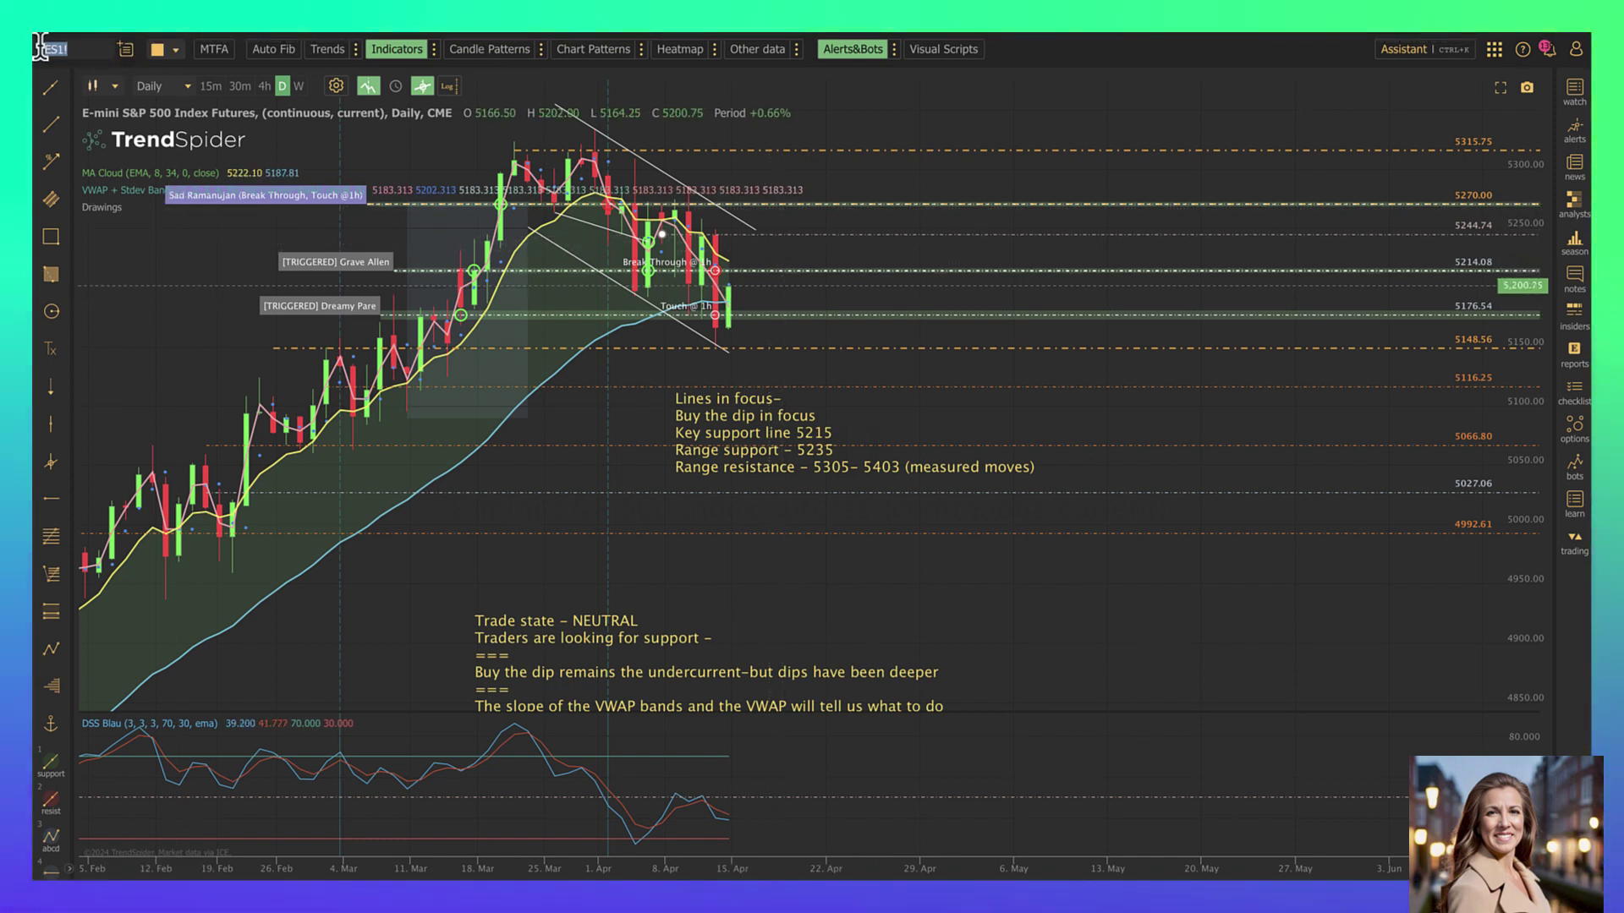
{"action": "type", "text": "NQ"}
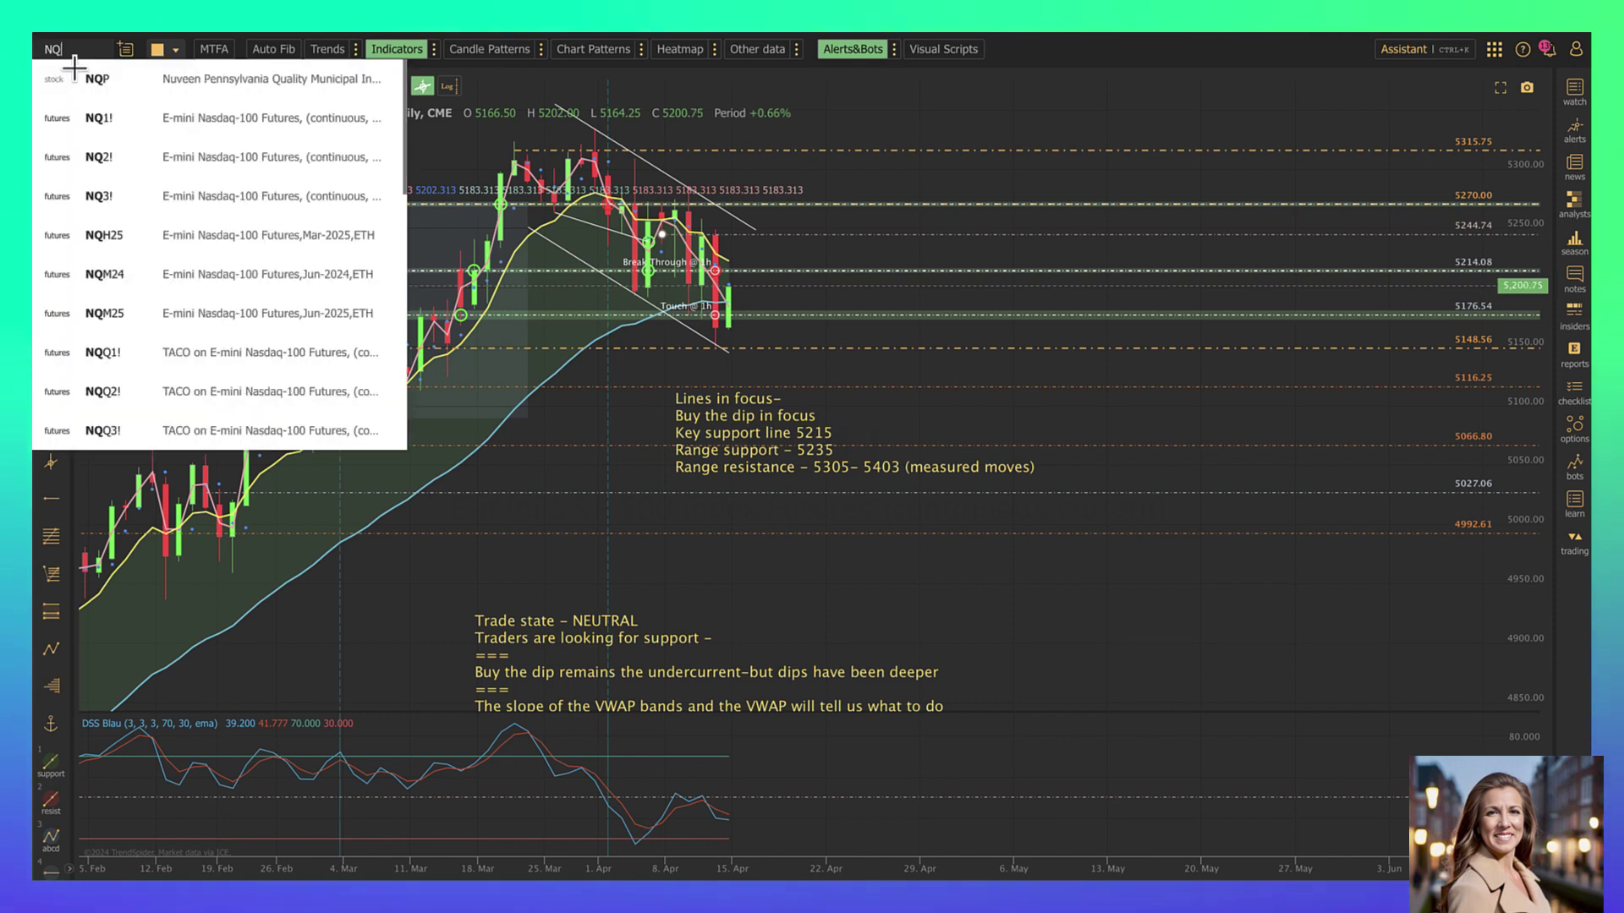
{"action": "type", "text": "1"}
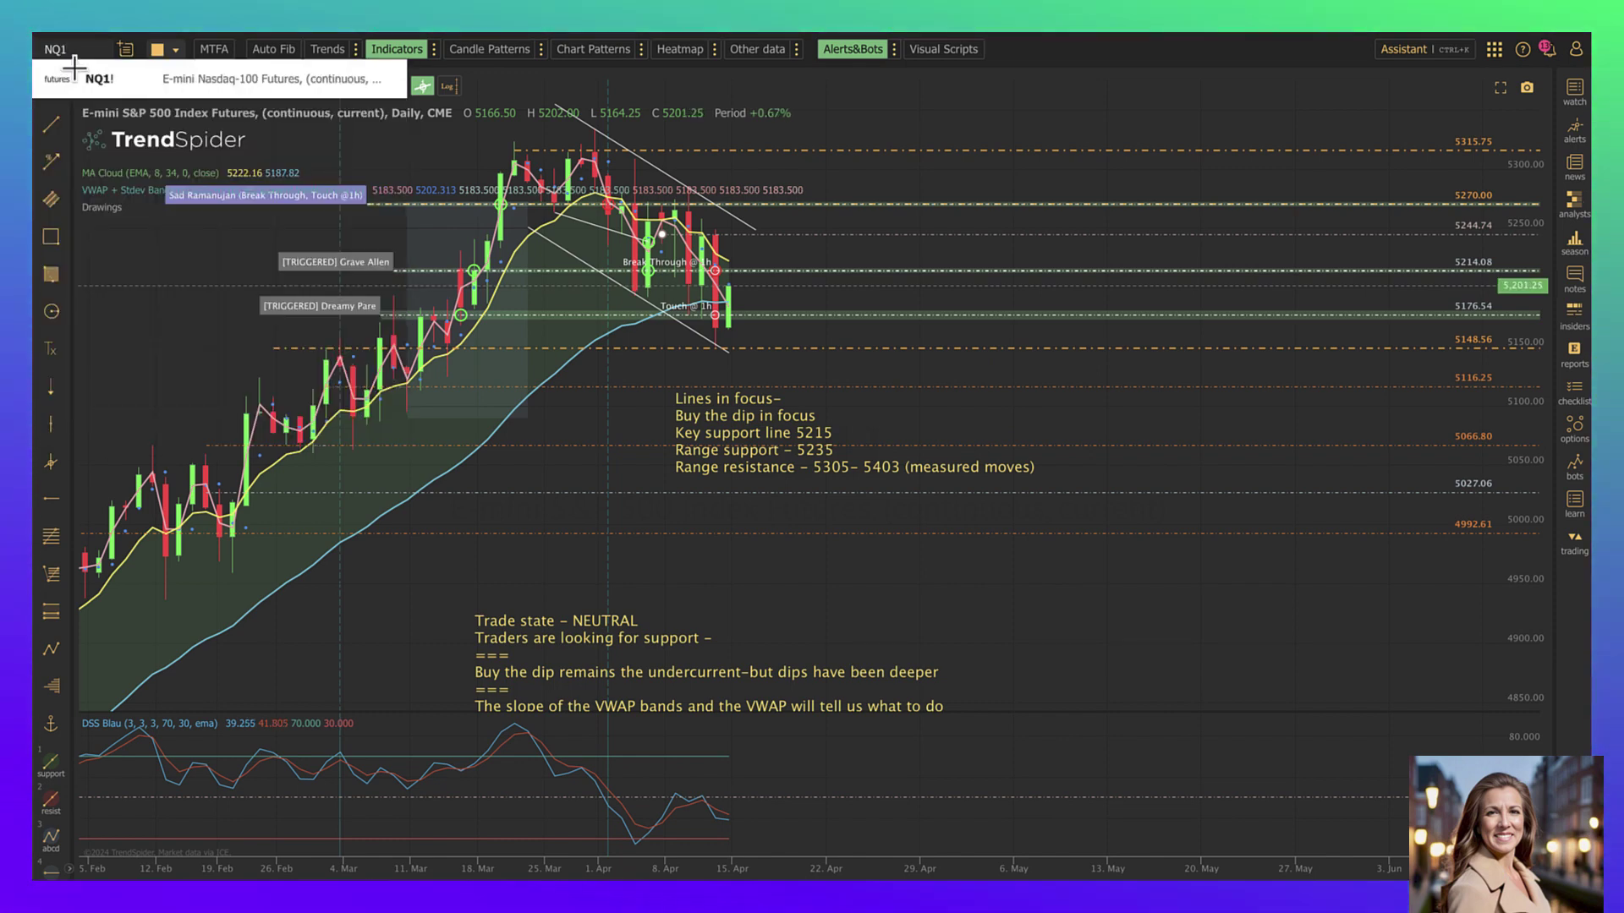
{"action": "left_click", "coordinate": [301, 80]}
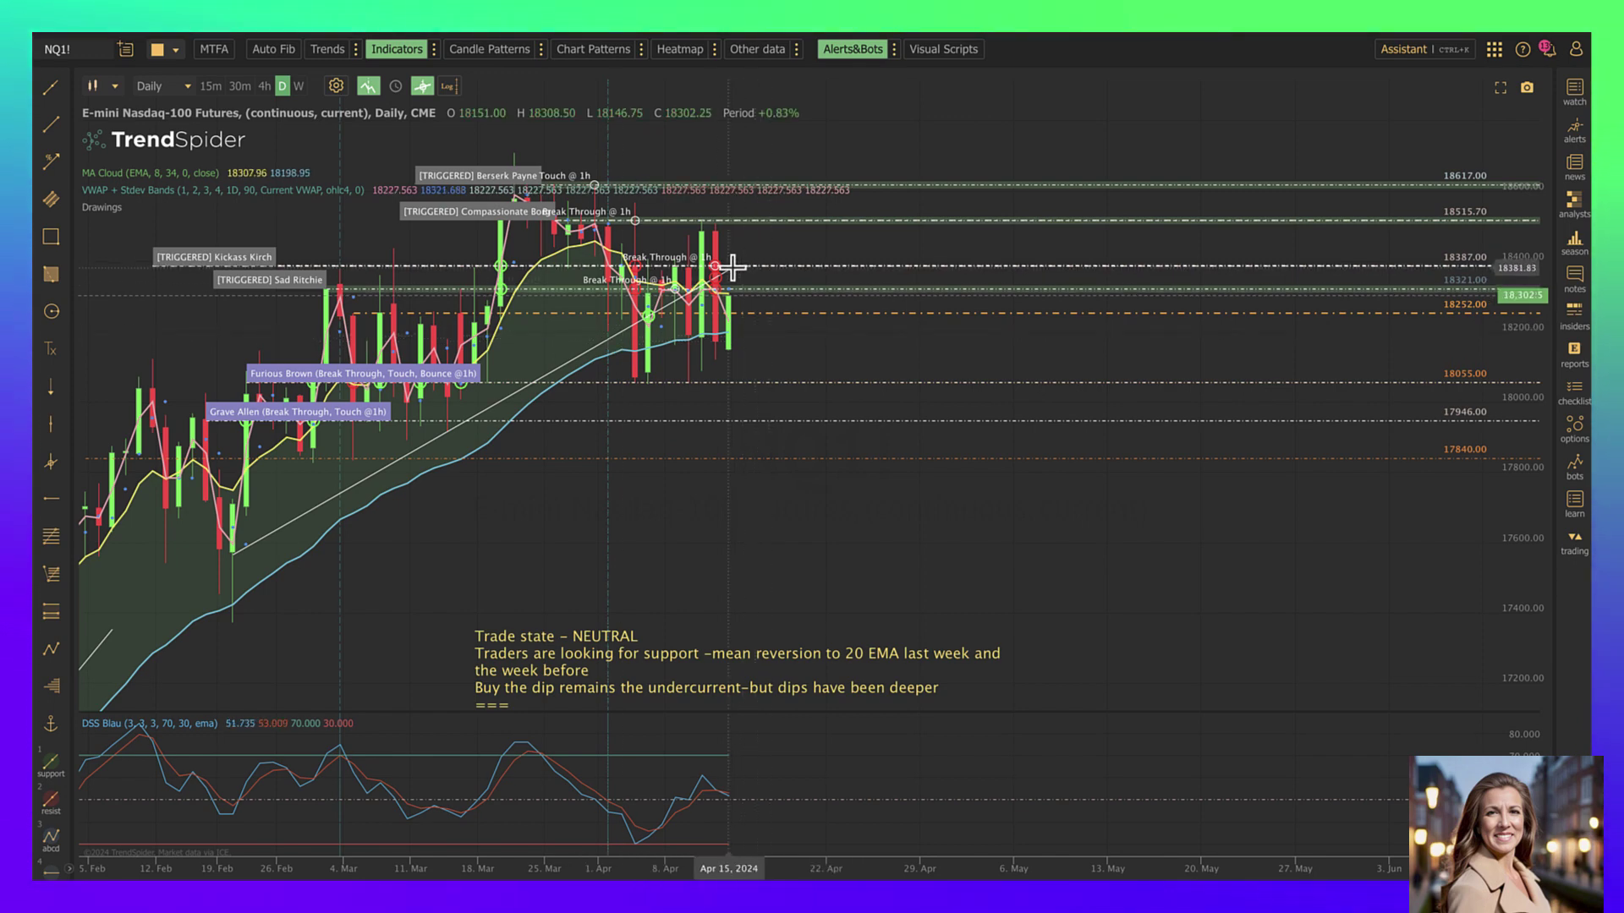
Remove the triggered alerts from the 18321 and 18387 rays on the Nasdaq chart.
{"action": "right_click", "coordinate": [772, 291]}
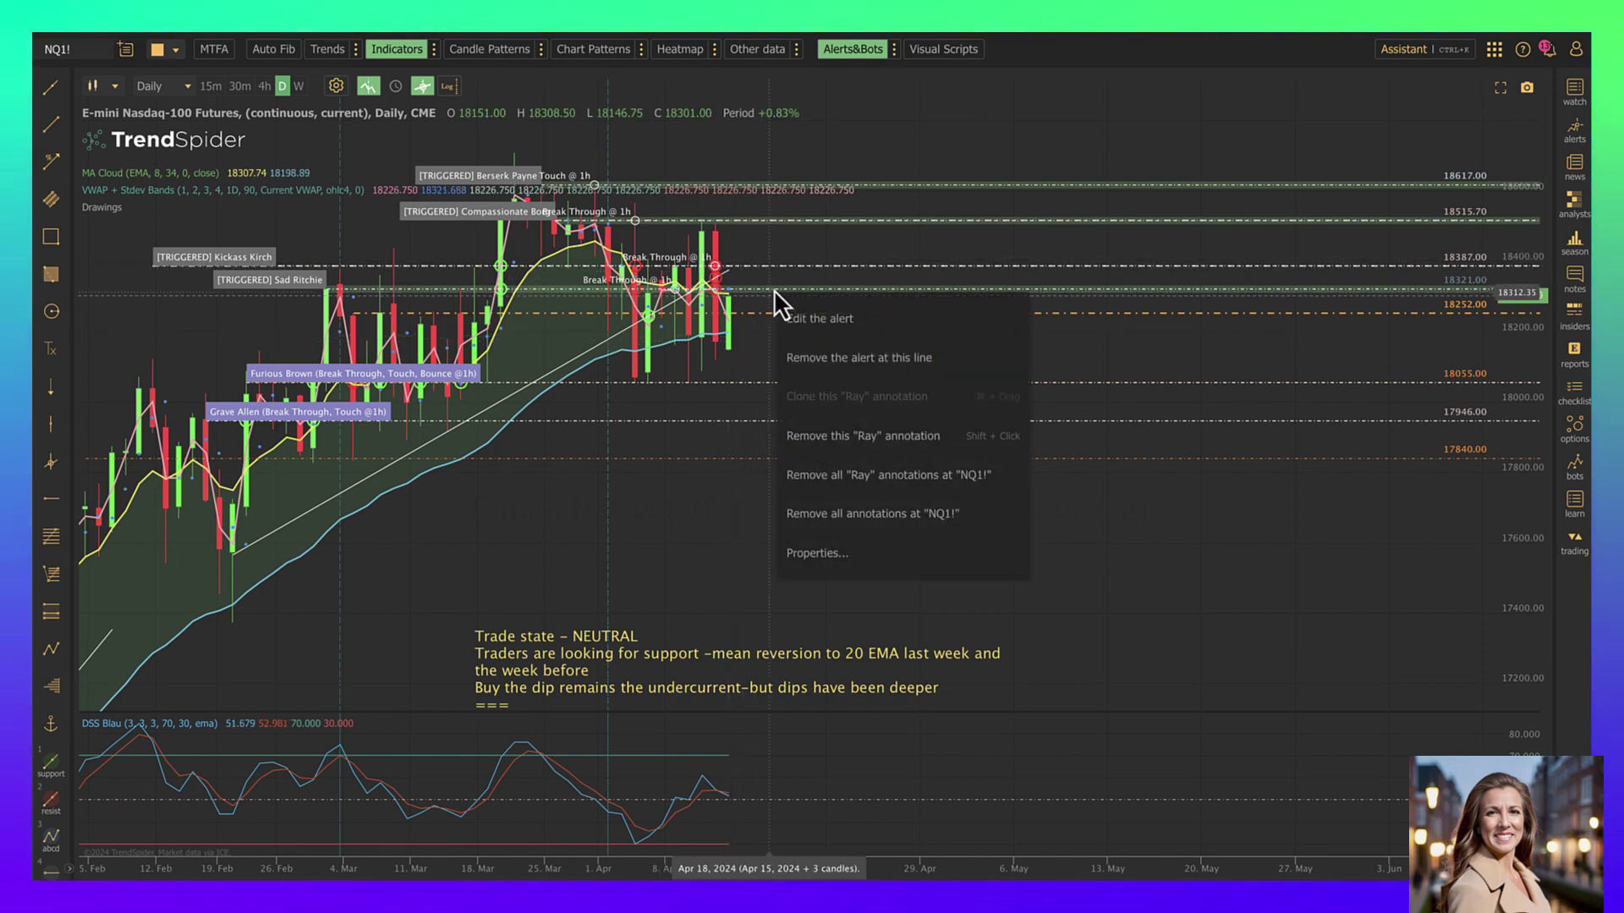
{"action": "left_click", "coordinate": [864, 358]}
{"action": "left_click", "coordinate": [913, 517]}
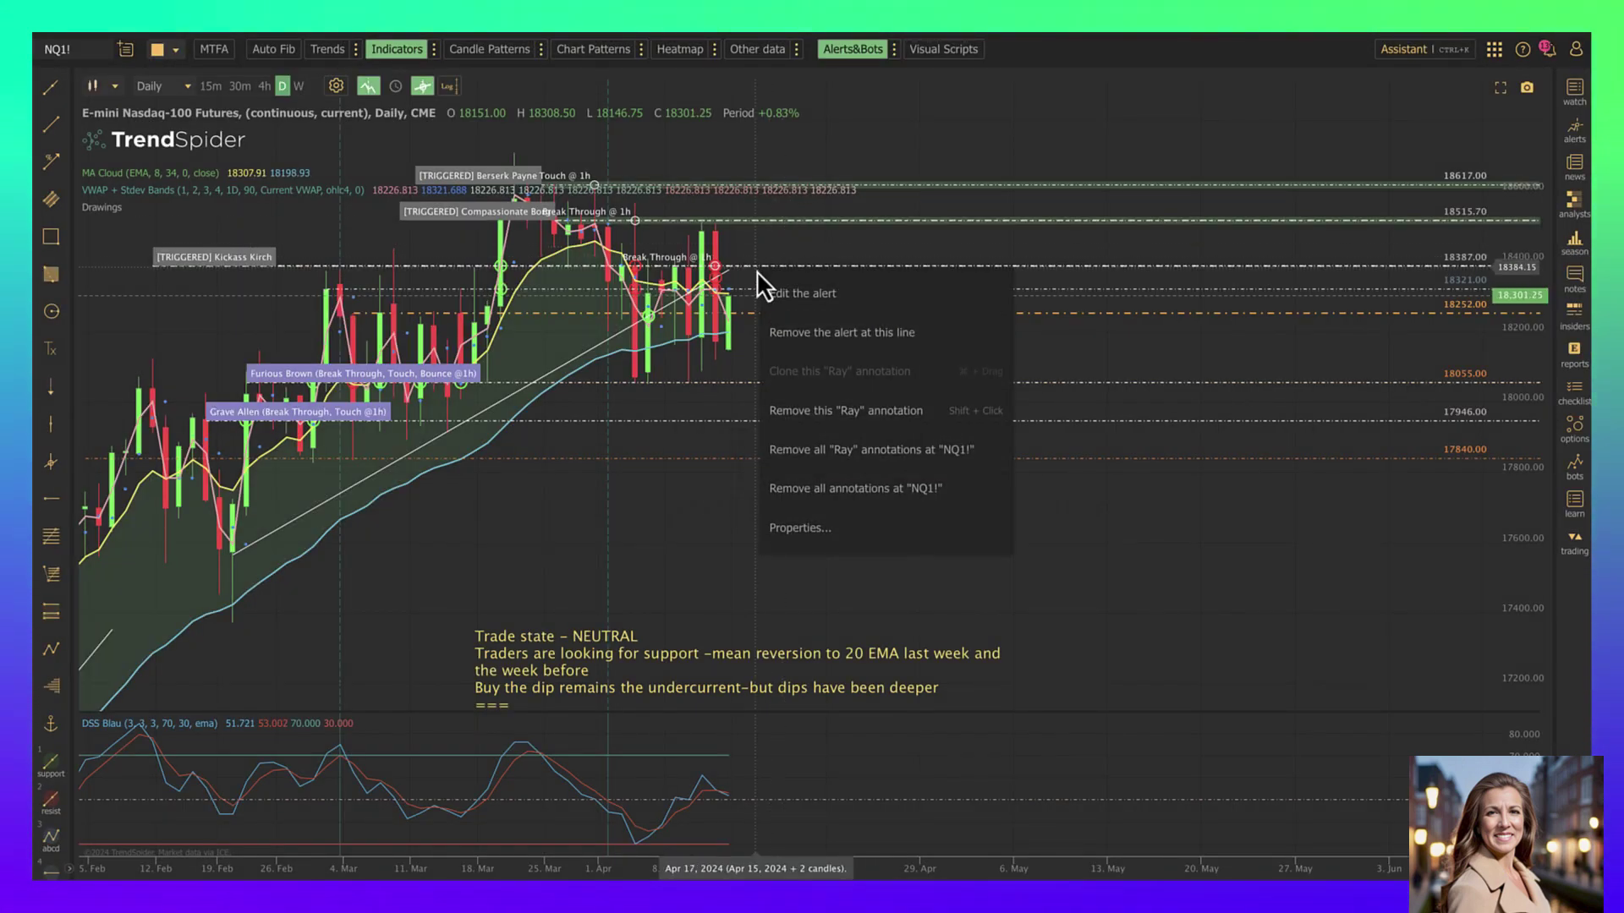
{"action": "left_click", "coordinate": [835, 349]}
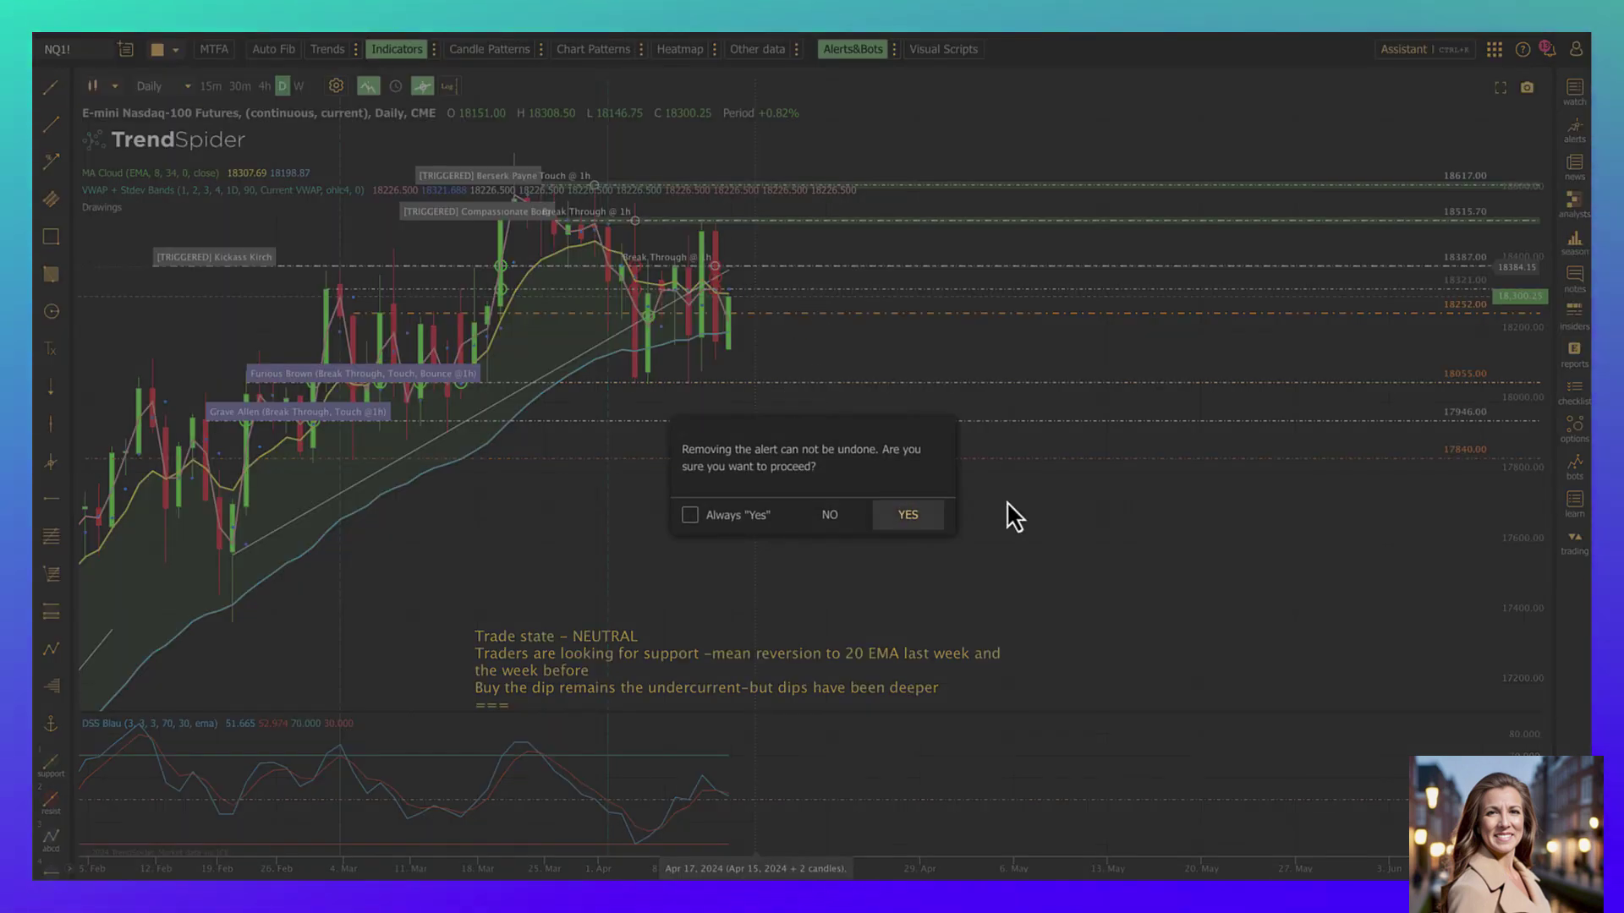
{"action": "left_click", "coordinate": [909, 516]}
Create an alert on the 18387 ray with the Break Through and Touch triggers and a narrower sensitivity buffer.
{"action": "right_click", "coordinate": [765, 288]}
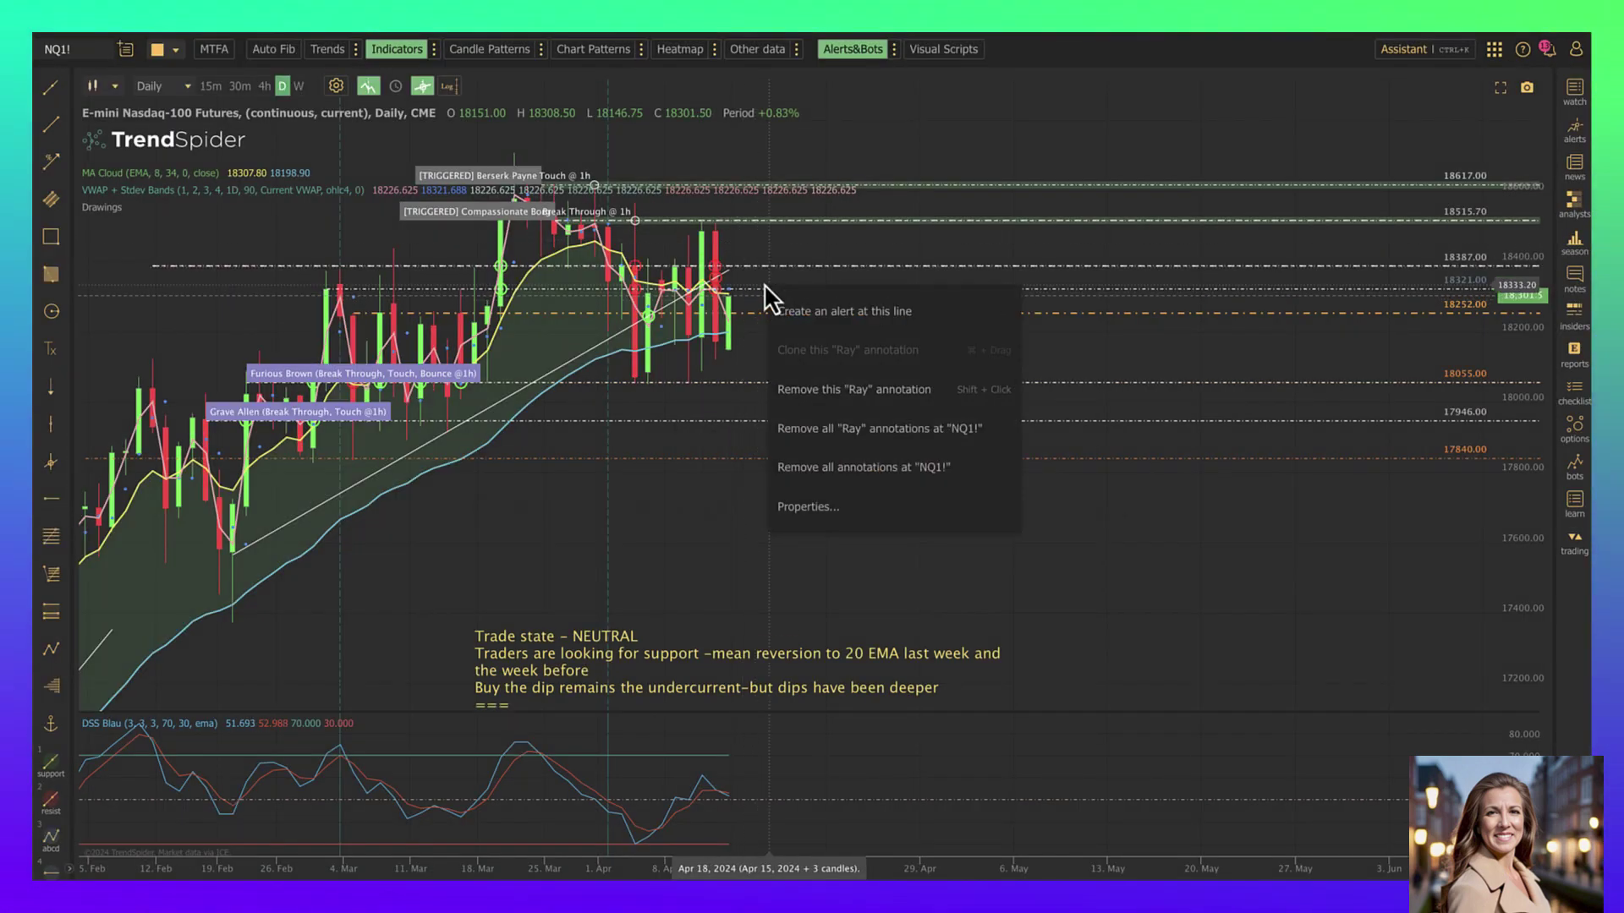
{"action": "left_click", "coordinate": [765, 269]}
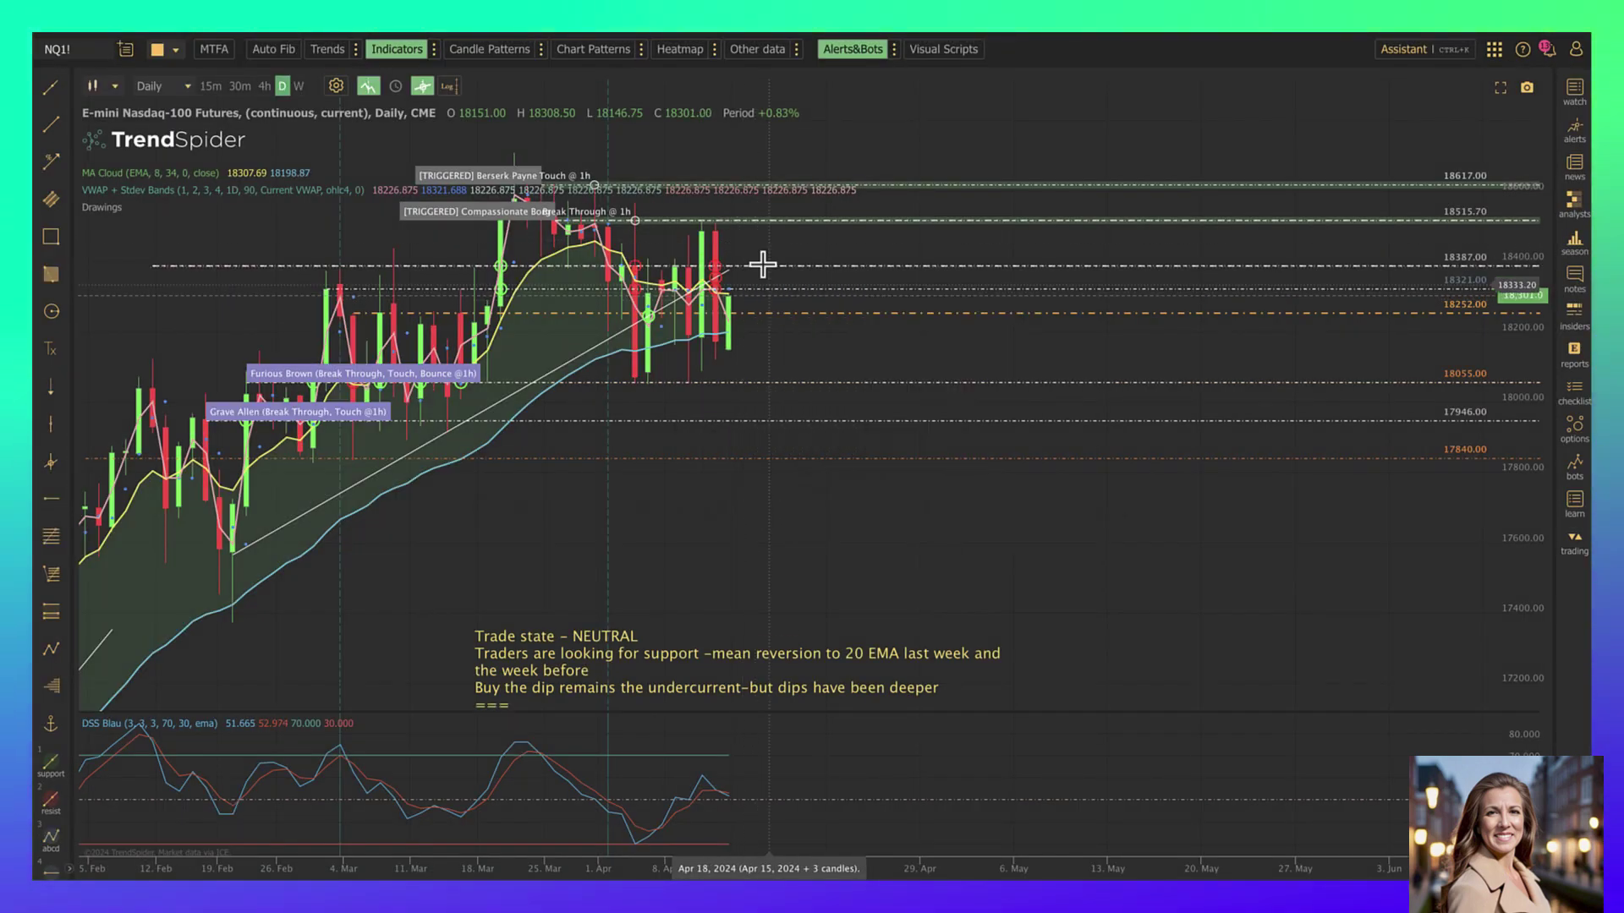
{"action": "right_click", "coordinate": [758, 268]}
{"action": "left_click", "coordinate": [805, 296]}
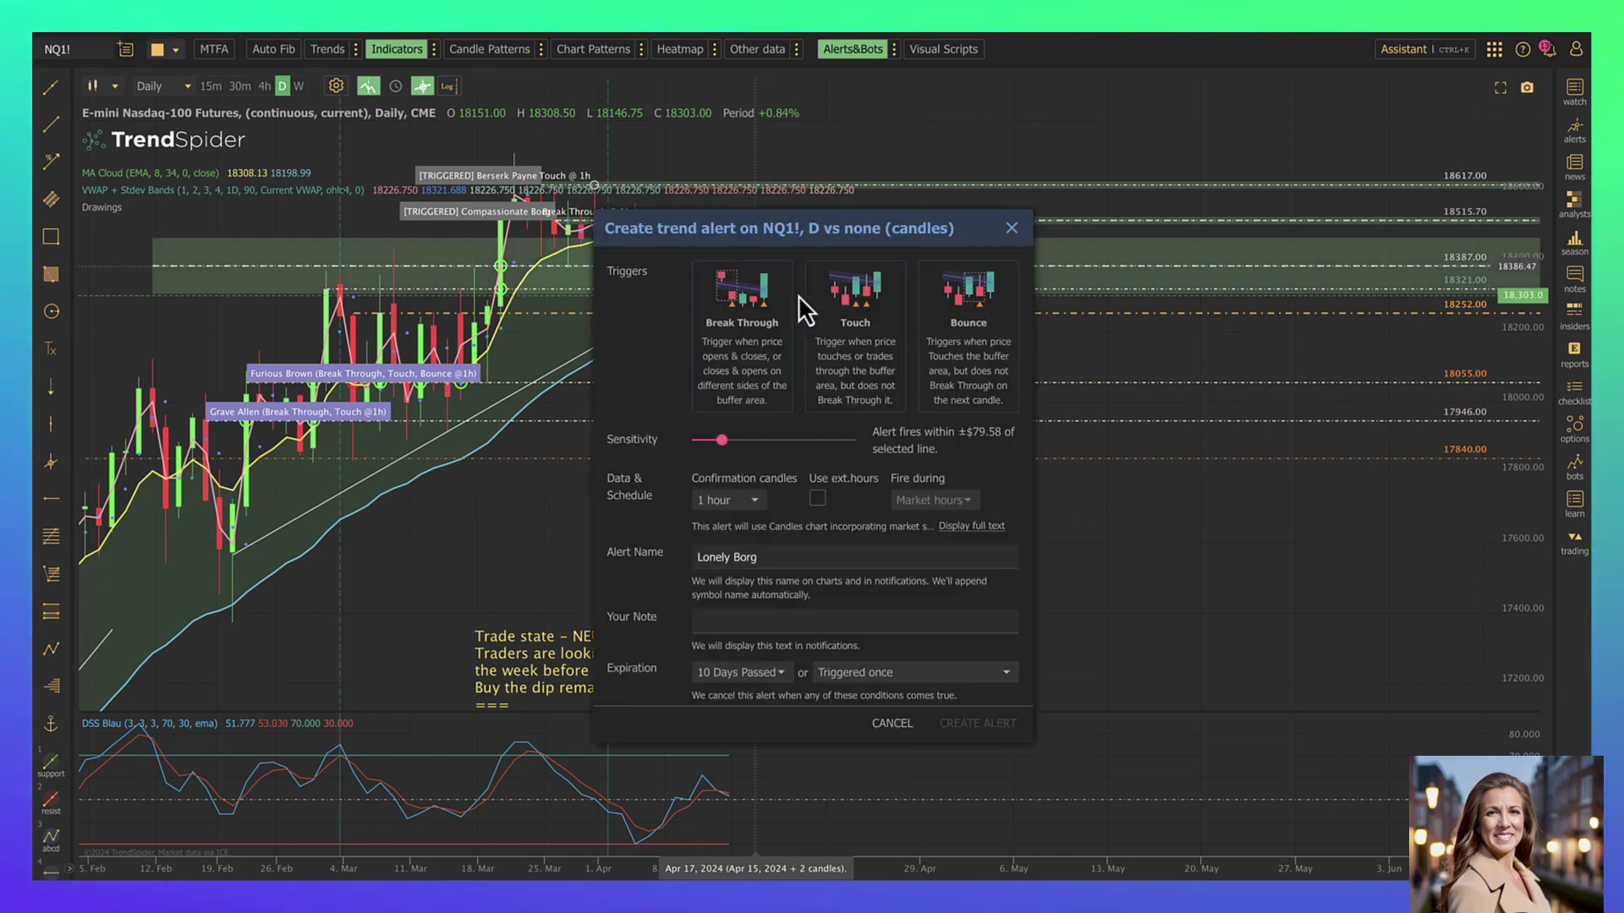
{"action": "left_click", "coordinate": [862, 342]}
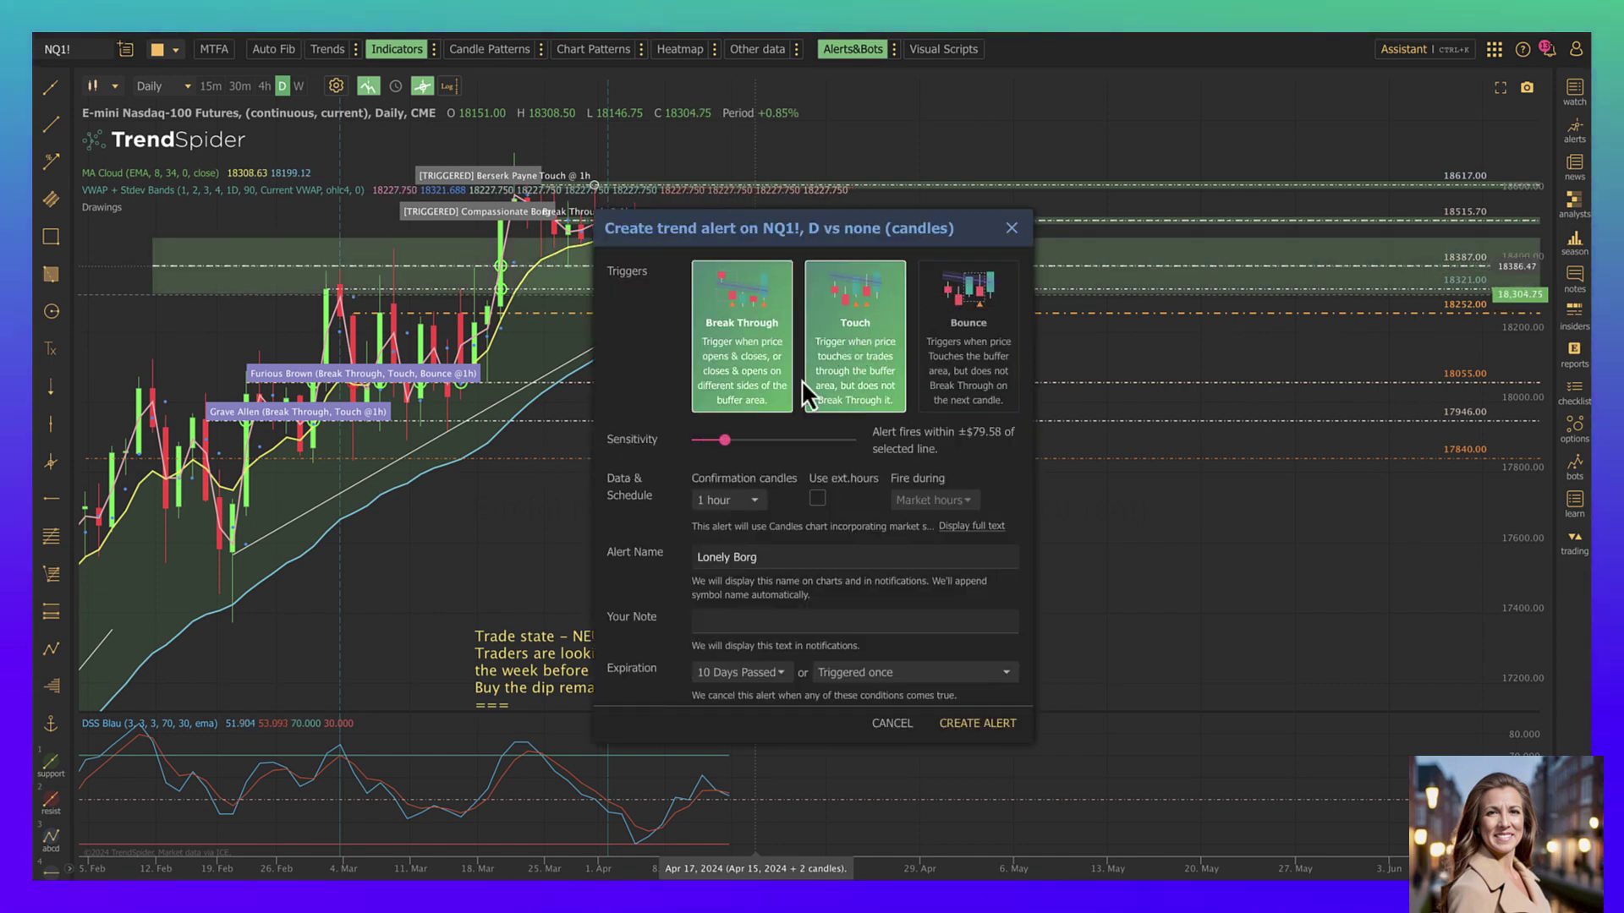
{"action": "left_click_drag", "start_coordinate": [703, 439], "coordinate": [689, 439]}
{"action": "left_click", "coordinate": [976, 724]}
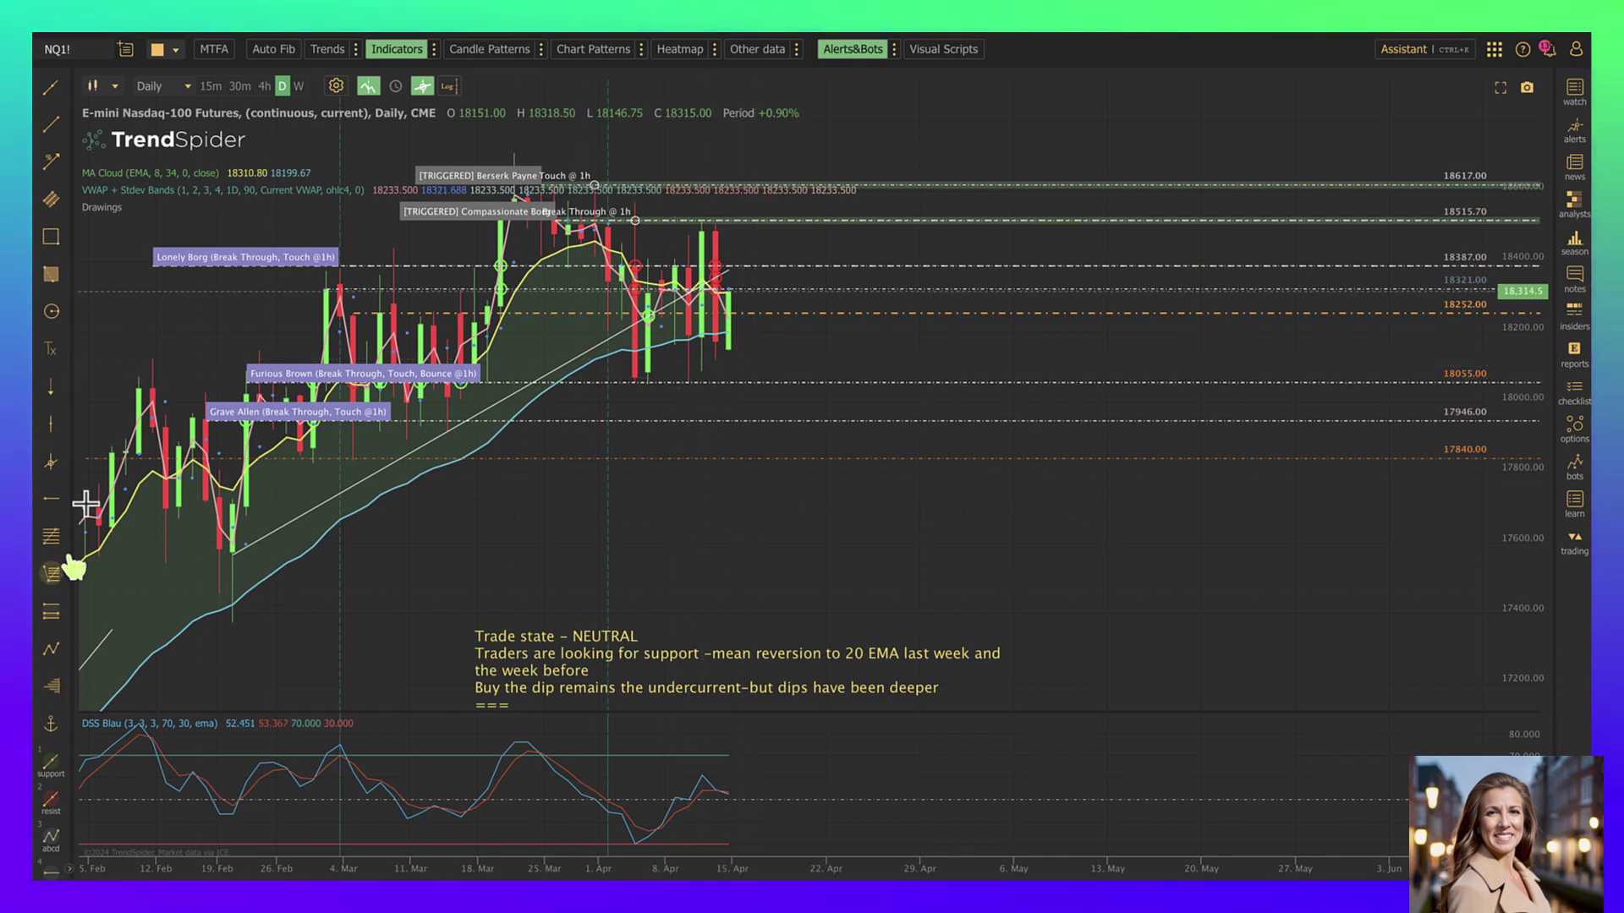
Draw a rising support trendline from the Apr 4 low, running just under the Apr 15 candle and slightly beyond it.
{"action": "key", "text": "t"}
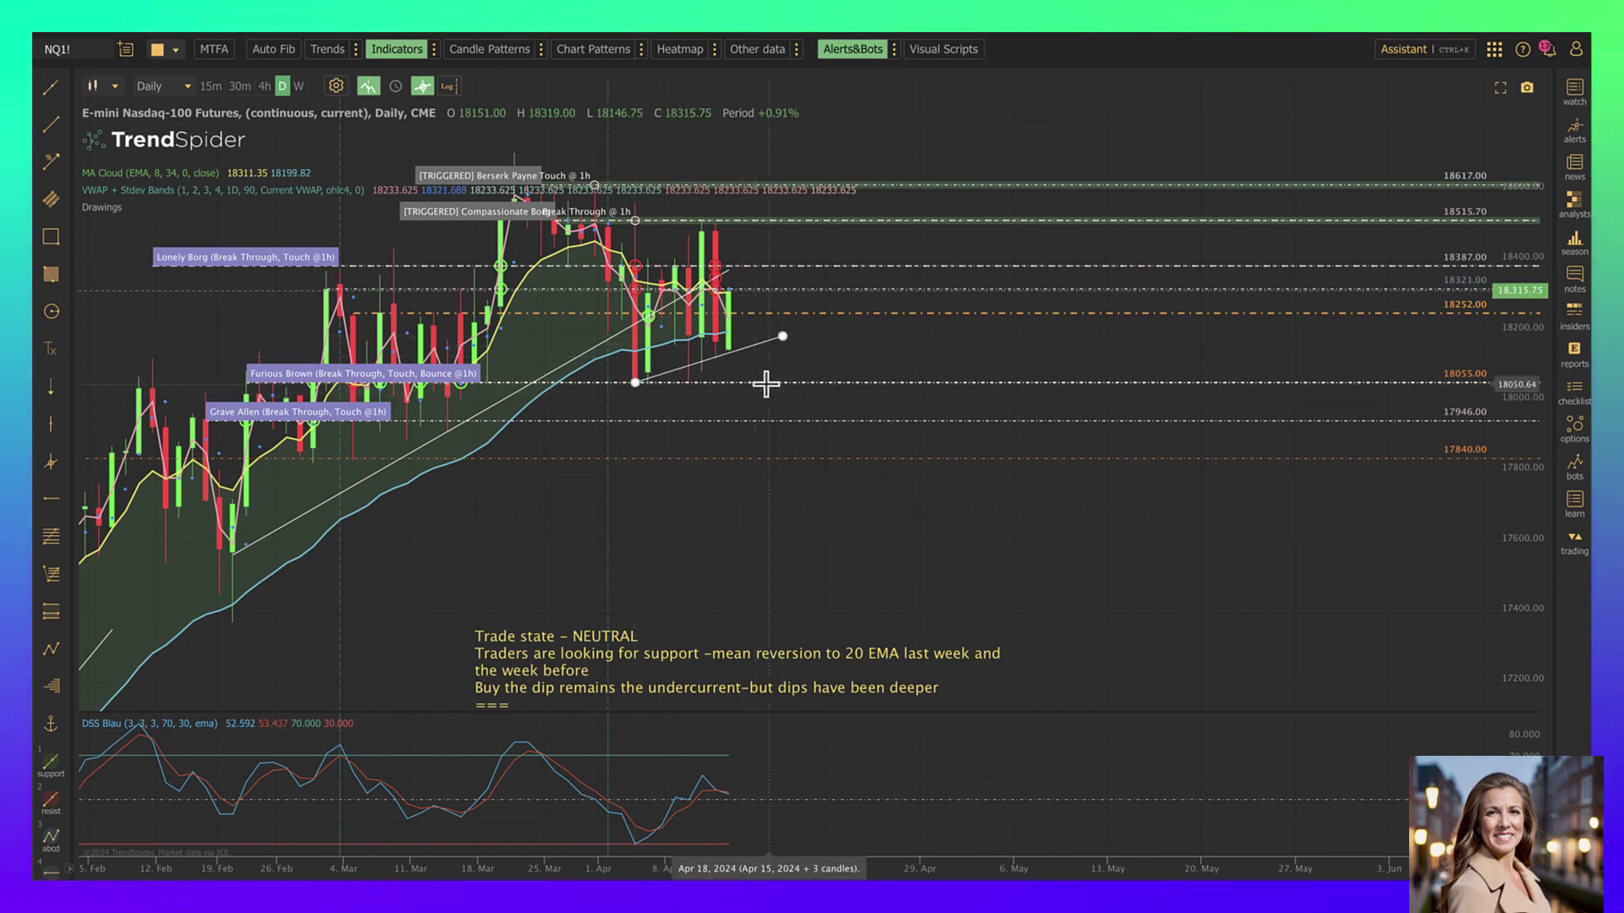
{"action": "left_click", "coordinate": [781, 339]}
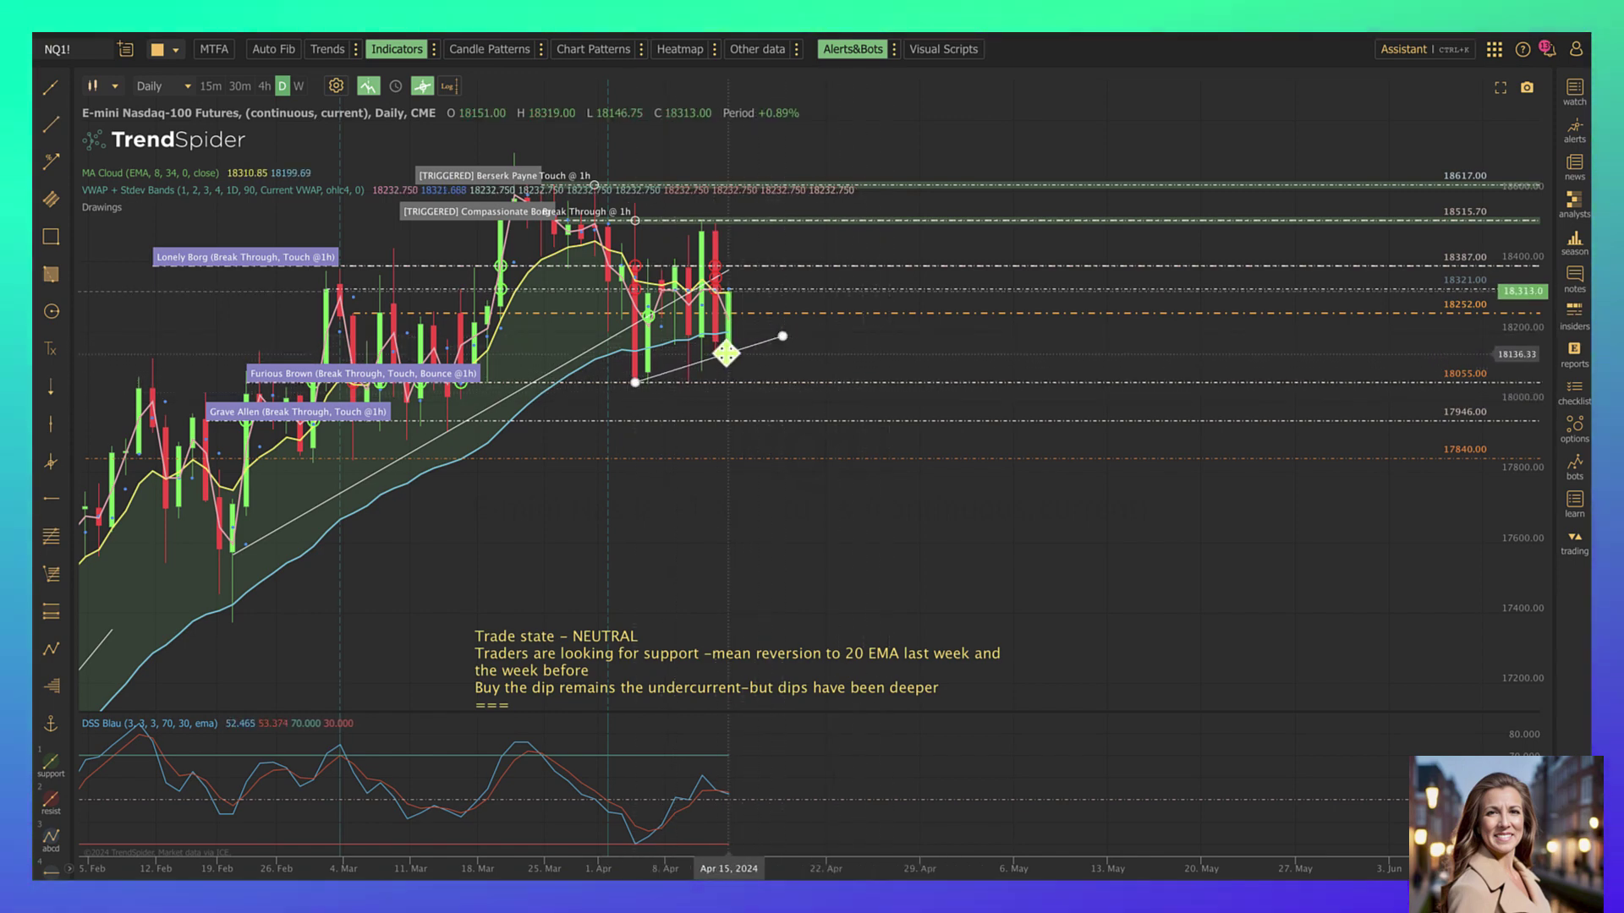
{"action": "right_click", "coordinate": [836, 350]}
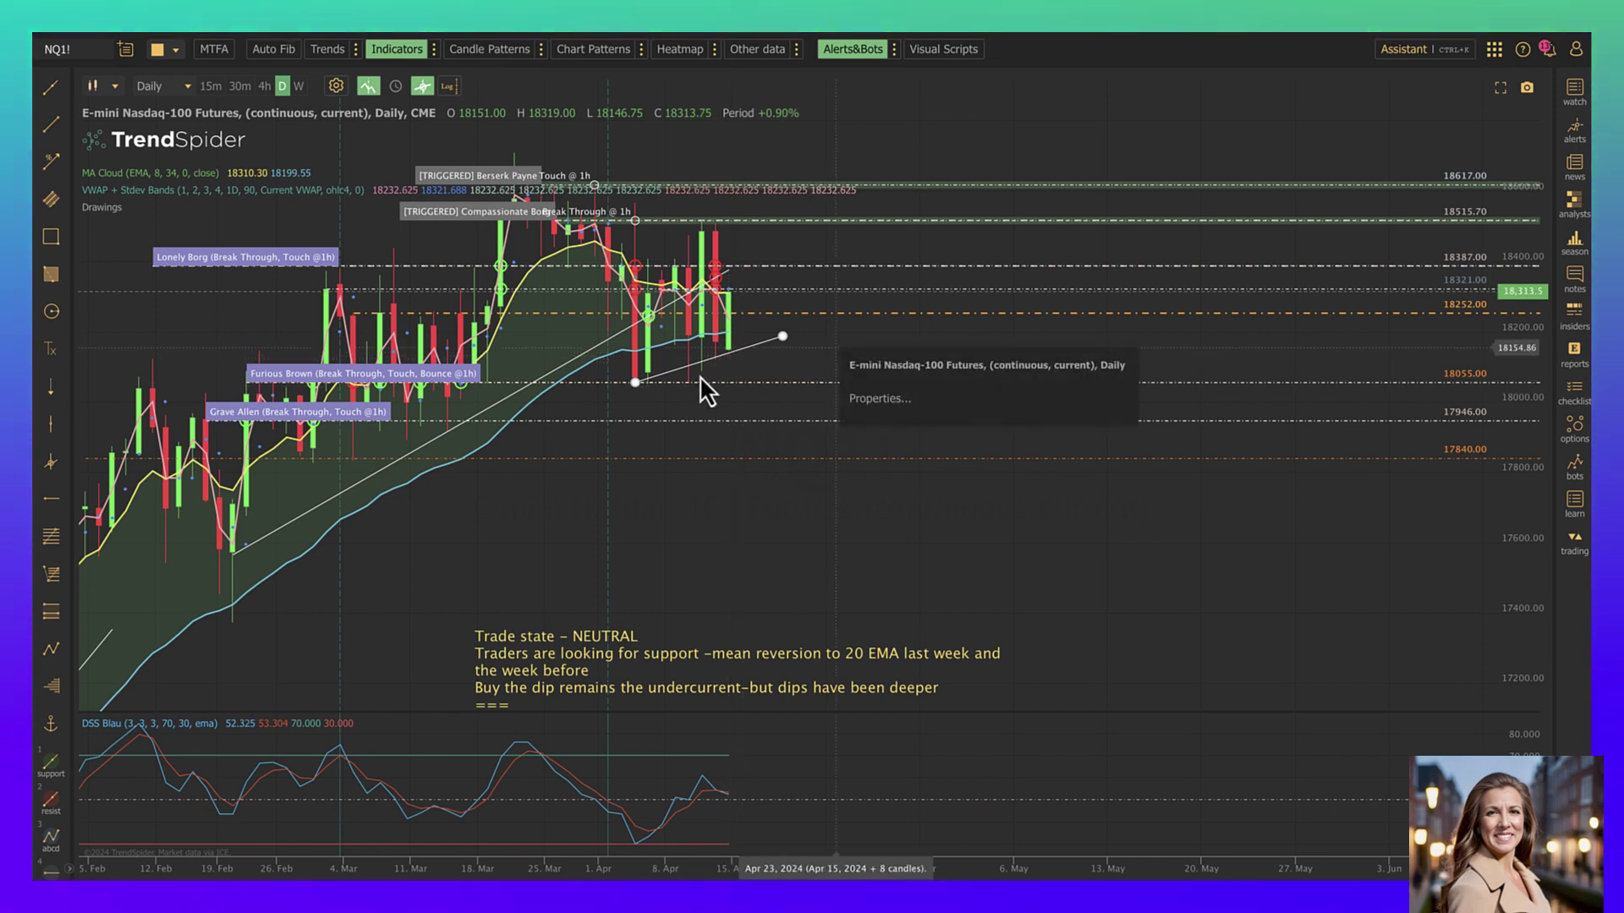
Draw a horizontal line at about 18149 near the Apr 15 candle's low on the Nasdaq chart.
{"action": "left_click", "coordinate": [829, 282]}
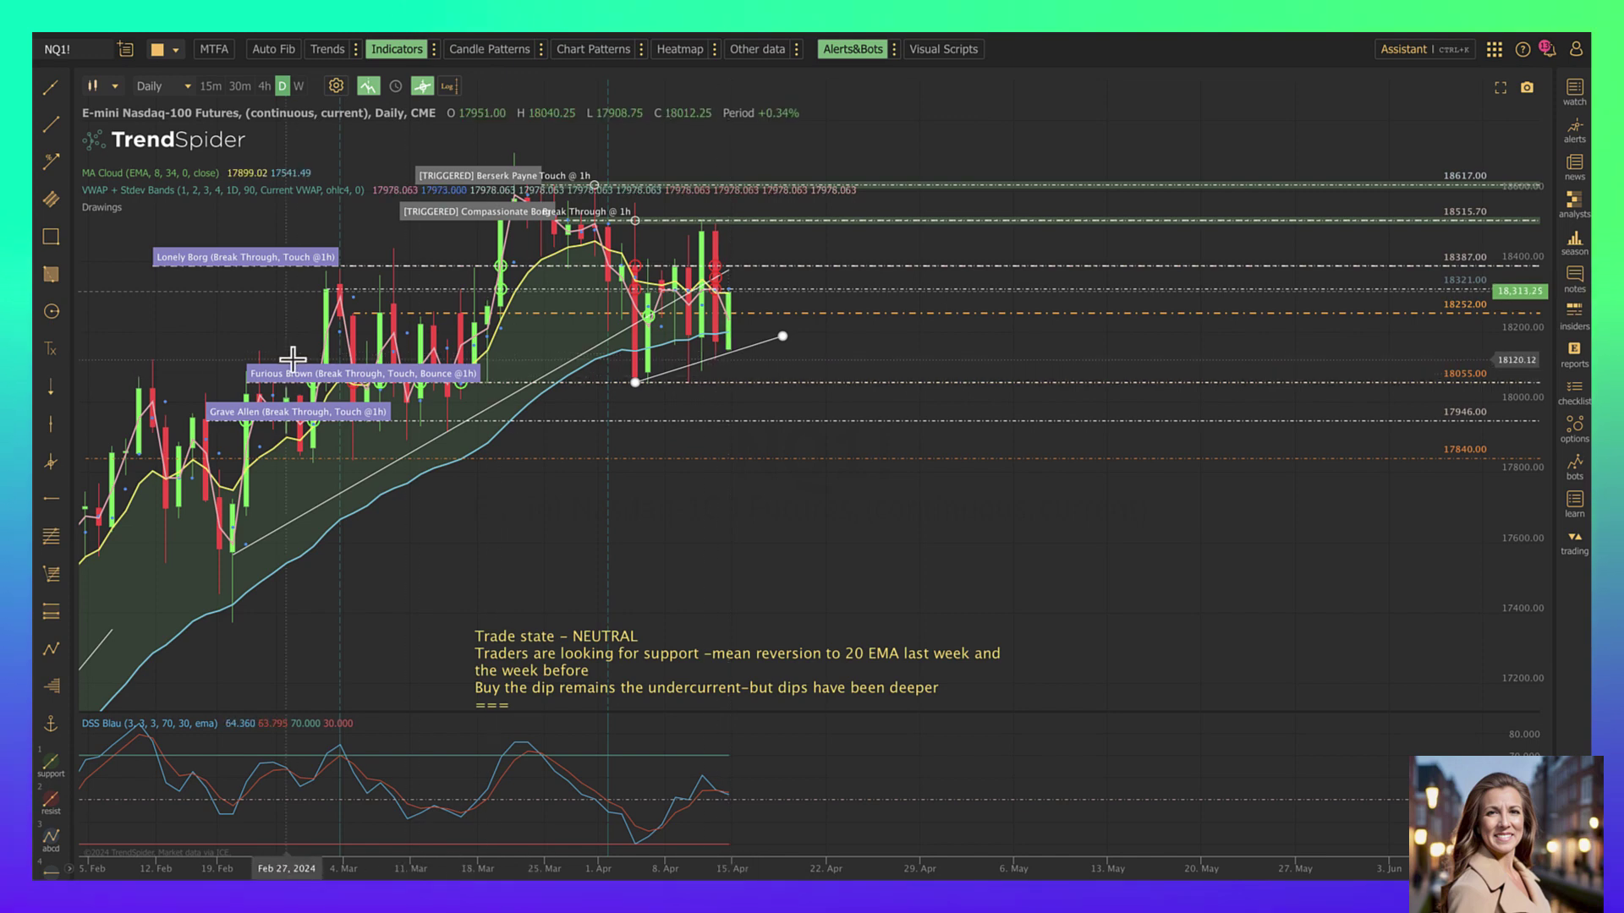
{"action": "left_click", "coordinate": [51, 499]}
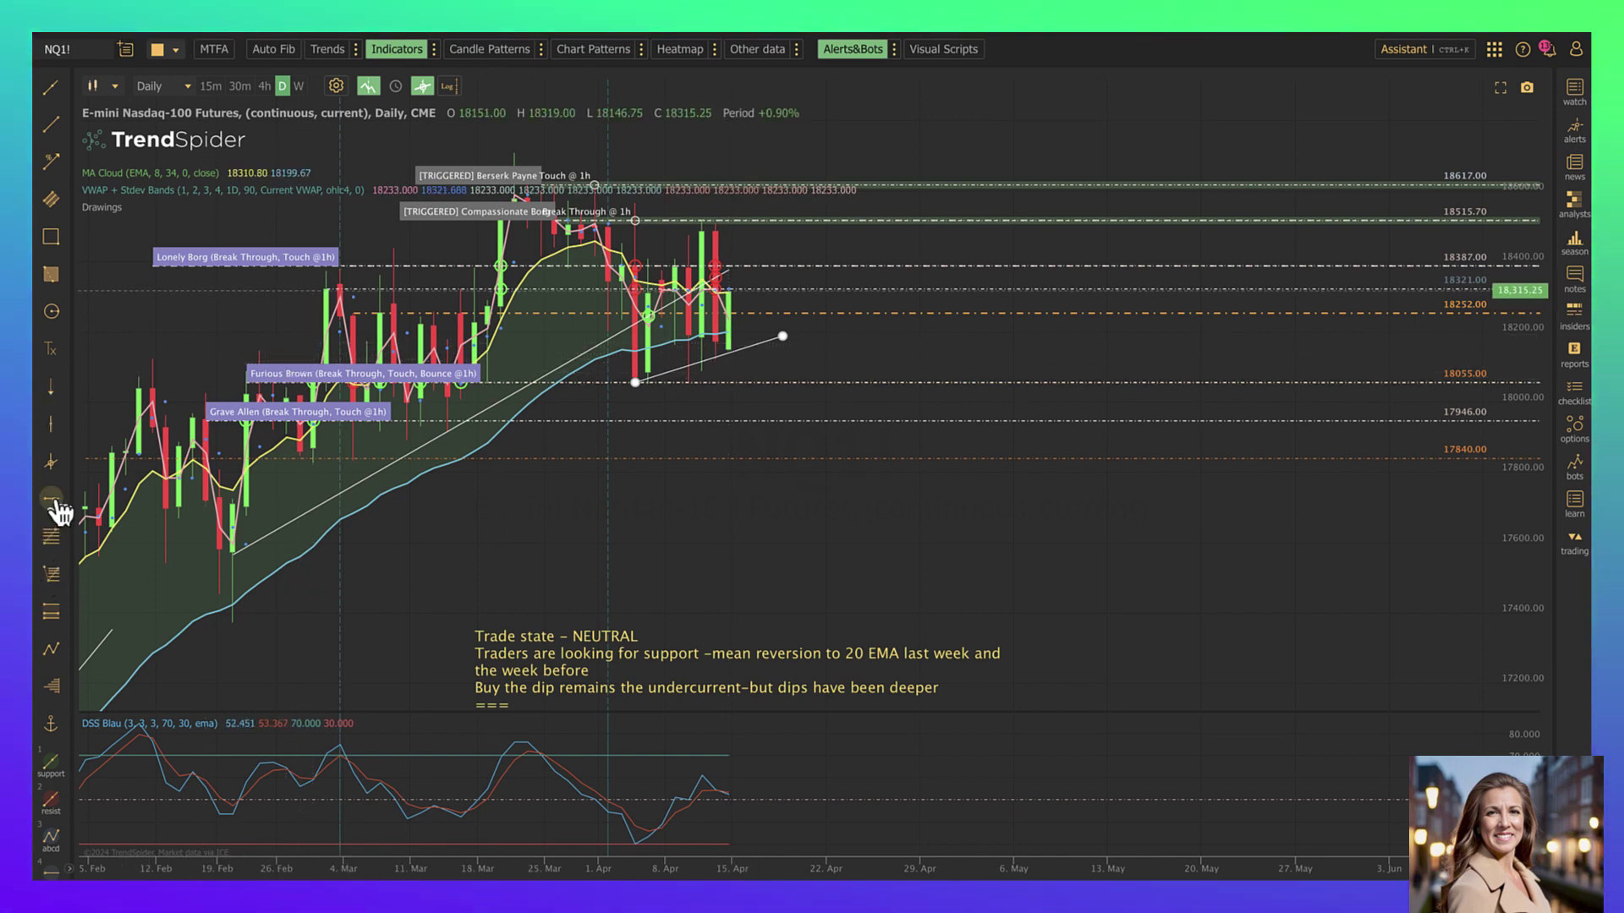
{"action": "left_click", "coordinate": [677, 345]}
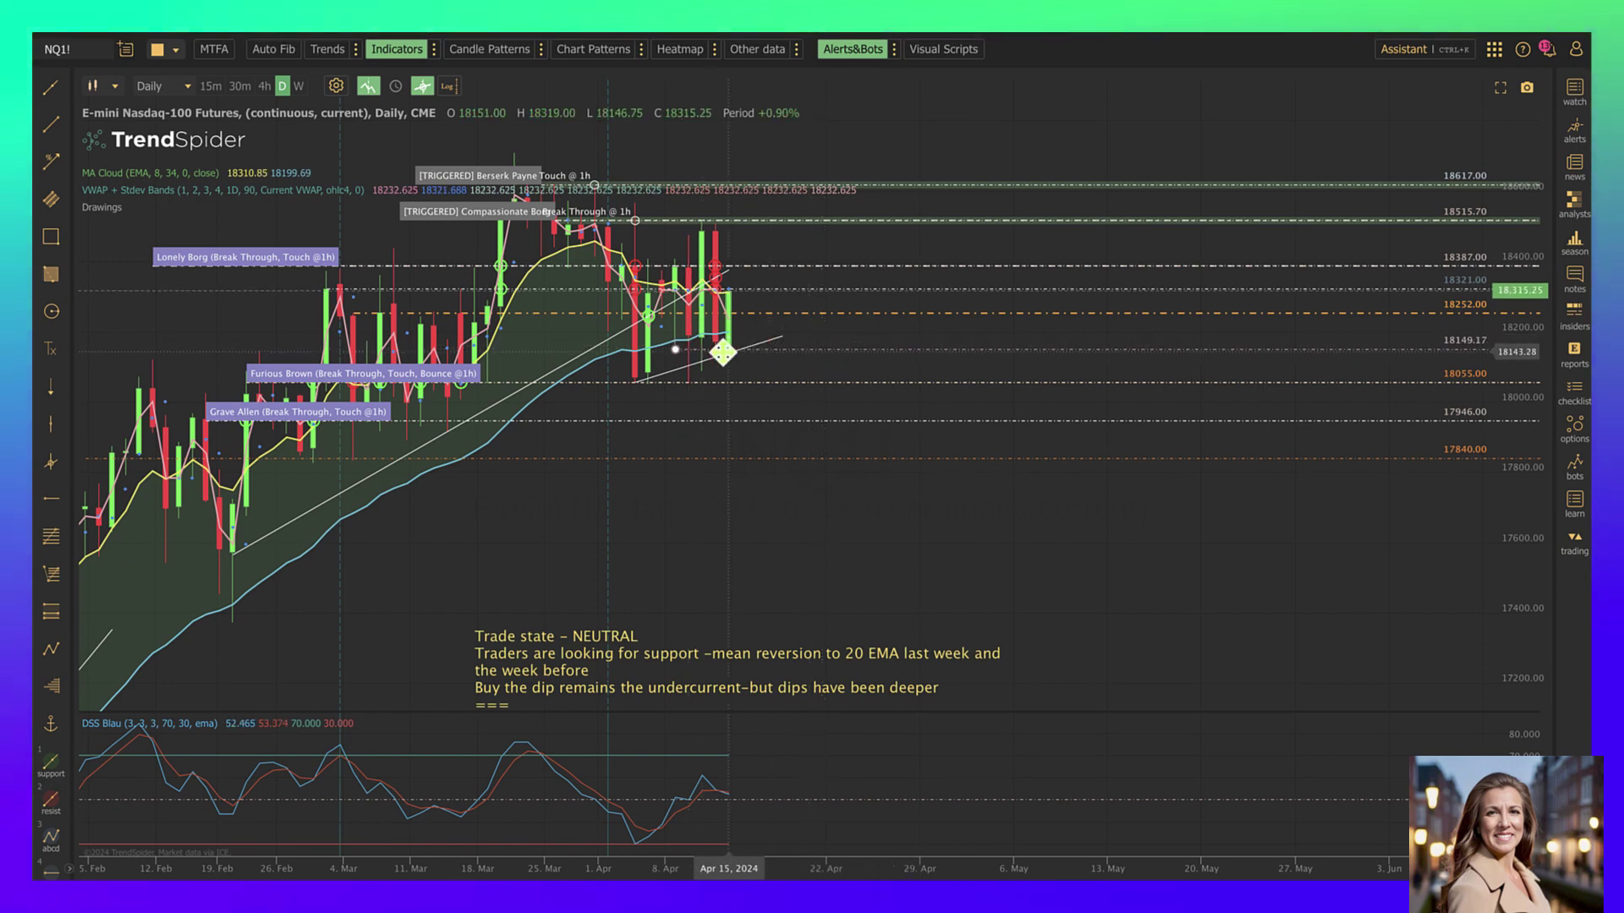
Create an alert on the 18149.17 horizontal line with Break Through, Touch and Bounce triggers and a sensitivity of about ±$10.07.
{"action": "right_click", "coordinate": [795, 360]}
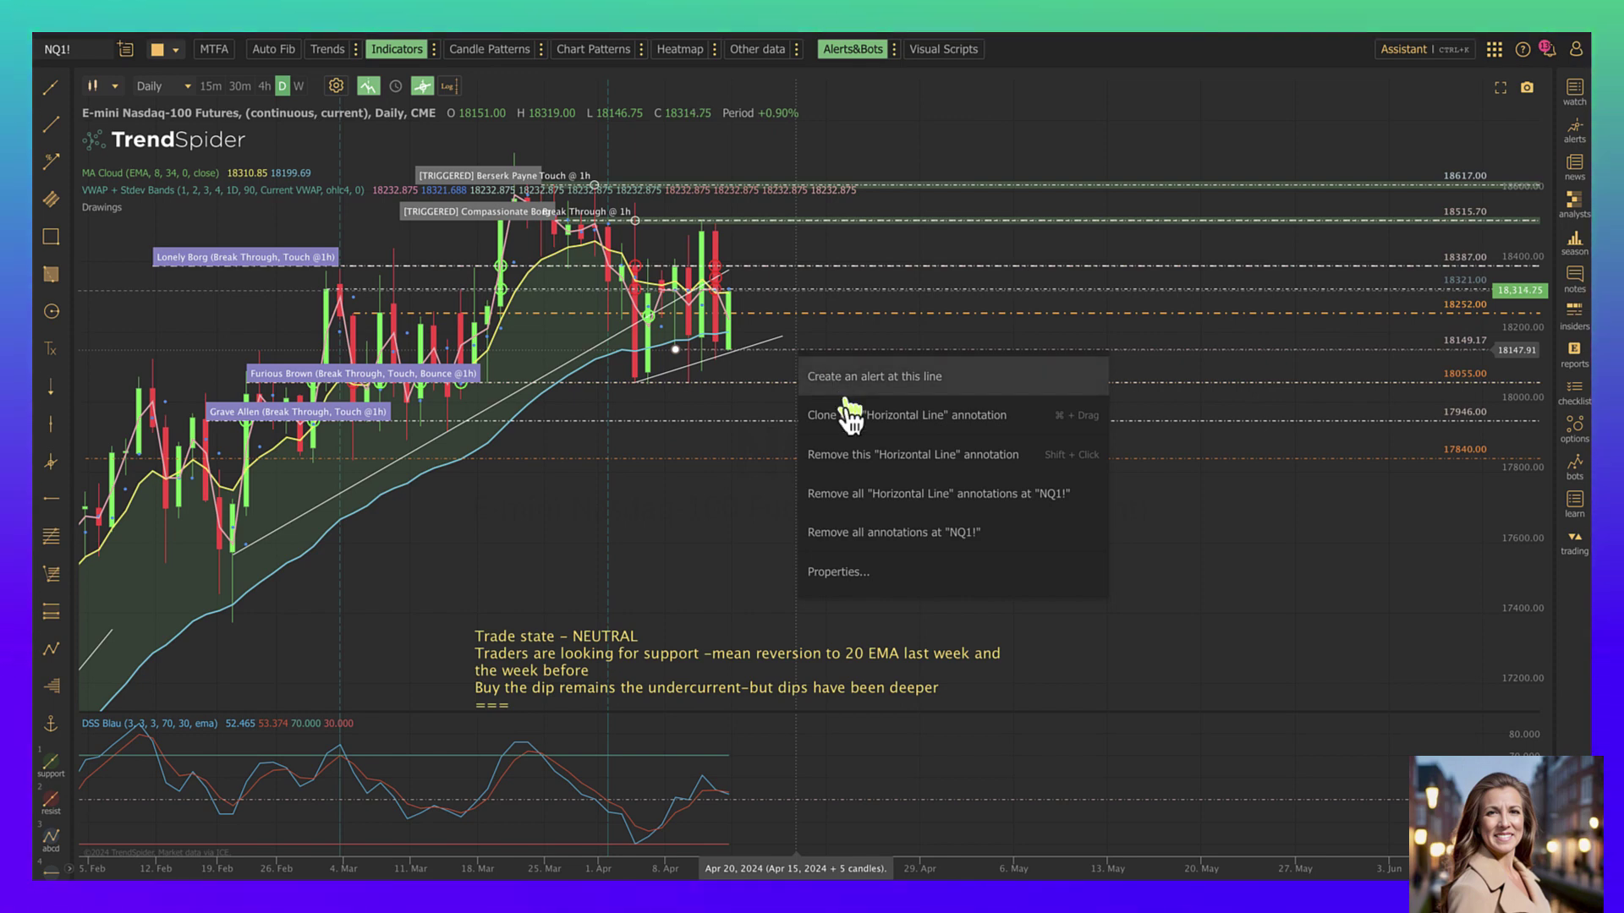
{"action": "left_click", "coordinate": [911, 377]}
{"action": "left_click", "coordinate": [719, 385]}
{"action": "left_click", "coordinate": [871, 353]}
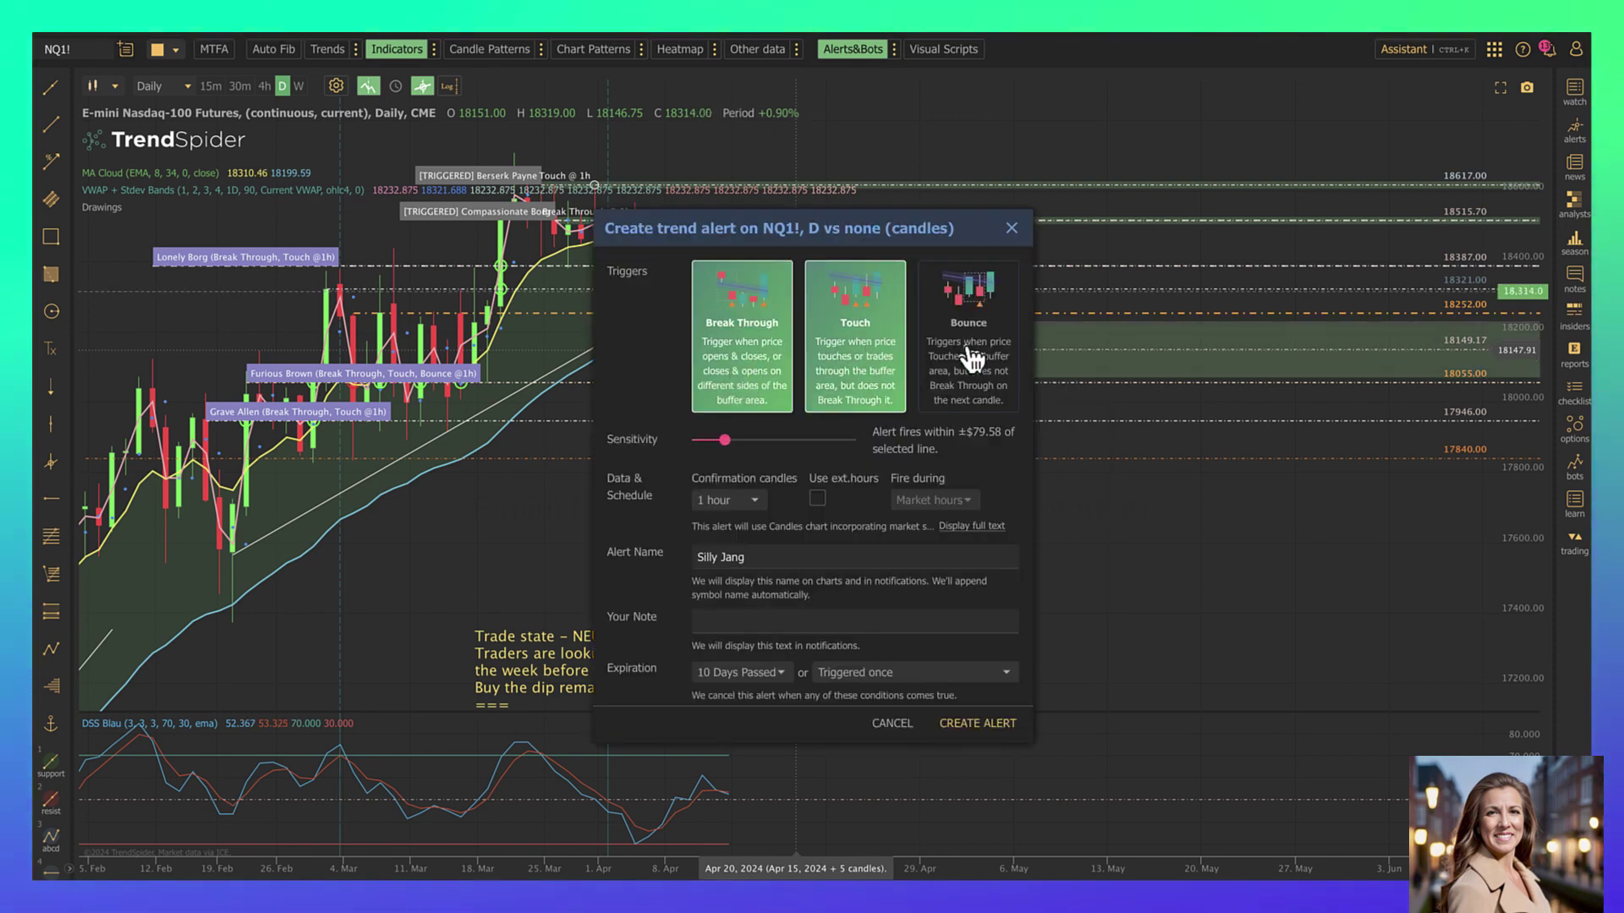
{"action": "left_click", "coordinate": [978, 354]}
{"action": "left_click", "coordinate": [698, 442]}
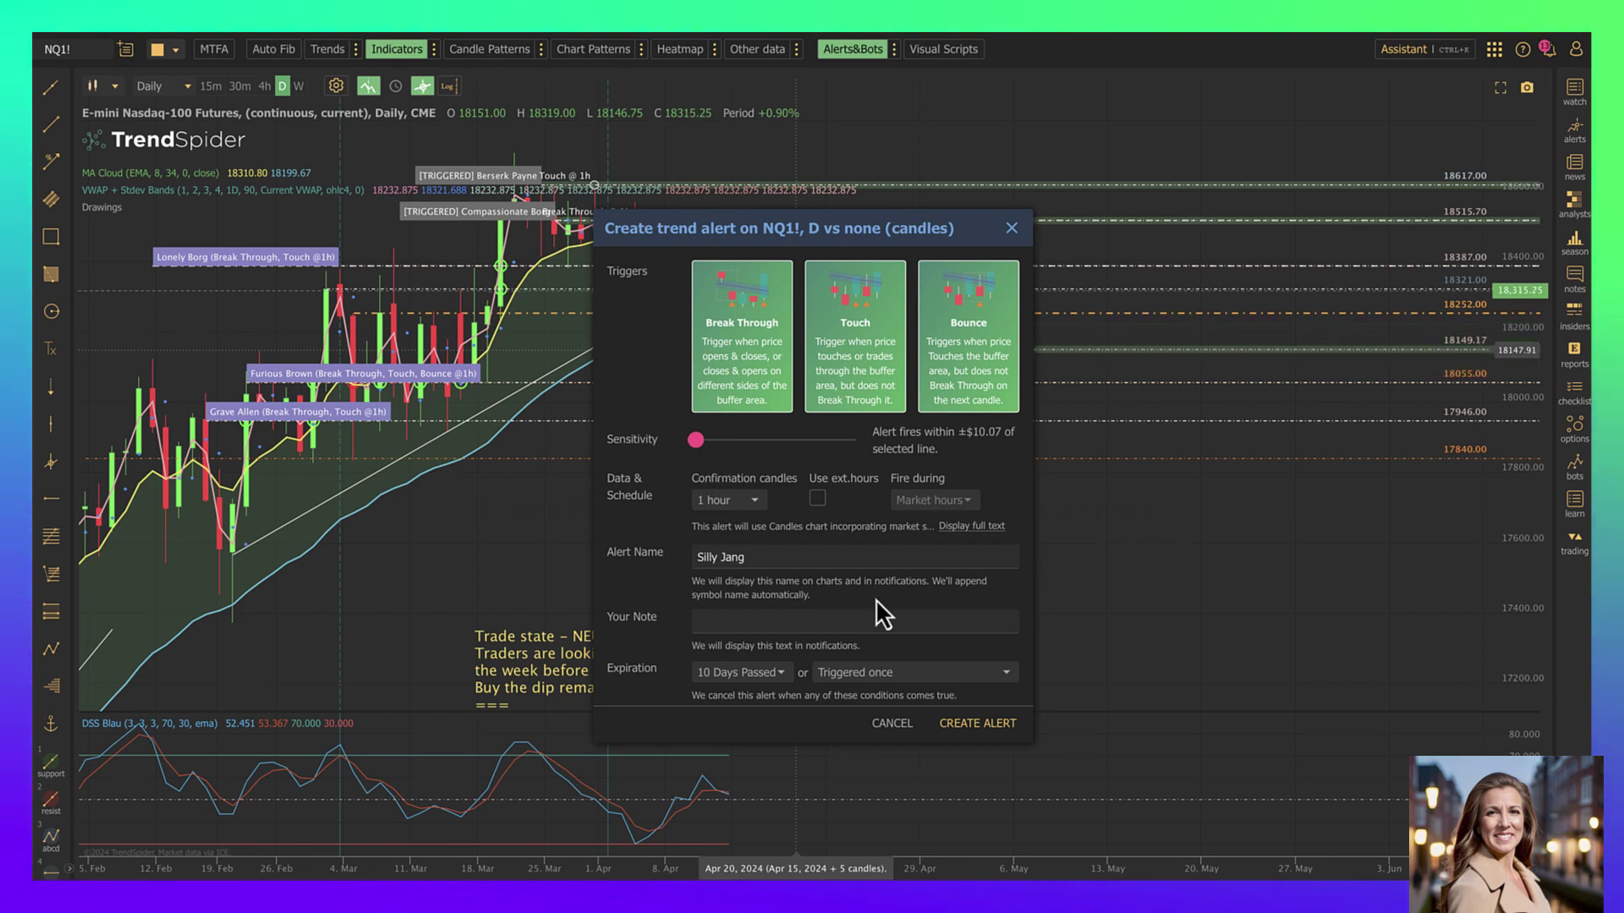
{"action": "left_click", "coordinate": [993, 727]}
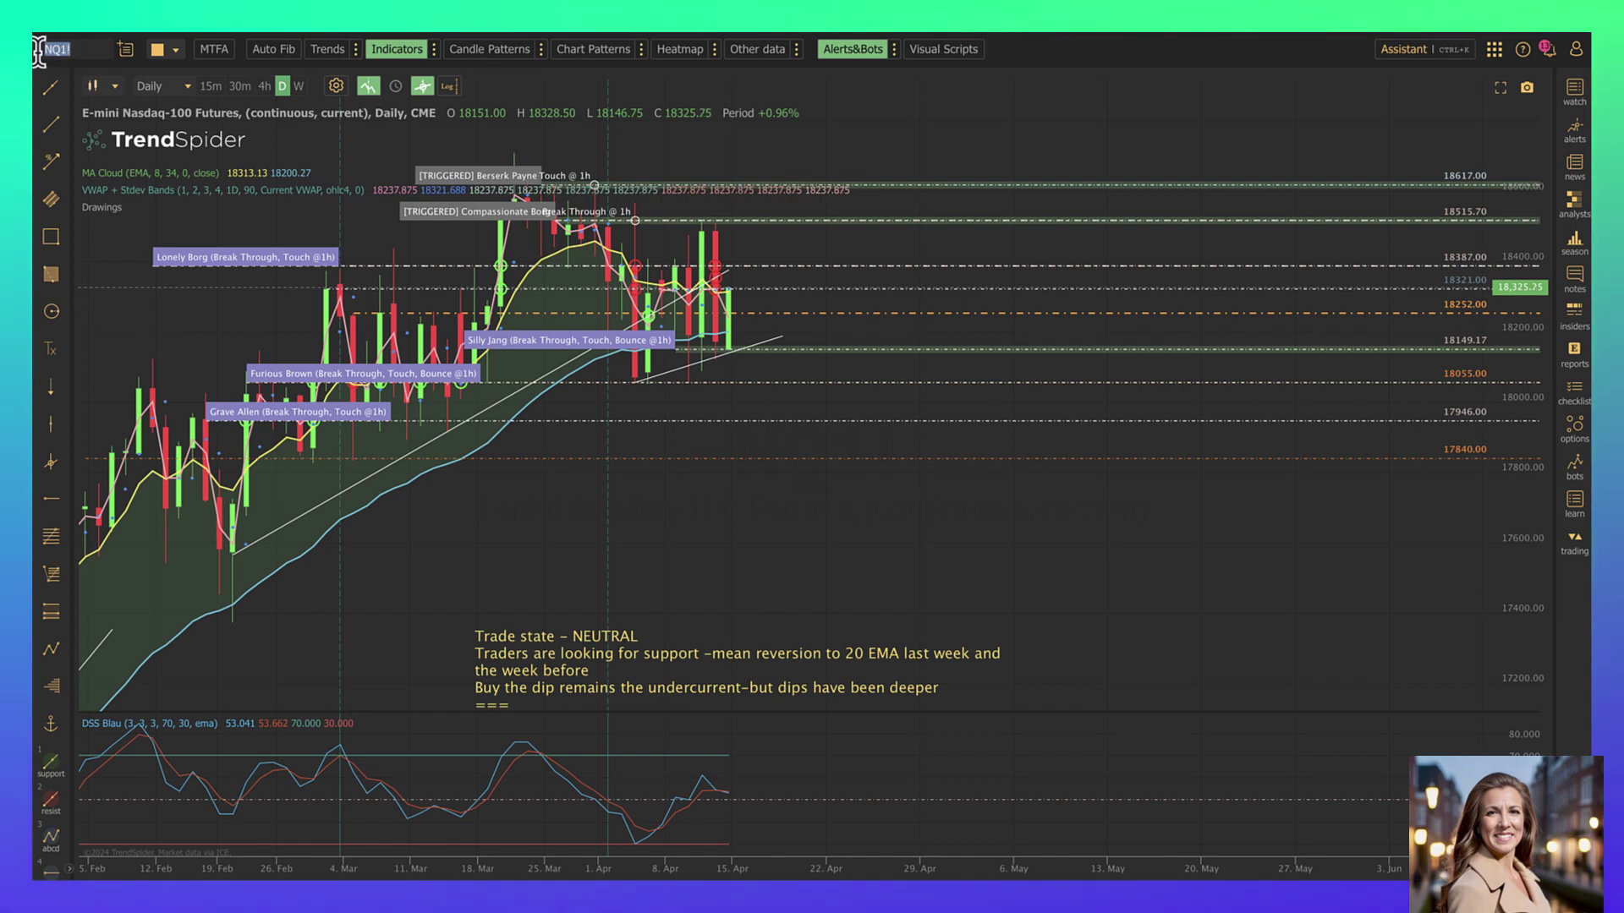
Load the continuous E-mini Dow Jones futures chart, YM1!, and compress its price scale to show a wider range.
{"action": "type", "text": "YM1"}
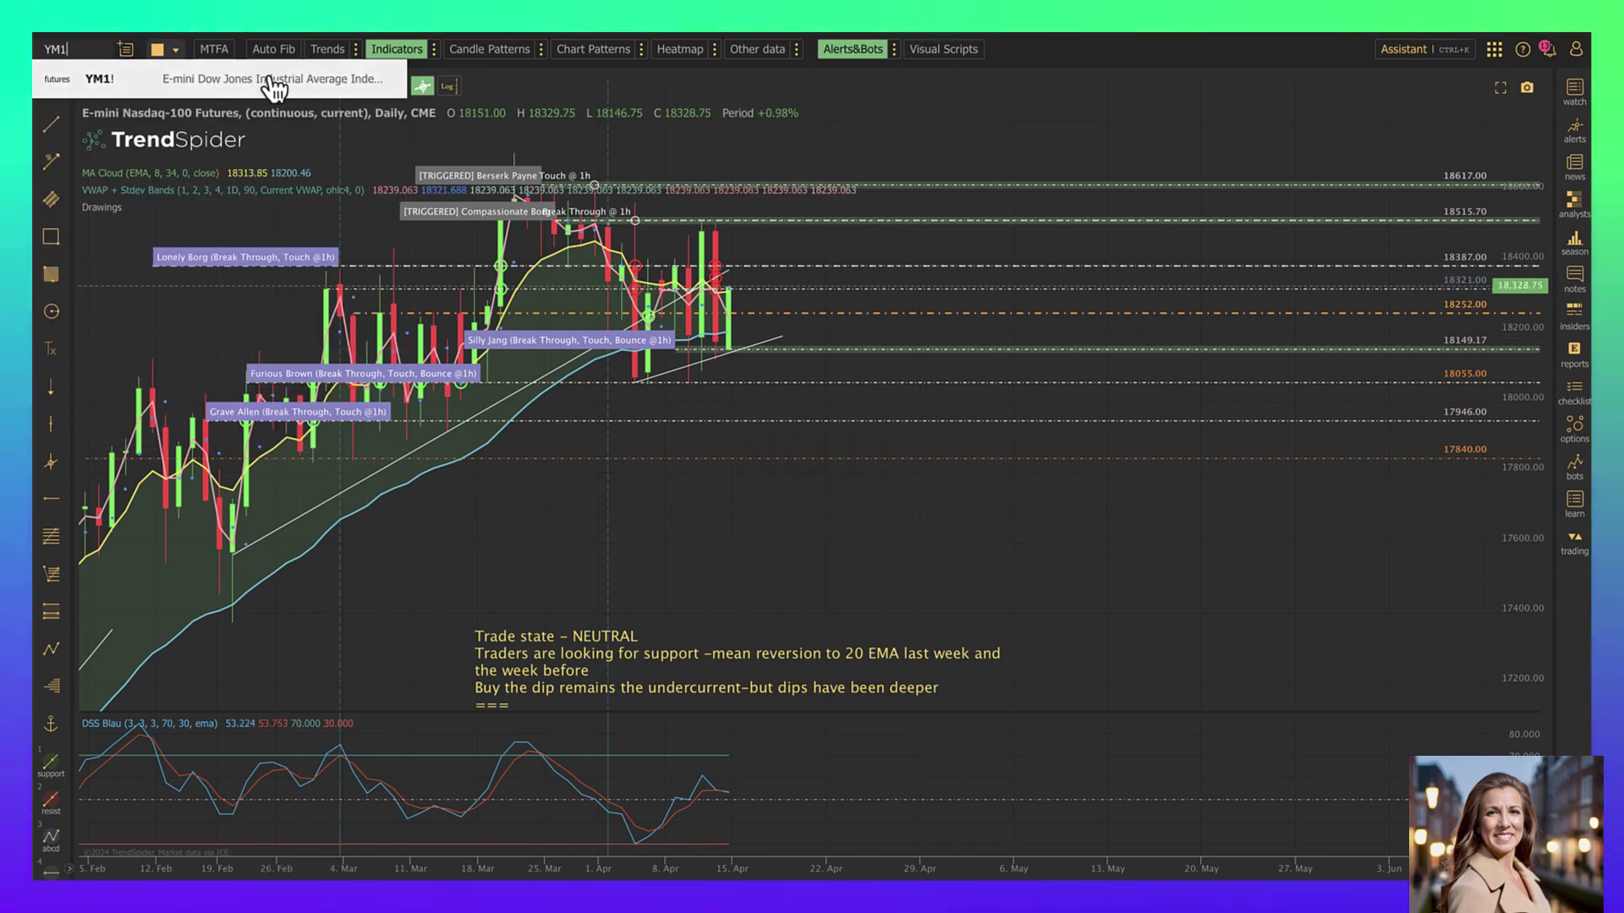
{"action": "left_click", "coordinate": [262, 76]}
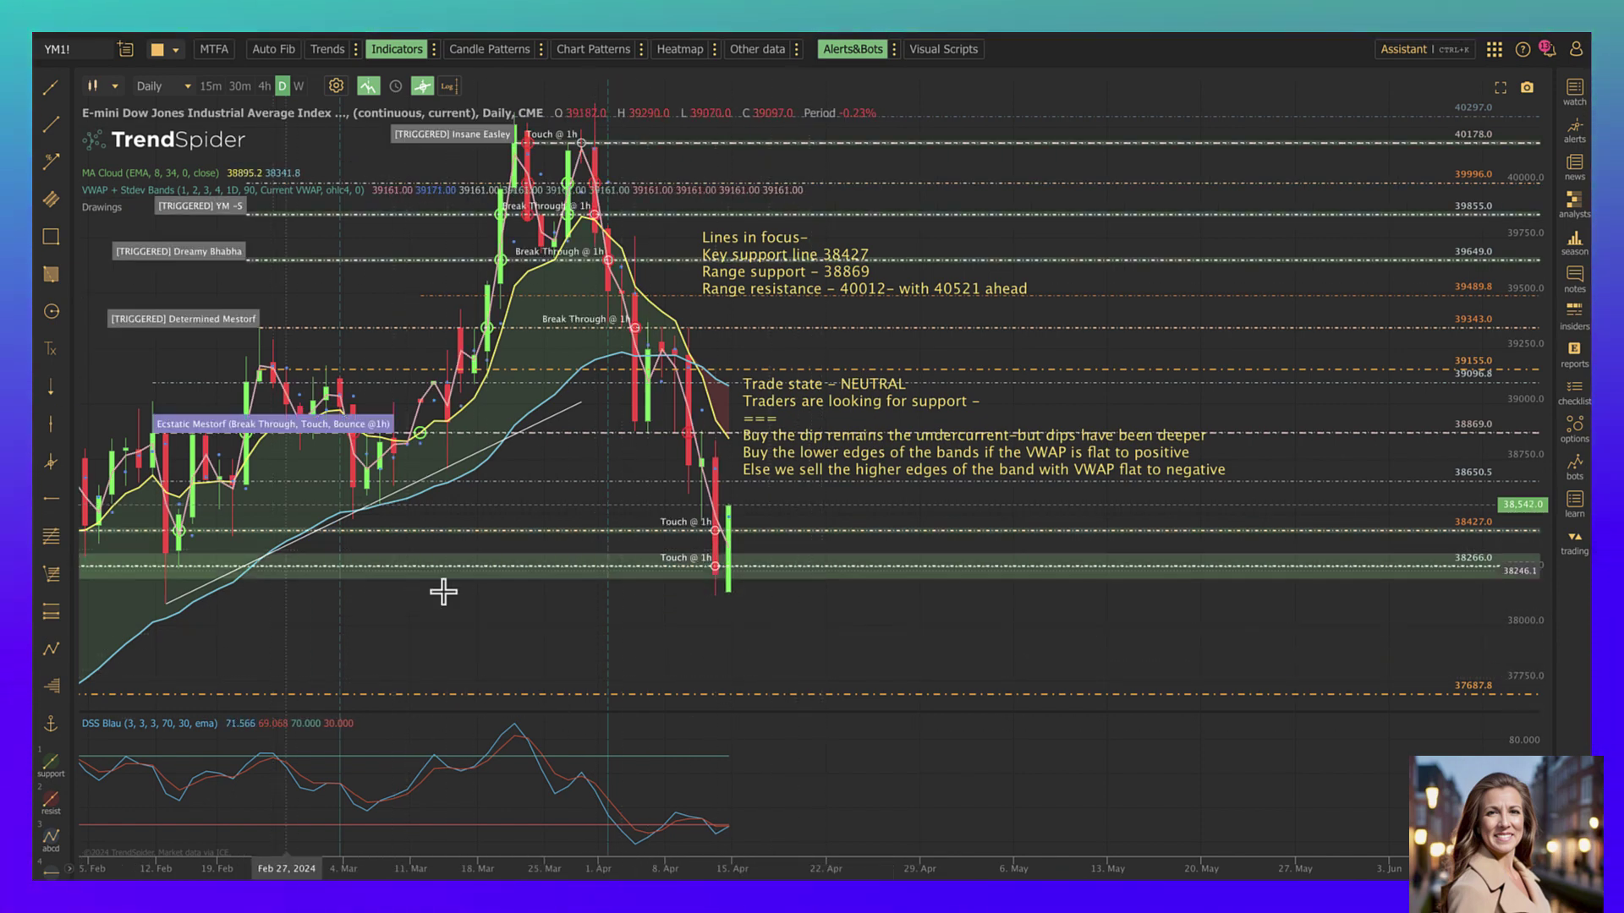
{"action": "left_click_drag", "start_coordinate": [1531, 142], "coordinate": [1536, 221]}
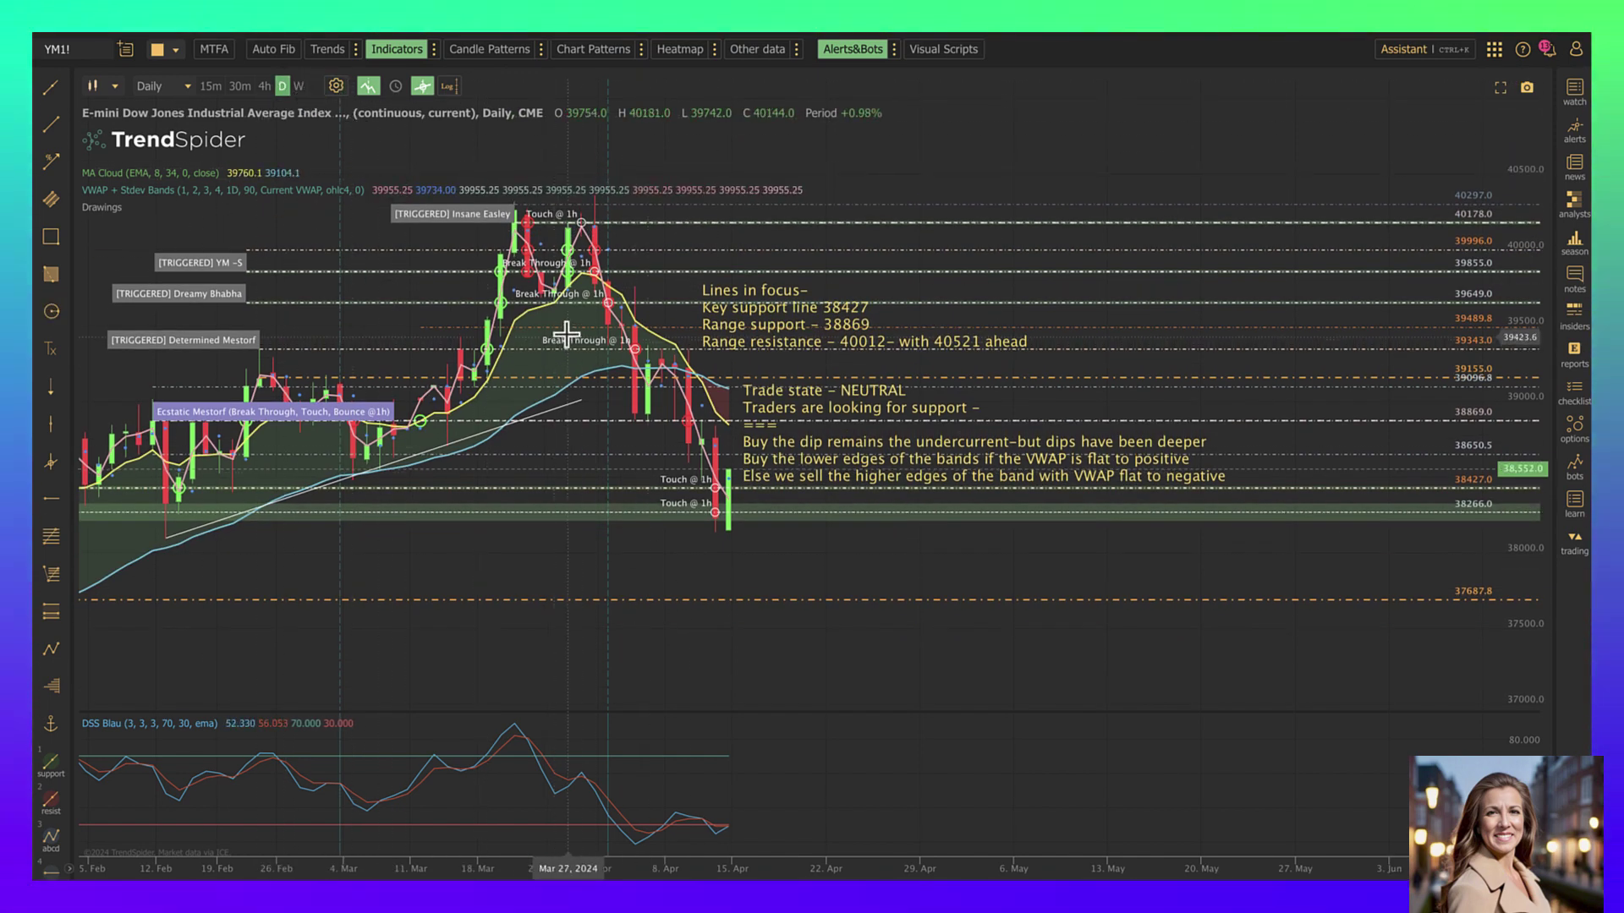
{"action": "right_click", "coordinate": [634, 376]}
{"action": "left_click", "coordinate": [246, 552]}
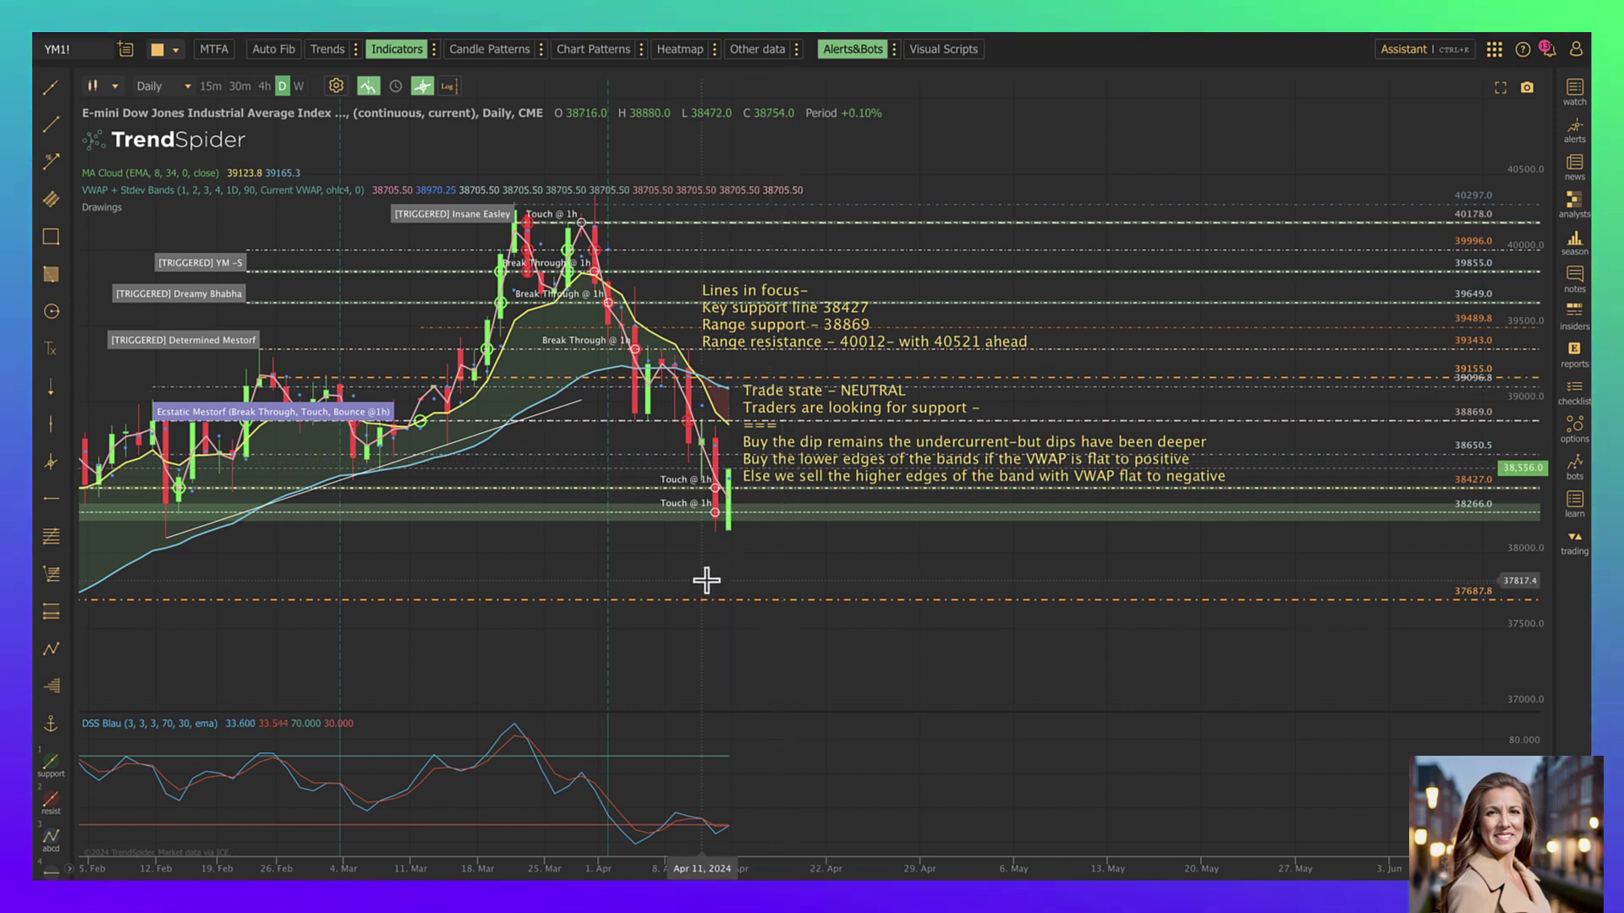
Remove the triggered alert from the 38266 ray on the Dow chart.
{"action": "right_click", "coordinate": [779, 513]}
{"action": "left_click", "coordinate": [816, 579]}
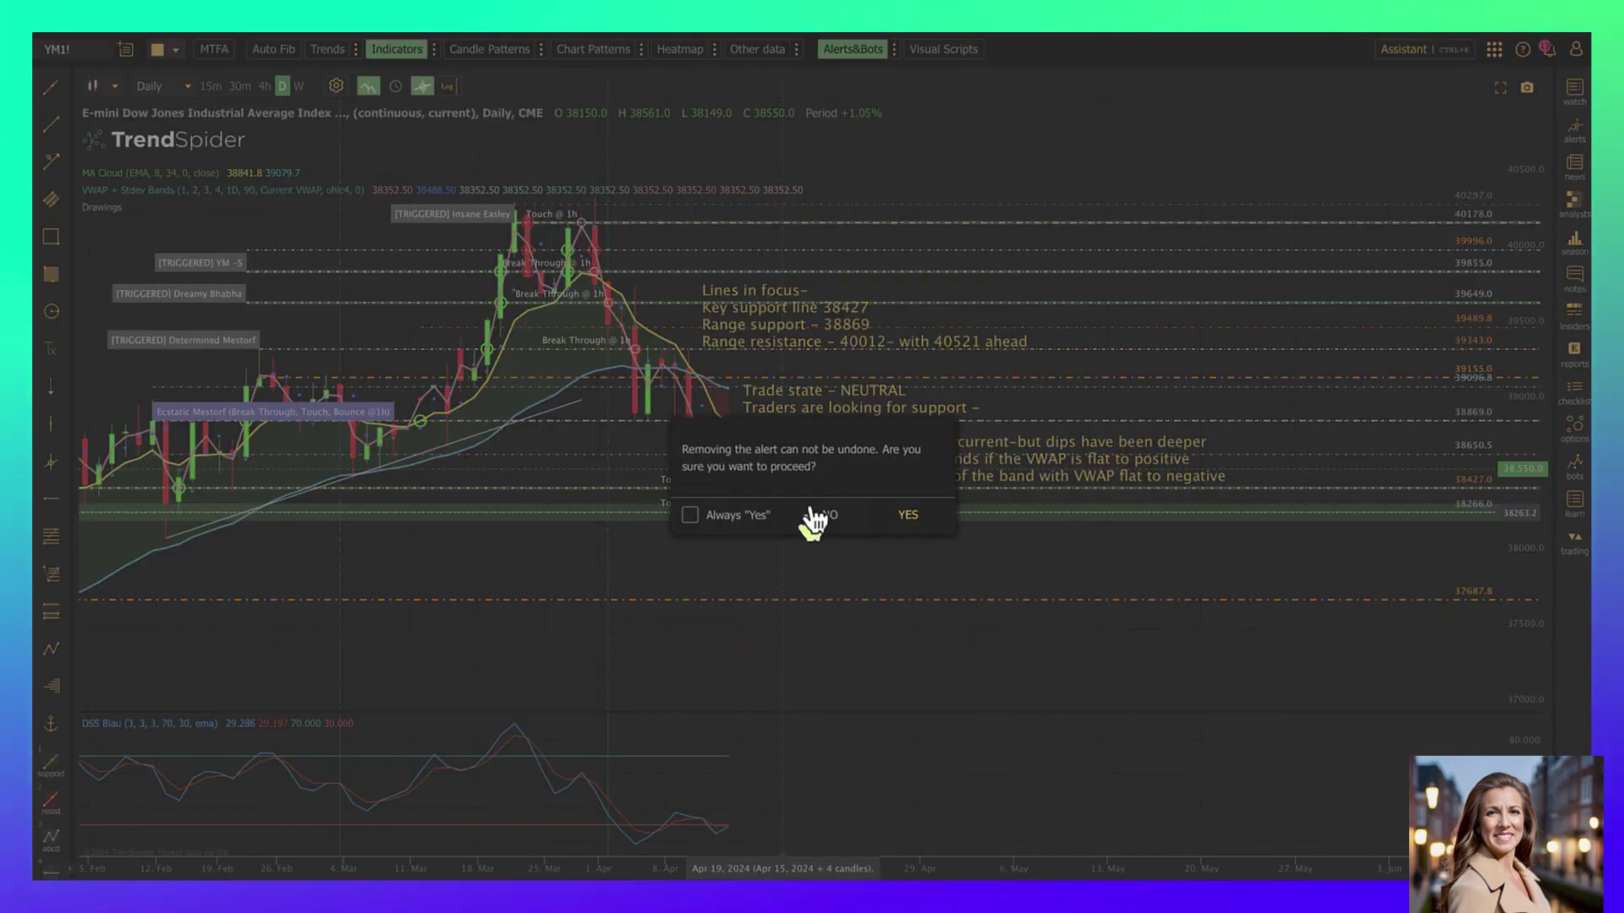
{"action": "left_click", "coordinate": [910, 518]}
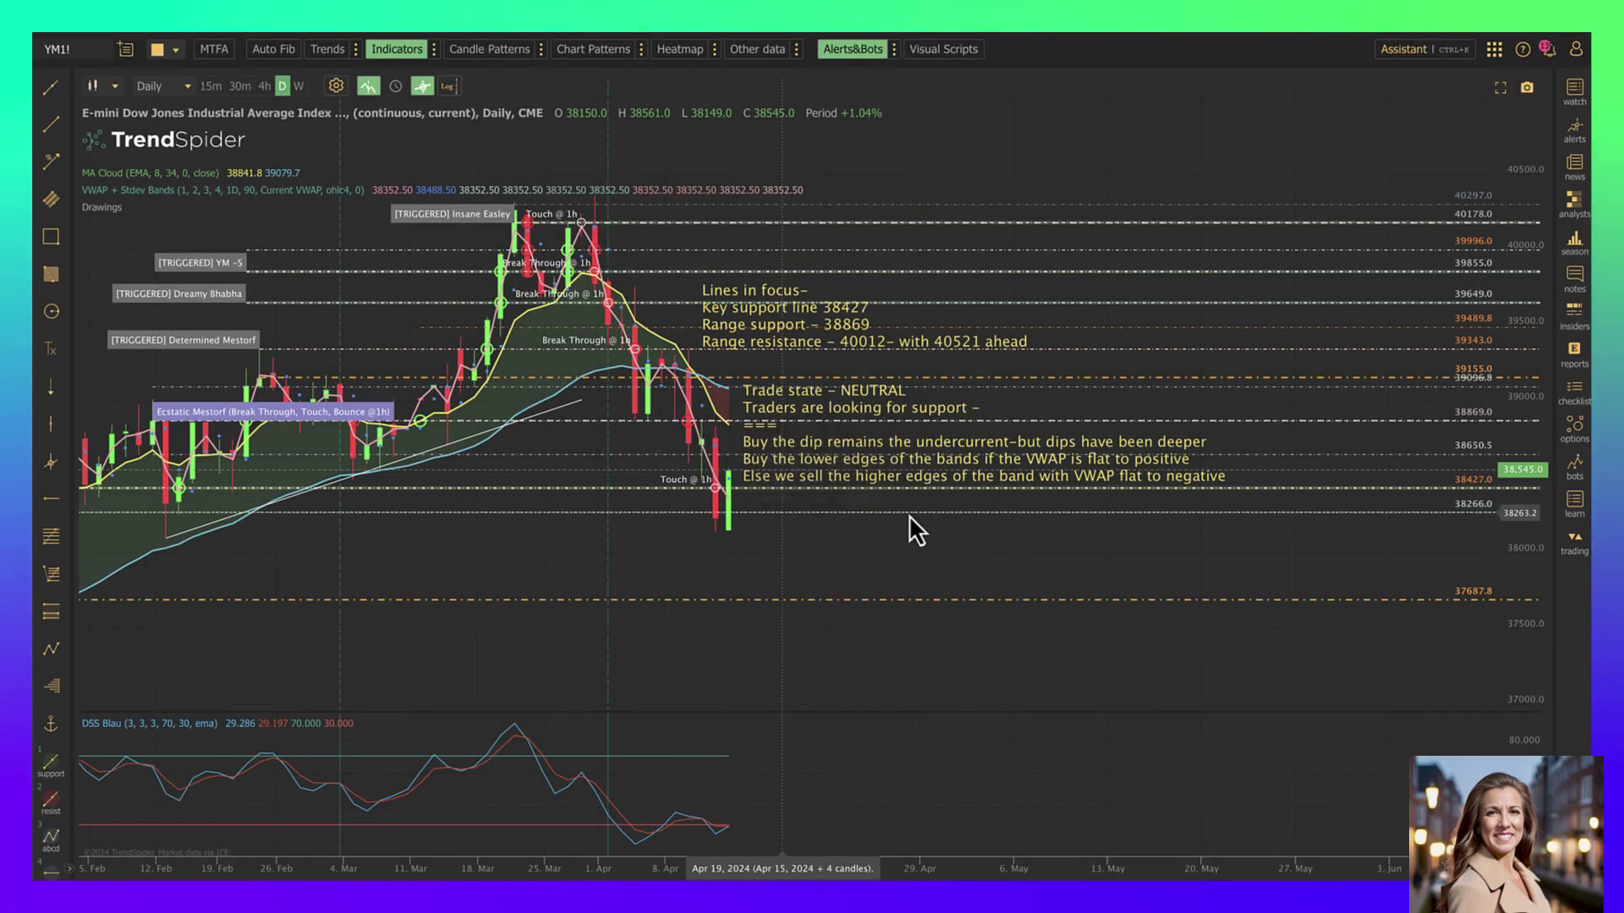
Replace the ray and the horizontal line at 38266 with a single horizontal line at the recent low, about 38132.
{"action": "right_click", "coordinate": [816, 512]}
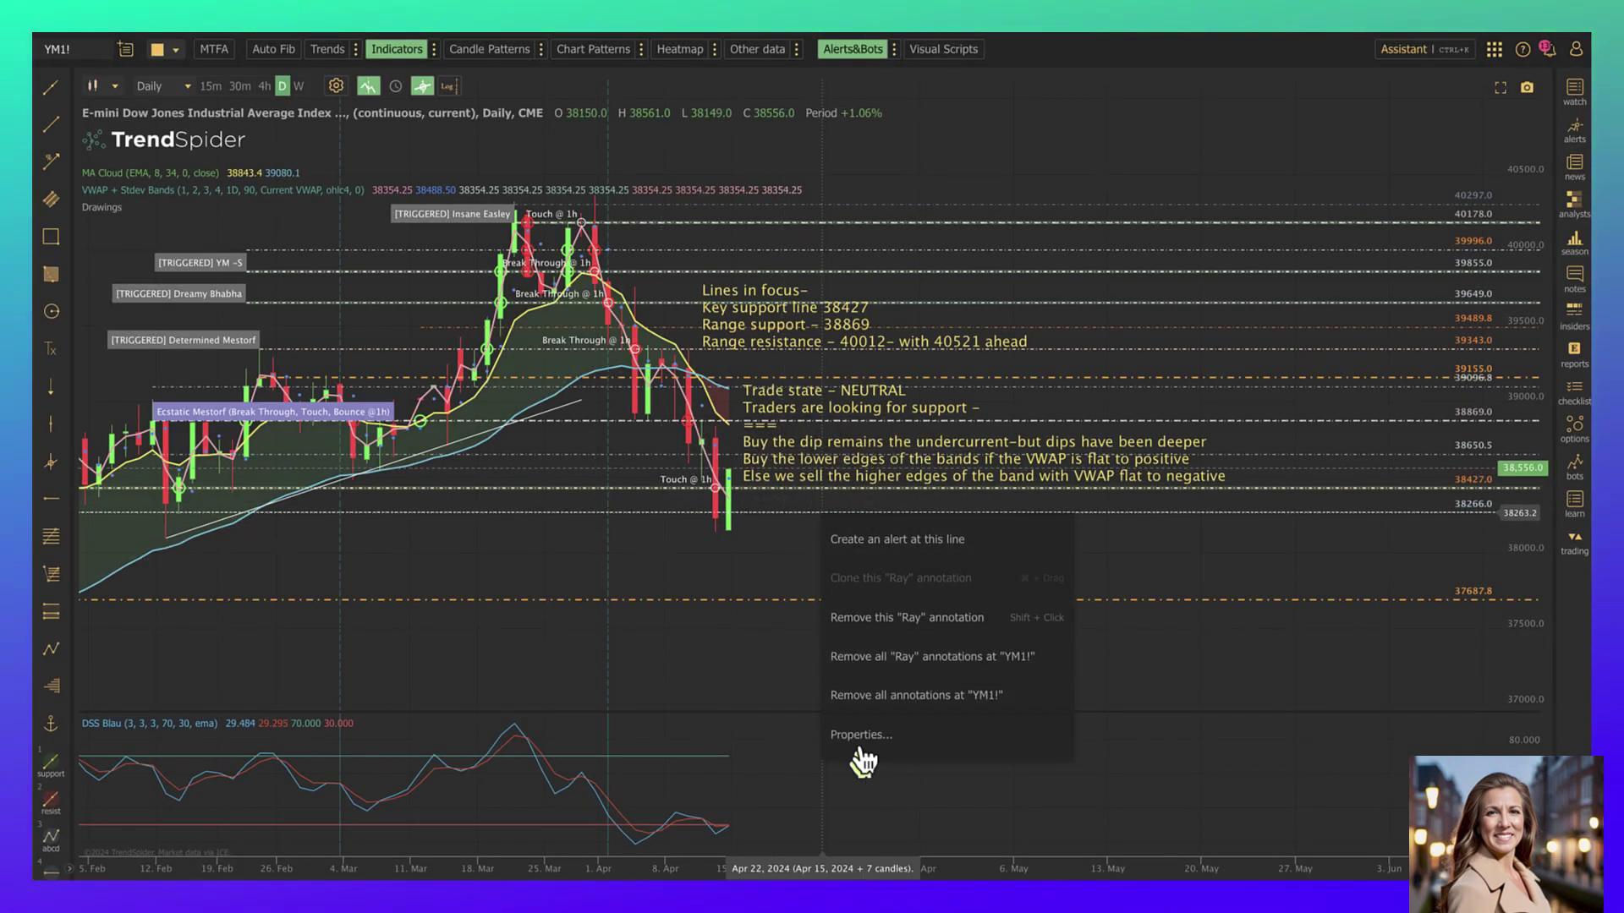
{"action": "left_click", "coordinate": [904, 620]}
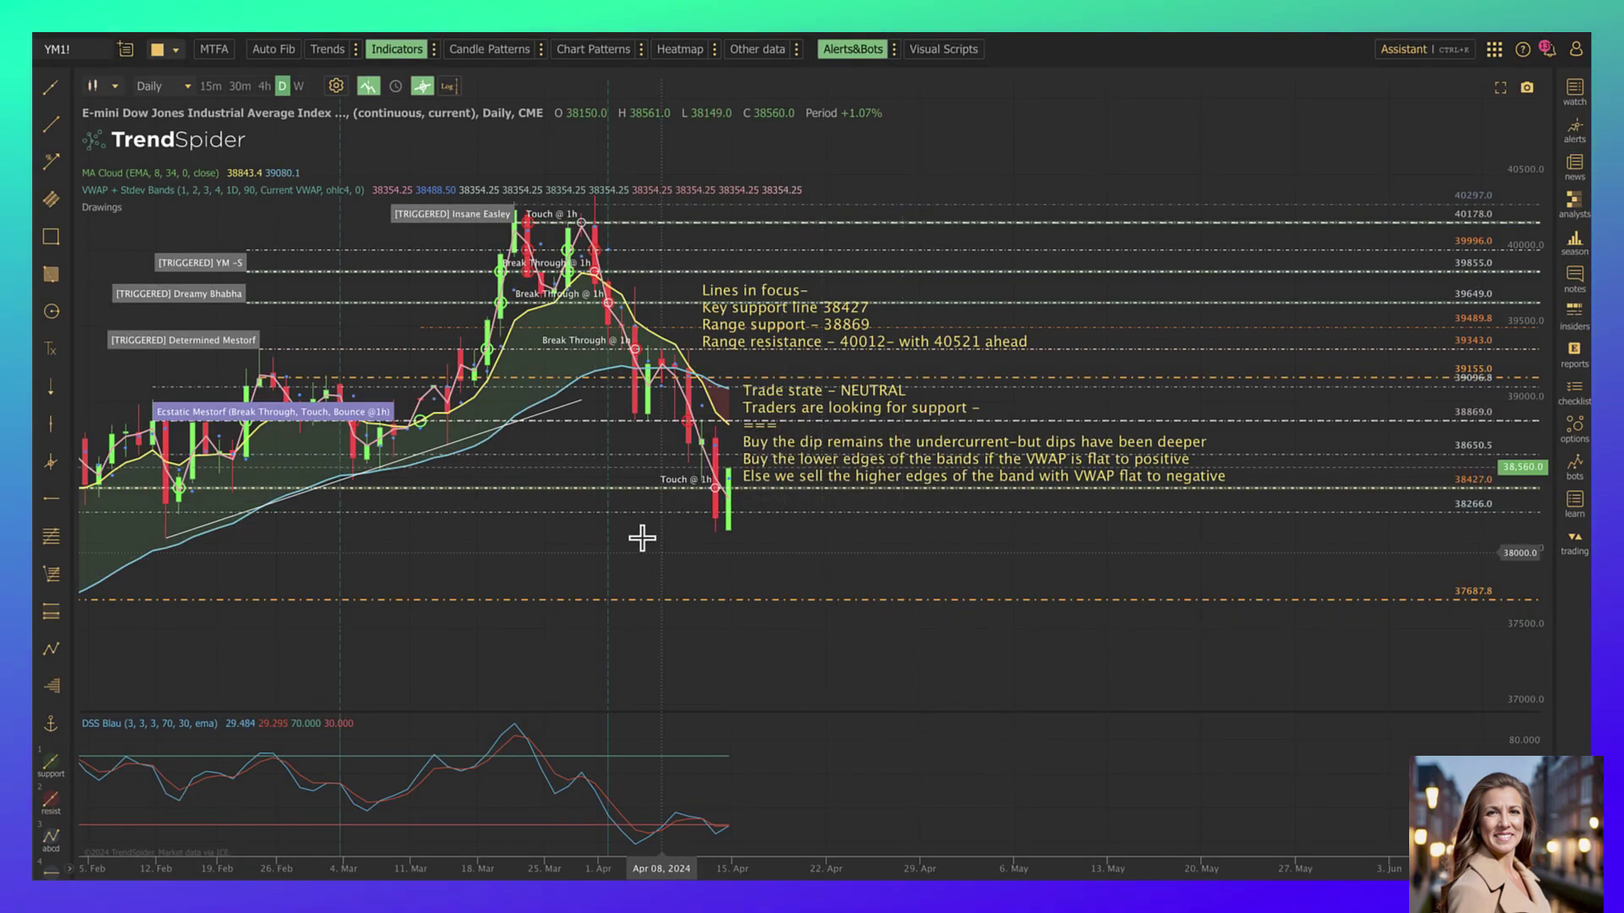
{"action": "right_click", "coordinate": [795, 512]}
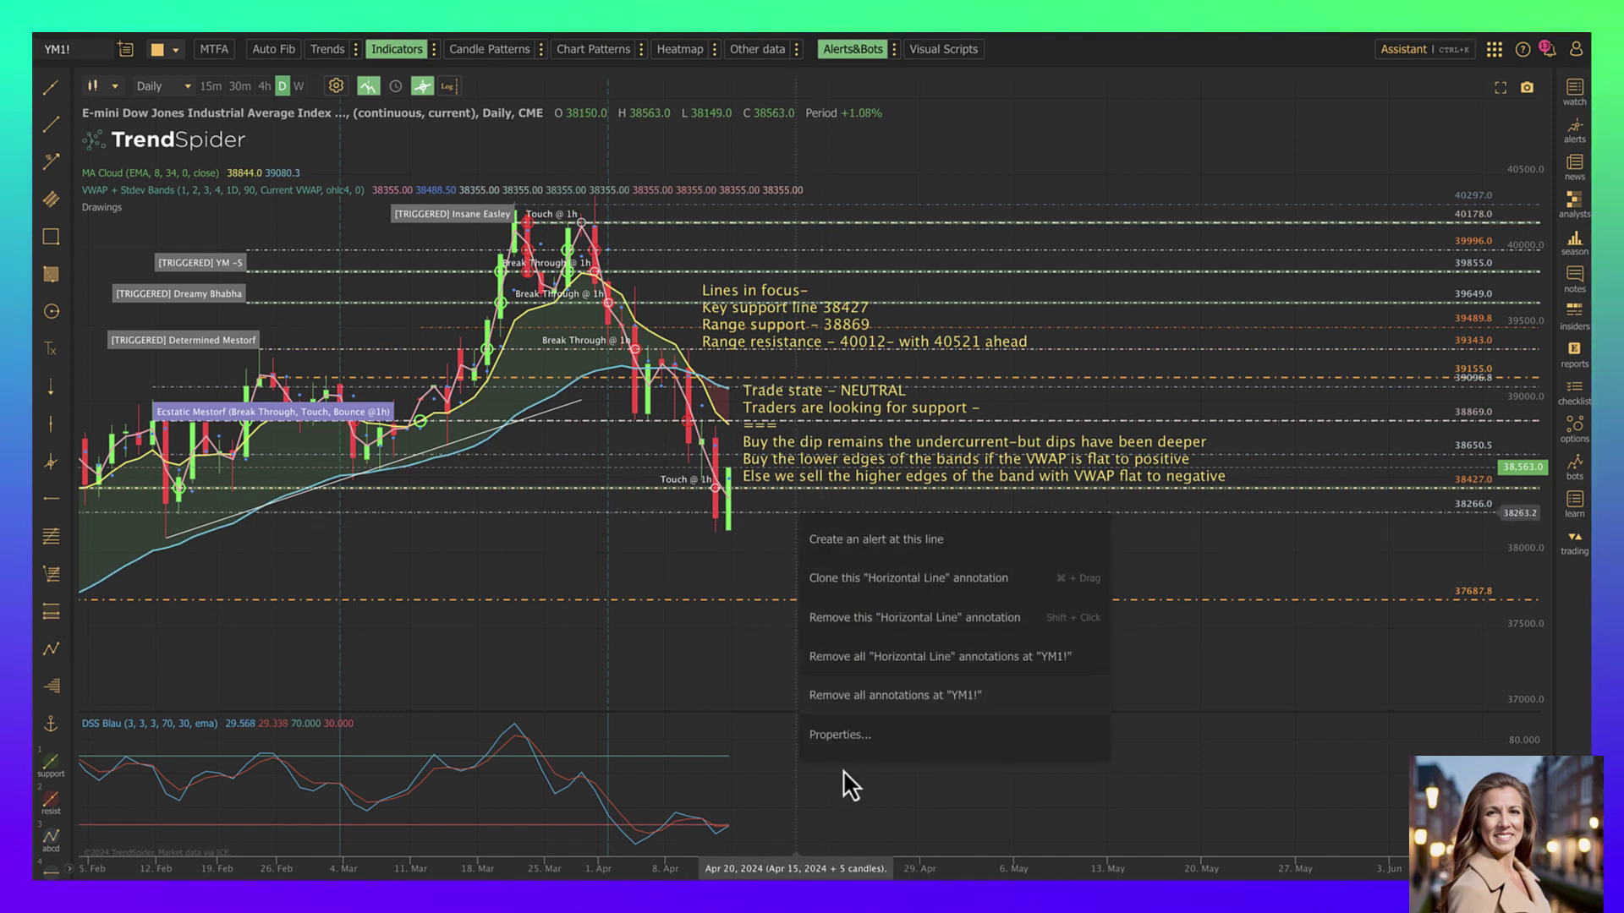
{"action": "left_click", "coordinate": [888, 624]}
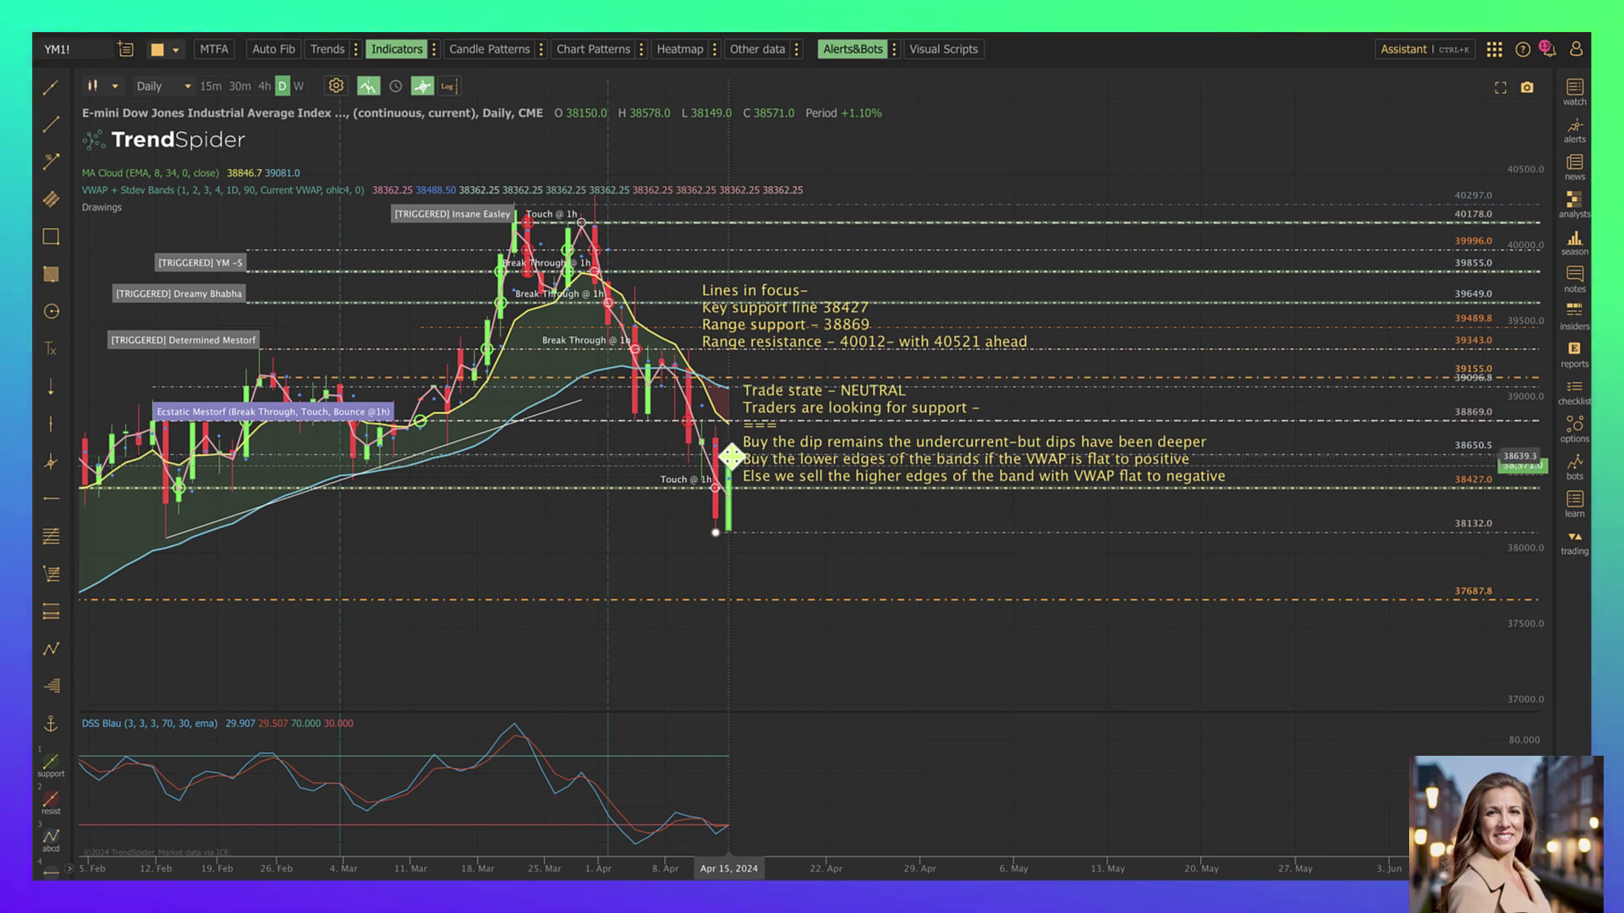
Raise the 38650.5 horizontal line to about 38720 and create an alert on it with Break Through, Touch and Bounce triggers within ±$33.9.
{"action": "right_click", "coordinate": [734, 443]}
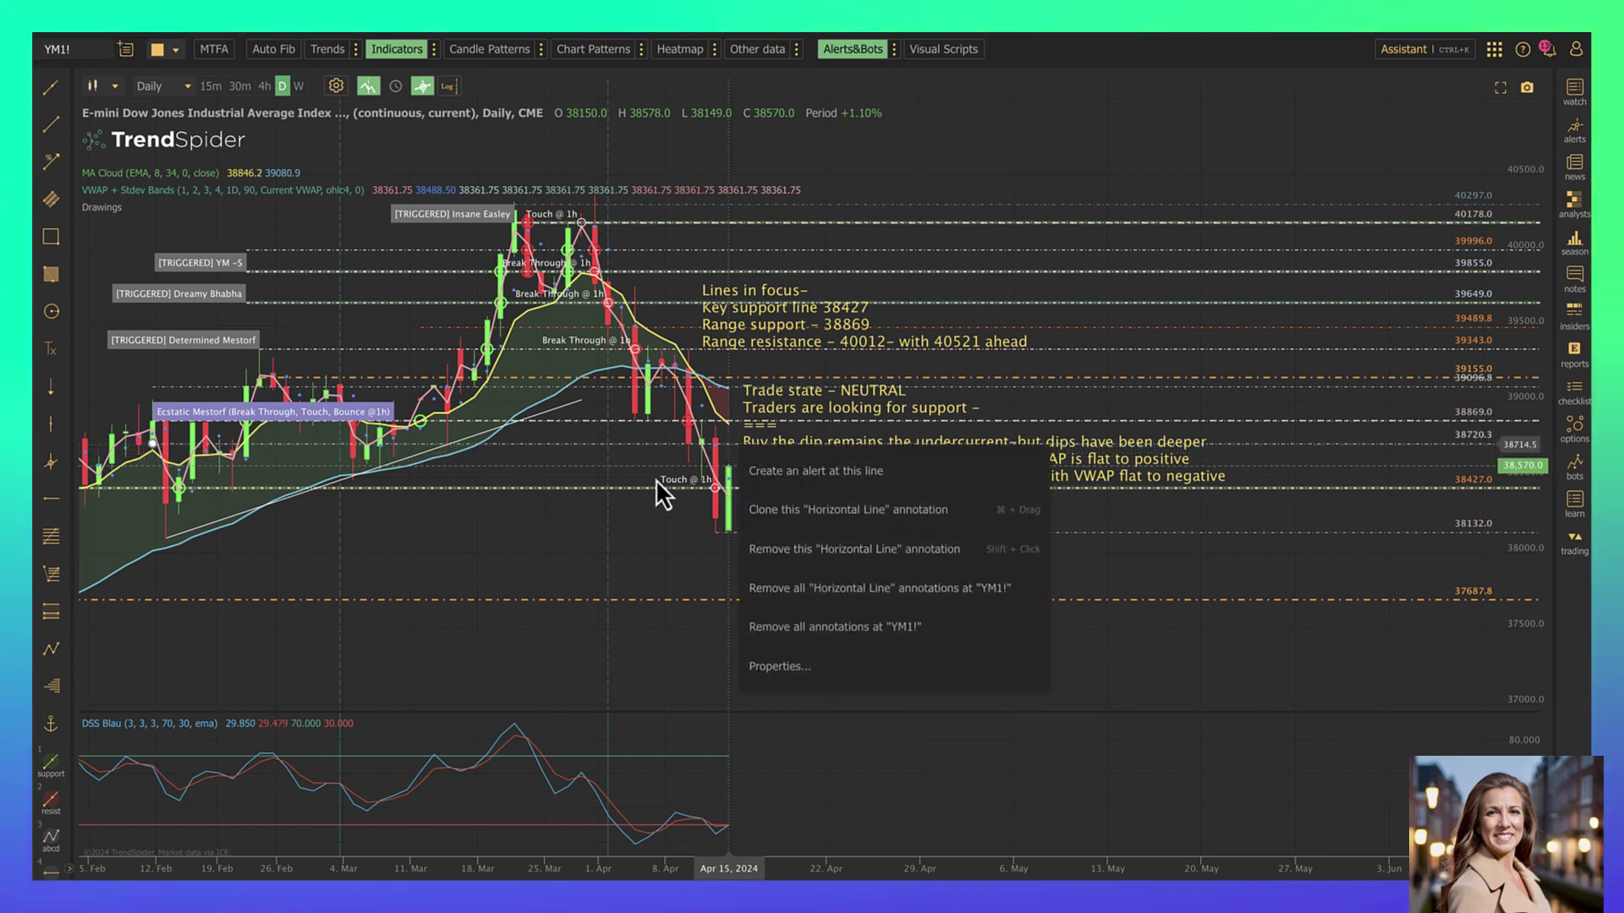
{"action": "left_click", "coordinate": [791, 474]}
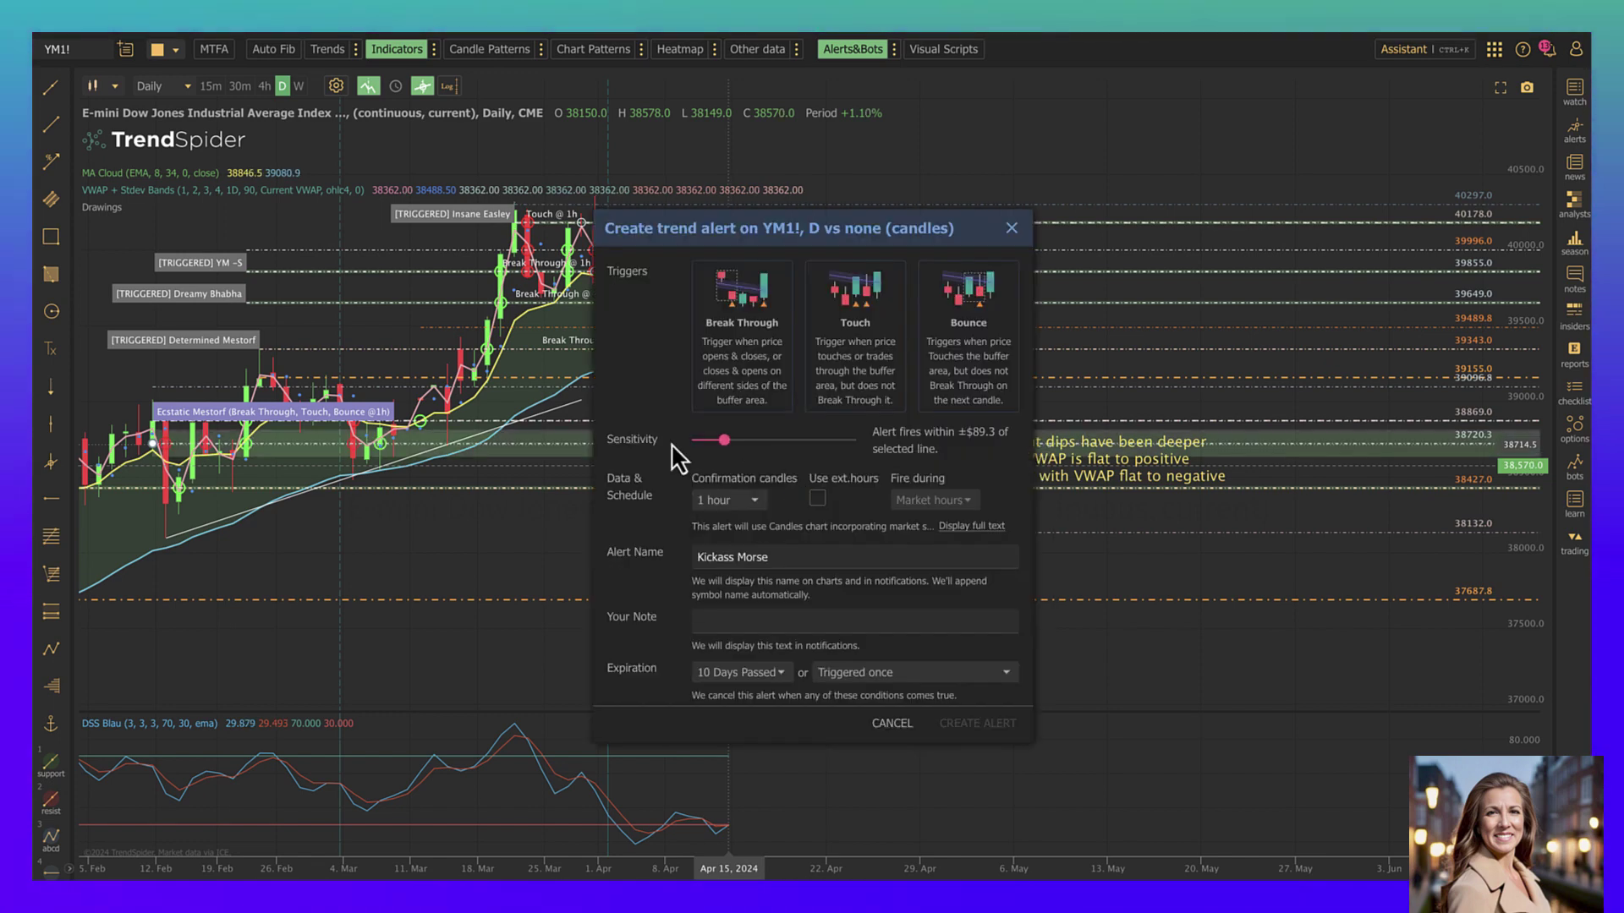
{"action": "left_click_drag", "start_coordinate": [713, 446], "coordinate": [704, 440]}
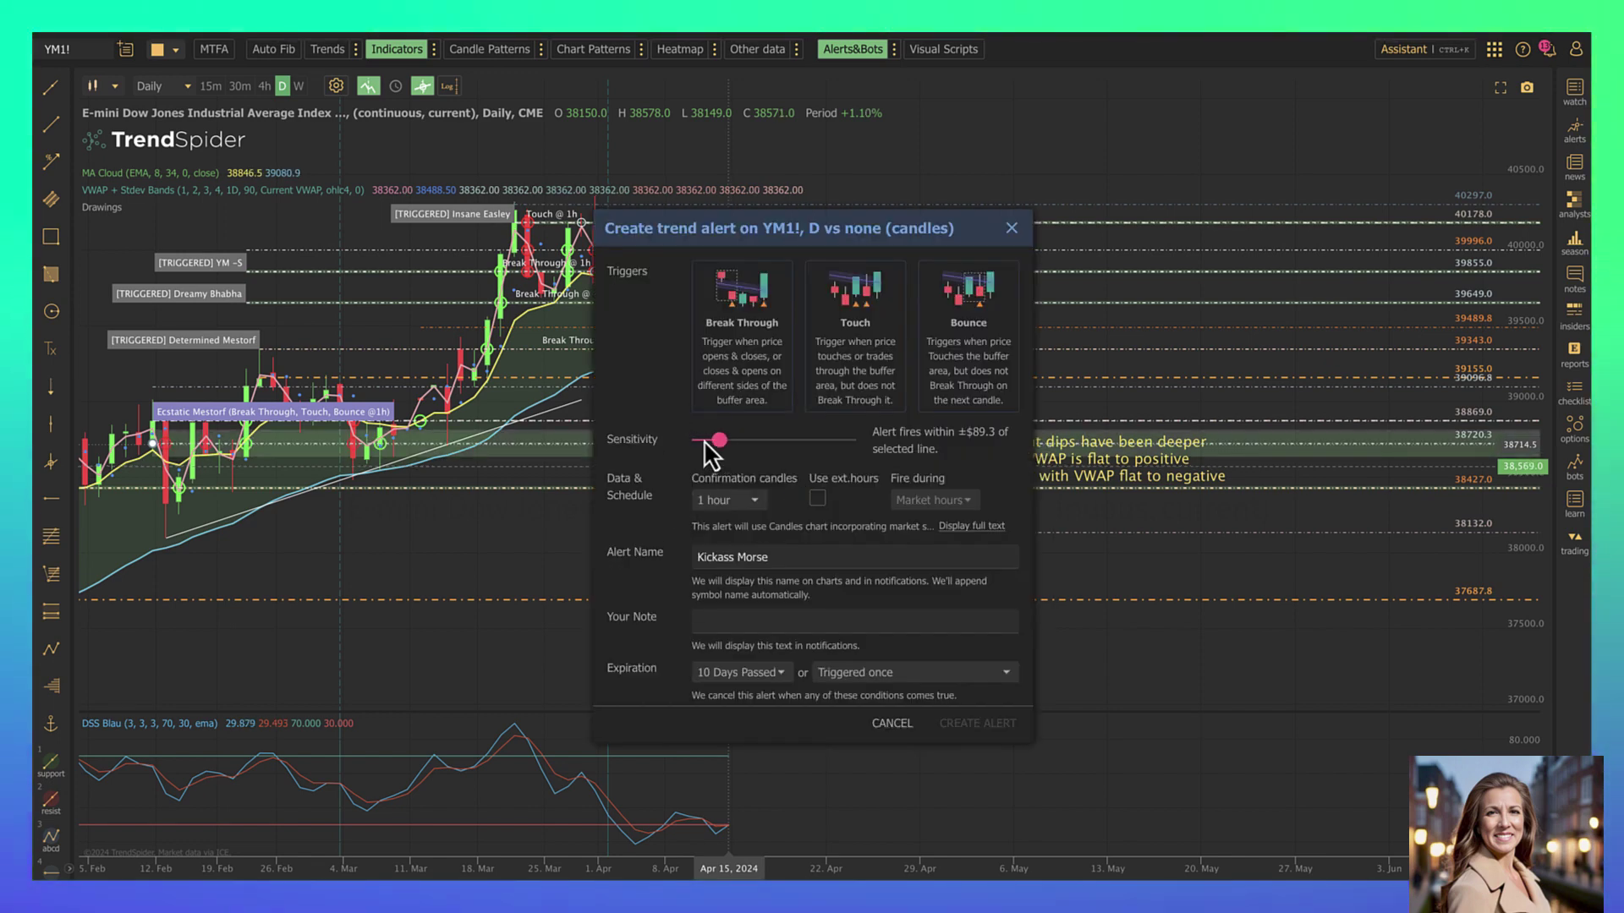
{"action": "left_click", "coordinate": [736, 362]}
{"action": "left_click", "coordinate": [863, 368]}
{"action": "left_click", "coordinate": [1009, 376]}
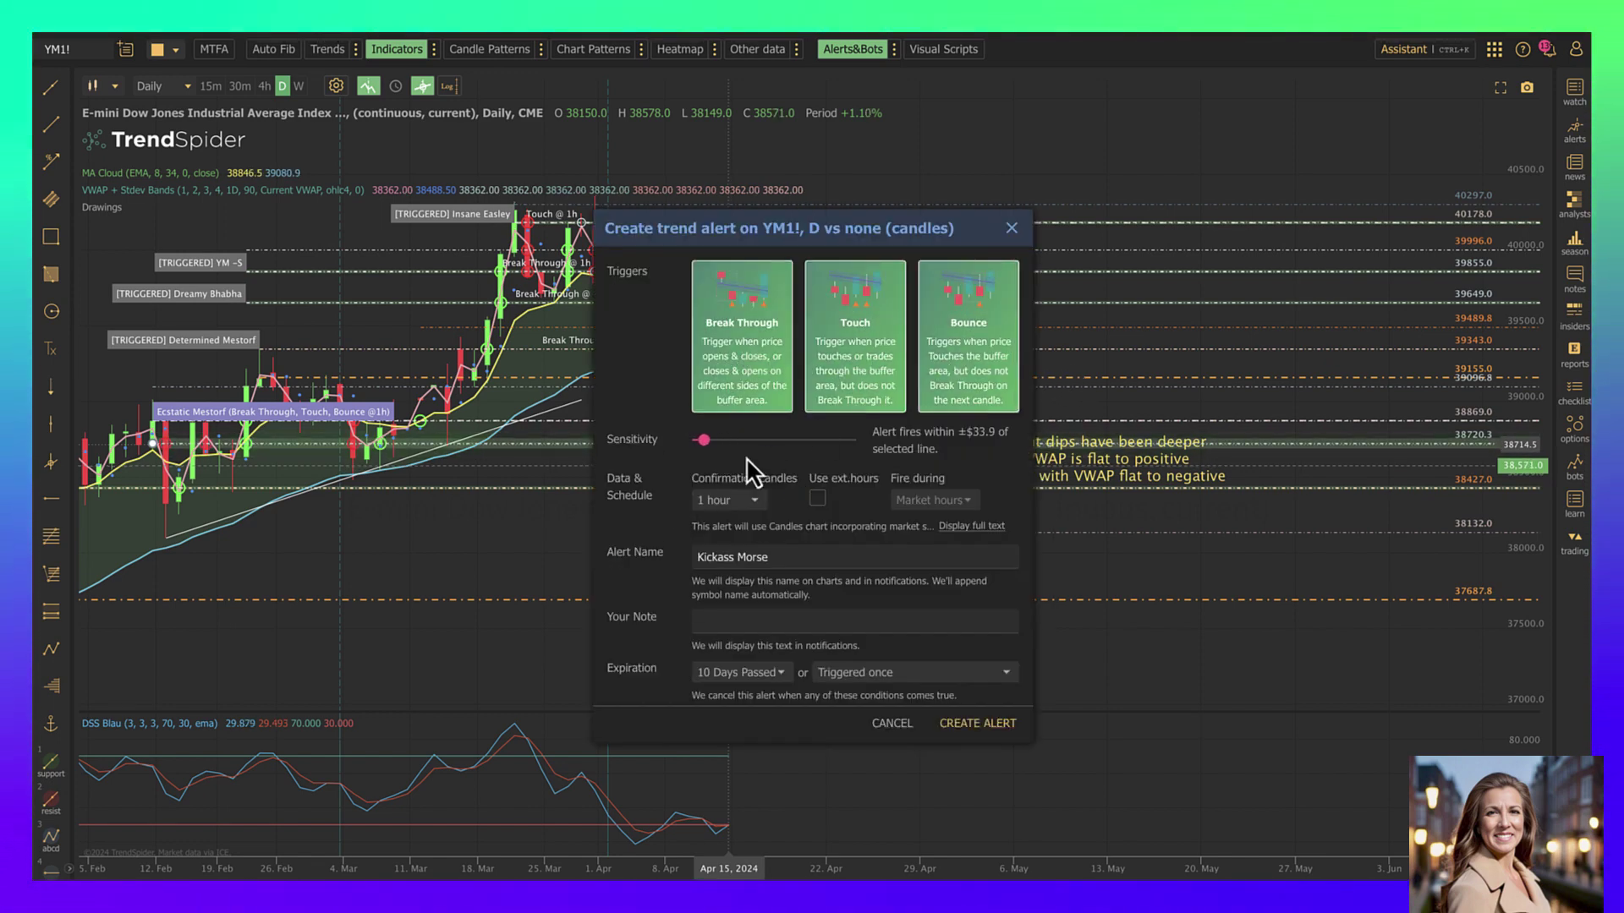
{"action": "left_click", "coordinate": [981, 723]}
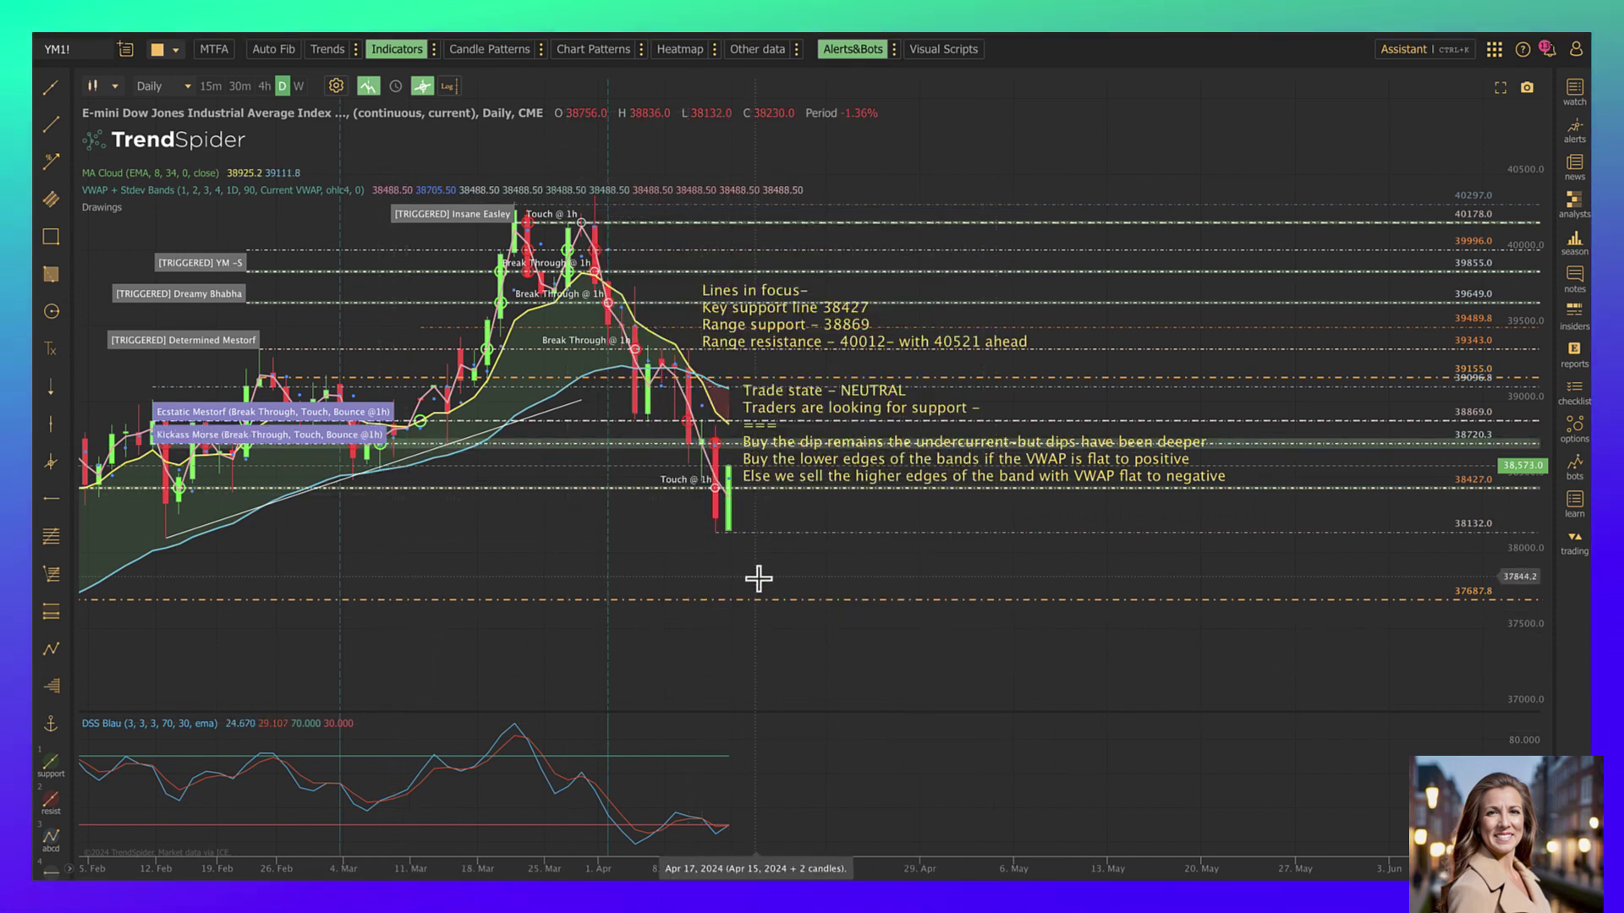
Load the continuous E-mini Russell 2000 Index Futures chart, RTY1!
{"action": "left_click_drag", "start_coordinate": [550, 864], "coordinate": [778, 852]}
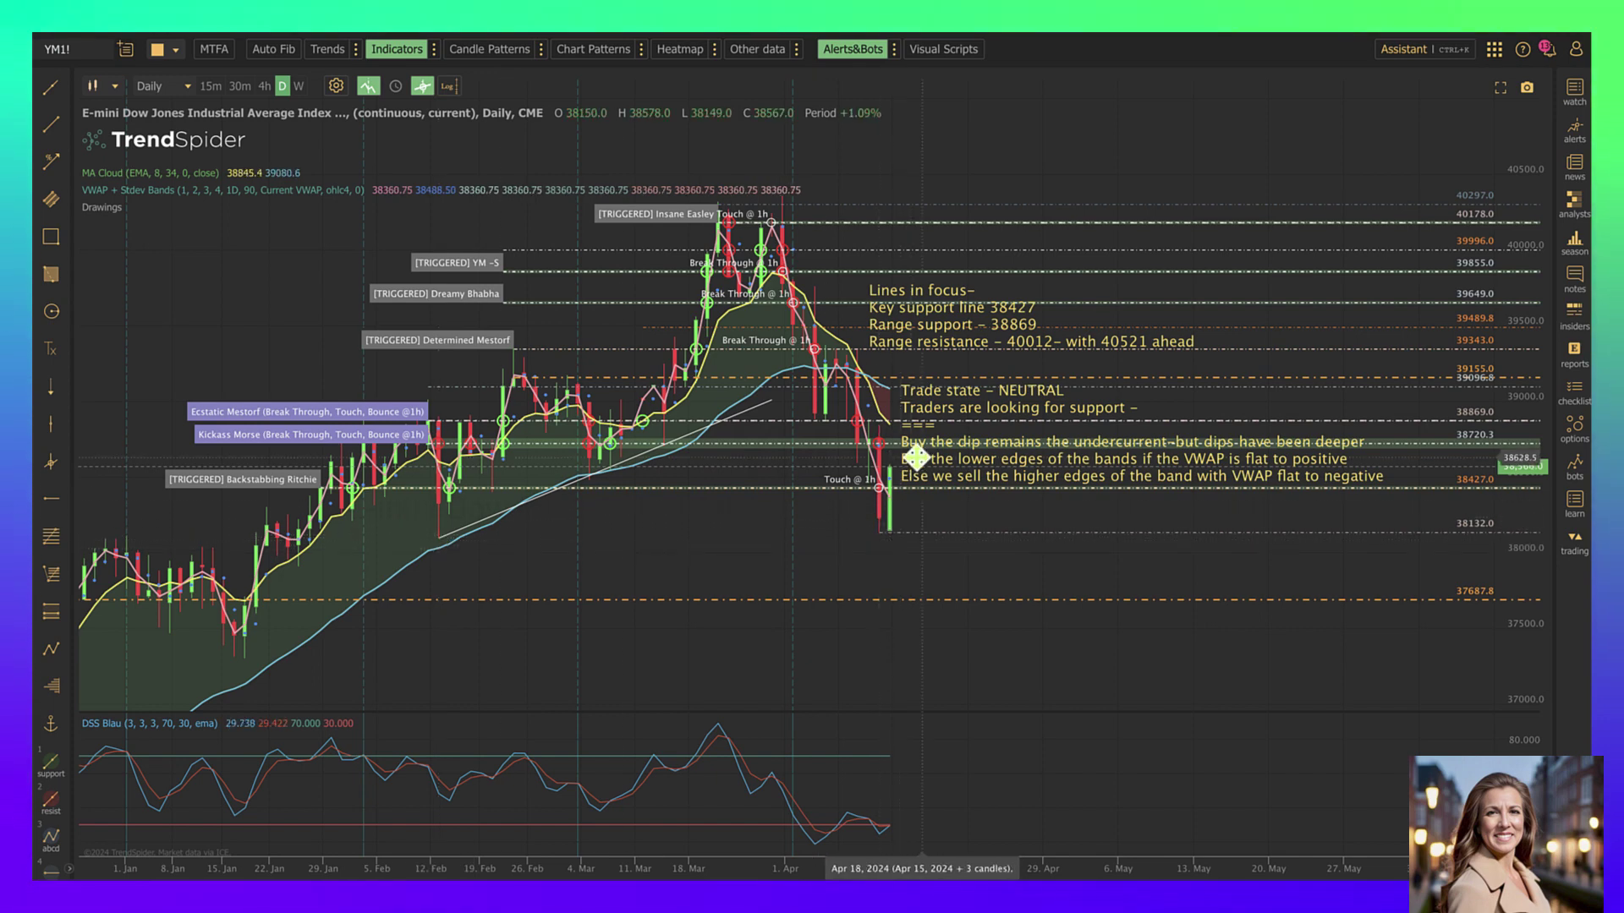
{"action": "left_click", "coordinate": [85, 47]}
{"action": "left_click", "coordinate": [87, 47]}
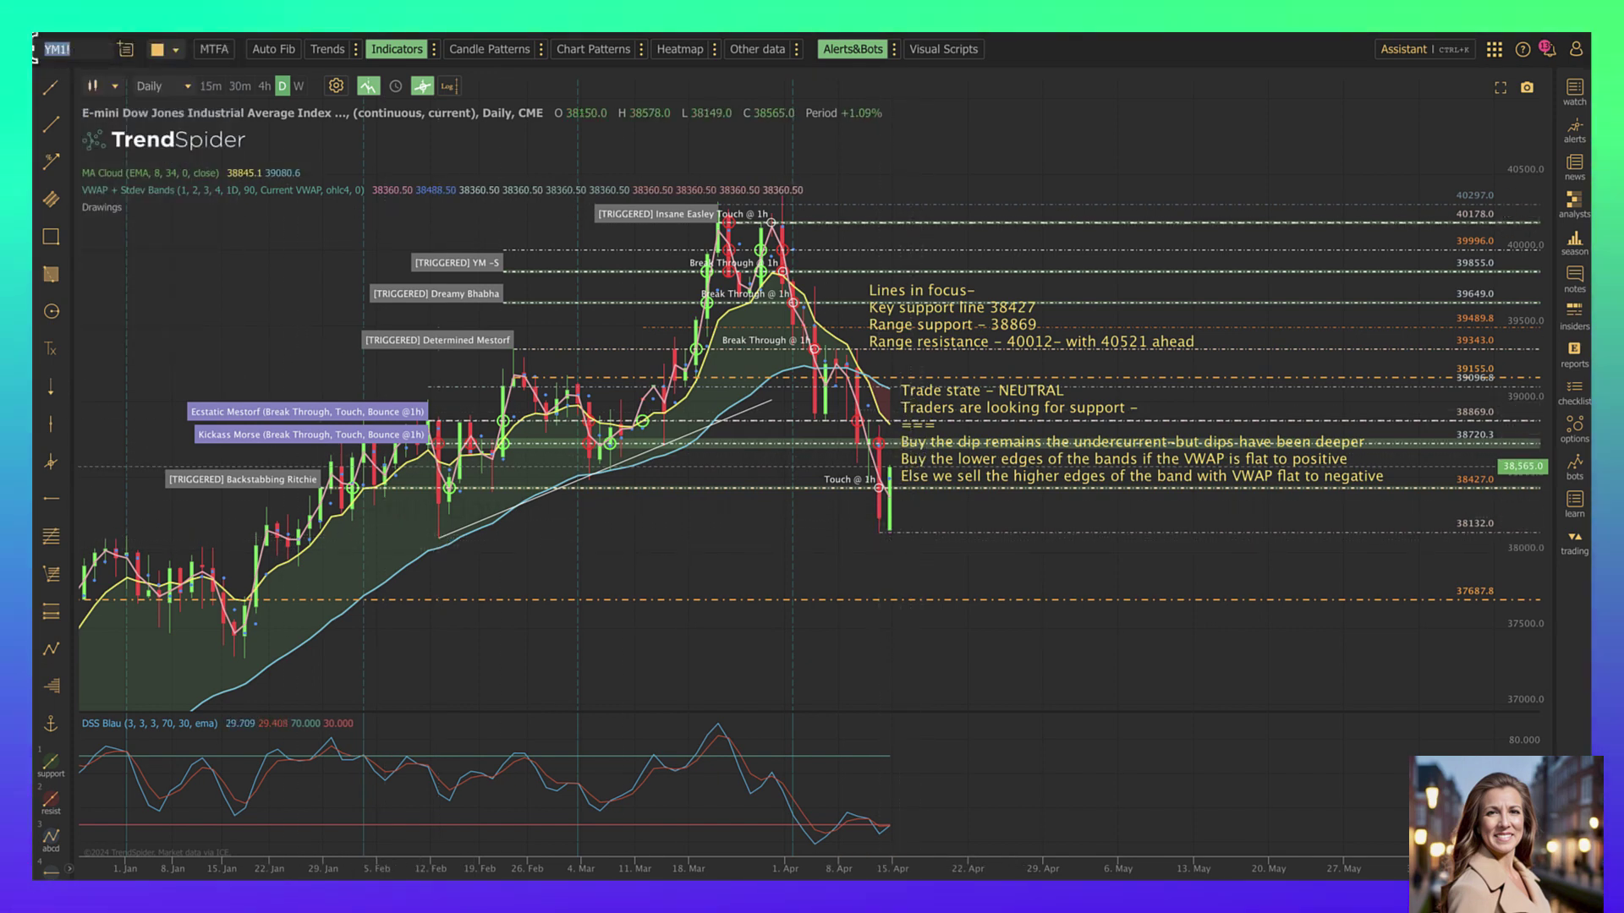
{"action": "type", "text": "RTYU"}
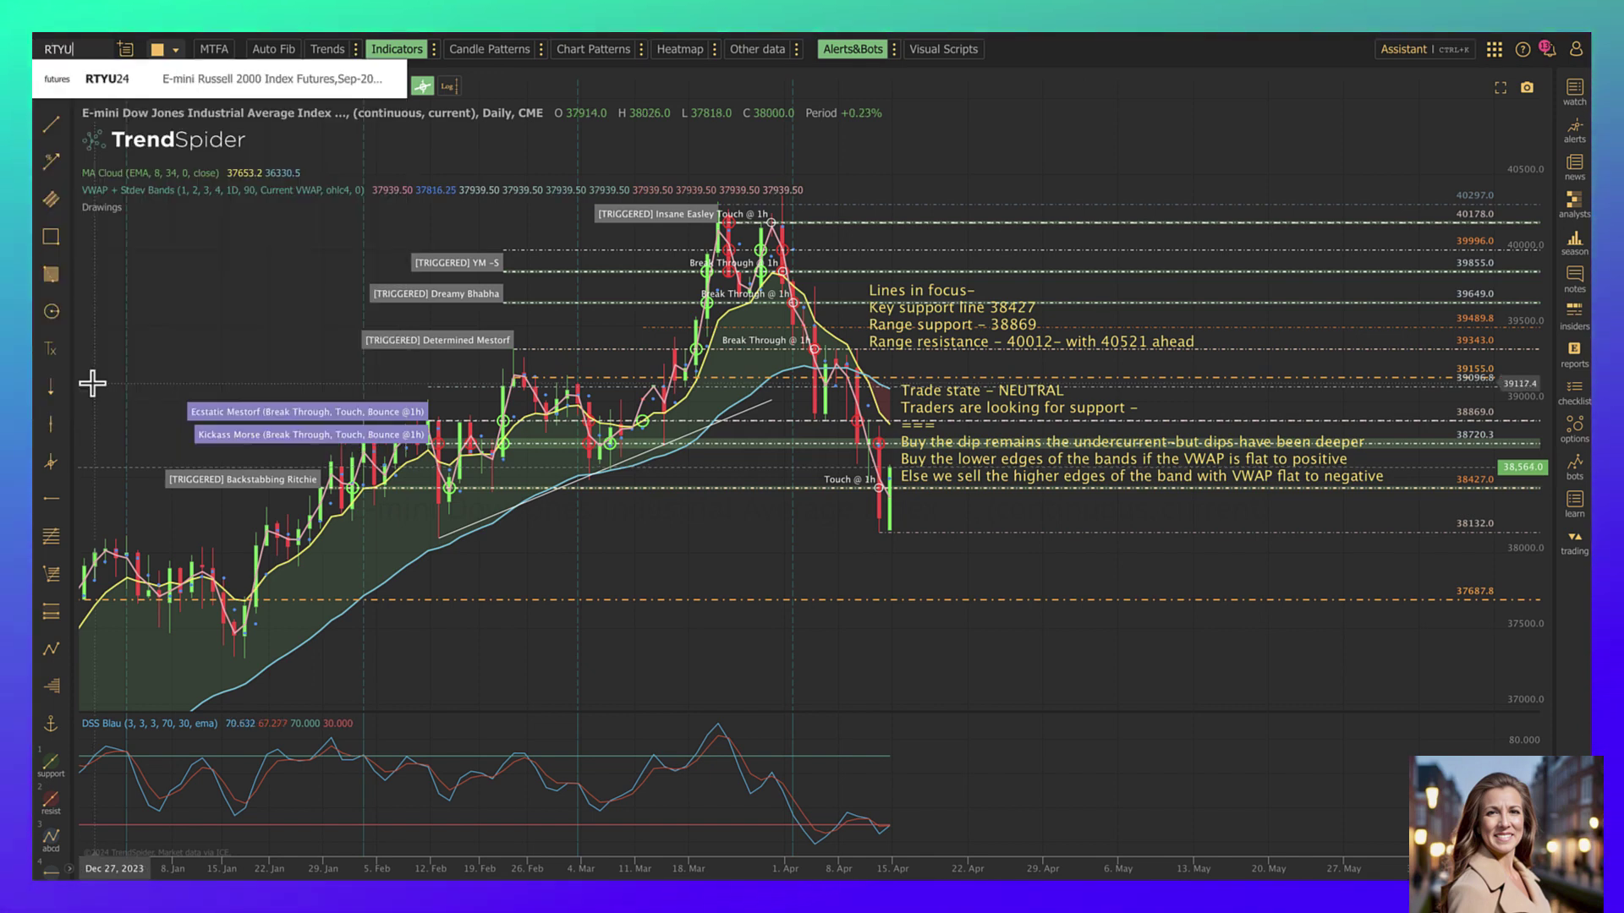
{"action": "key", "text": "BackSpace"}
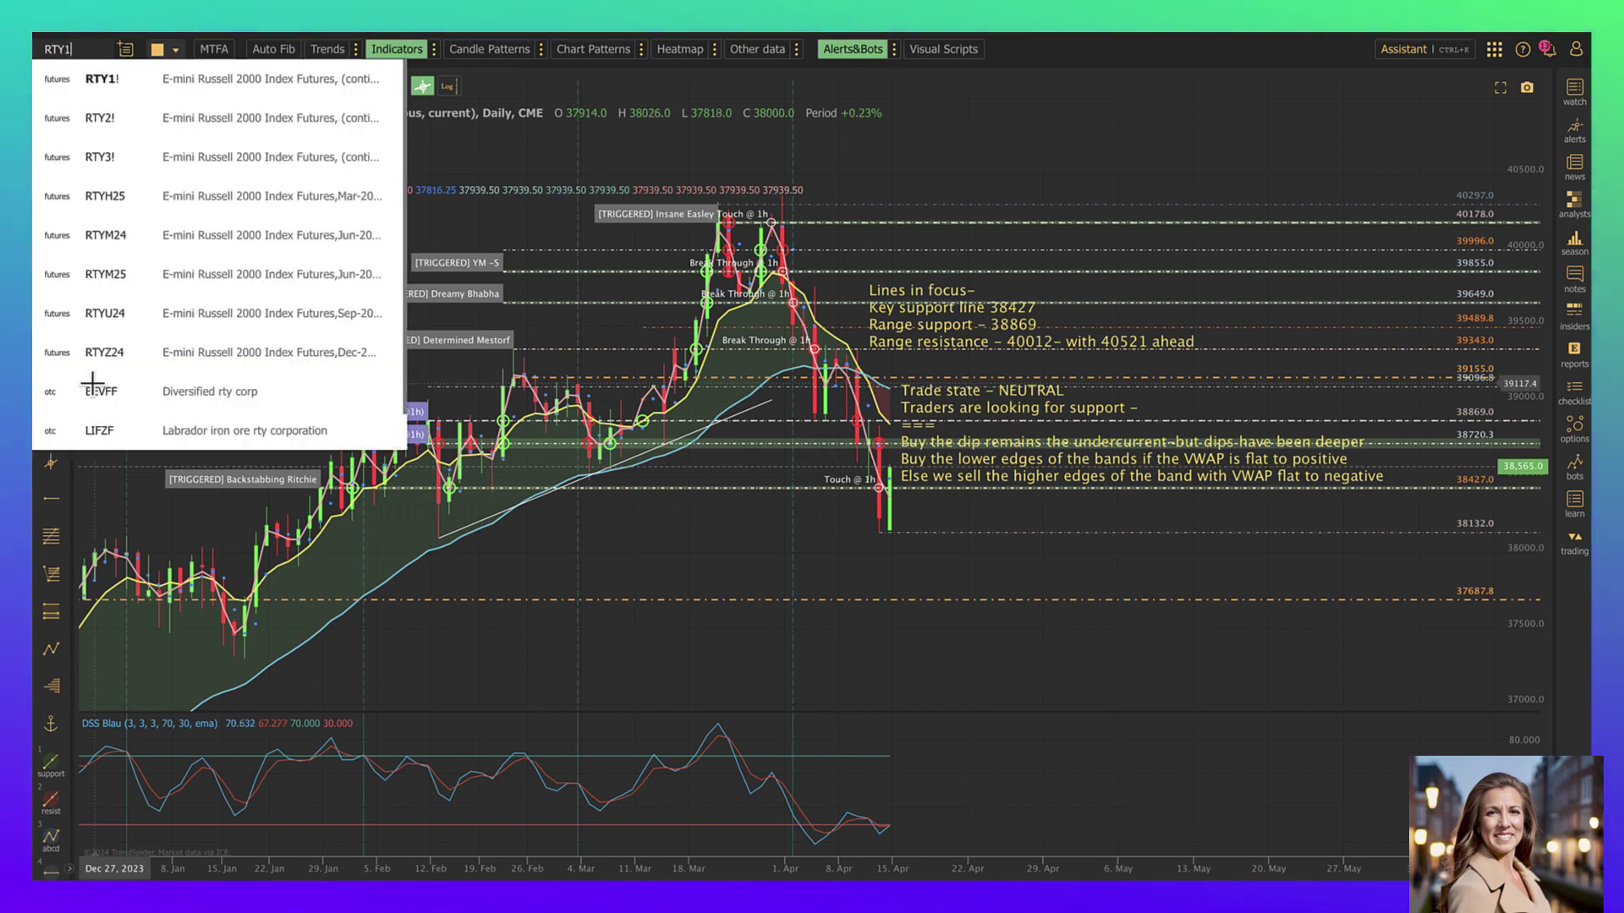
{"action": "type", "text": "1"}
{"action": "key", "text": "Return"}
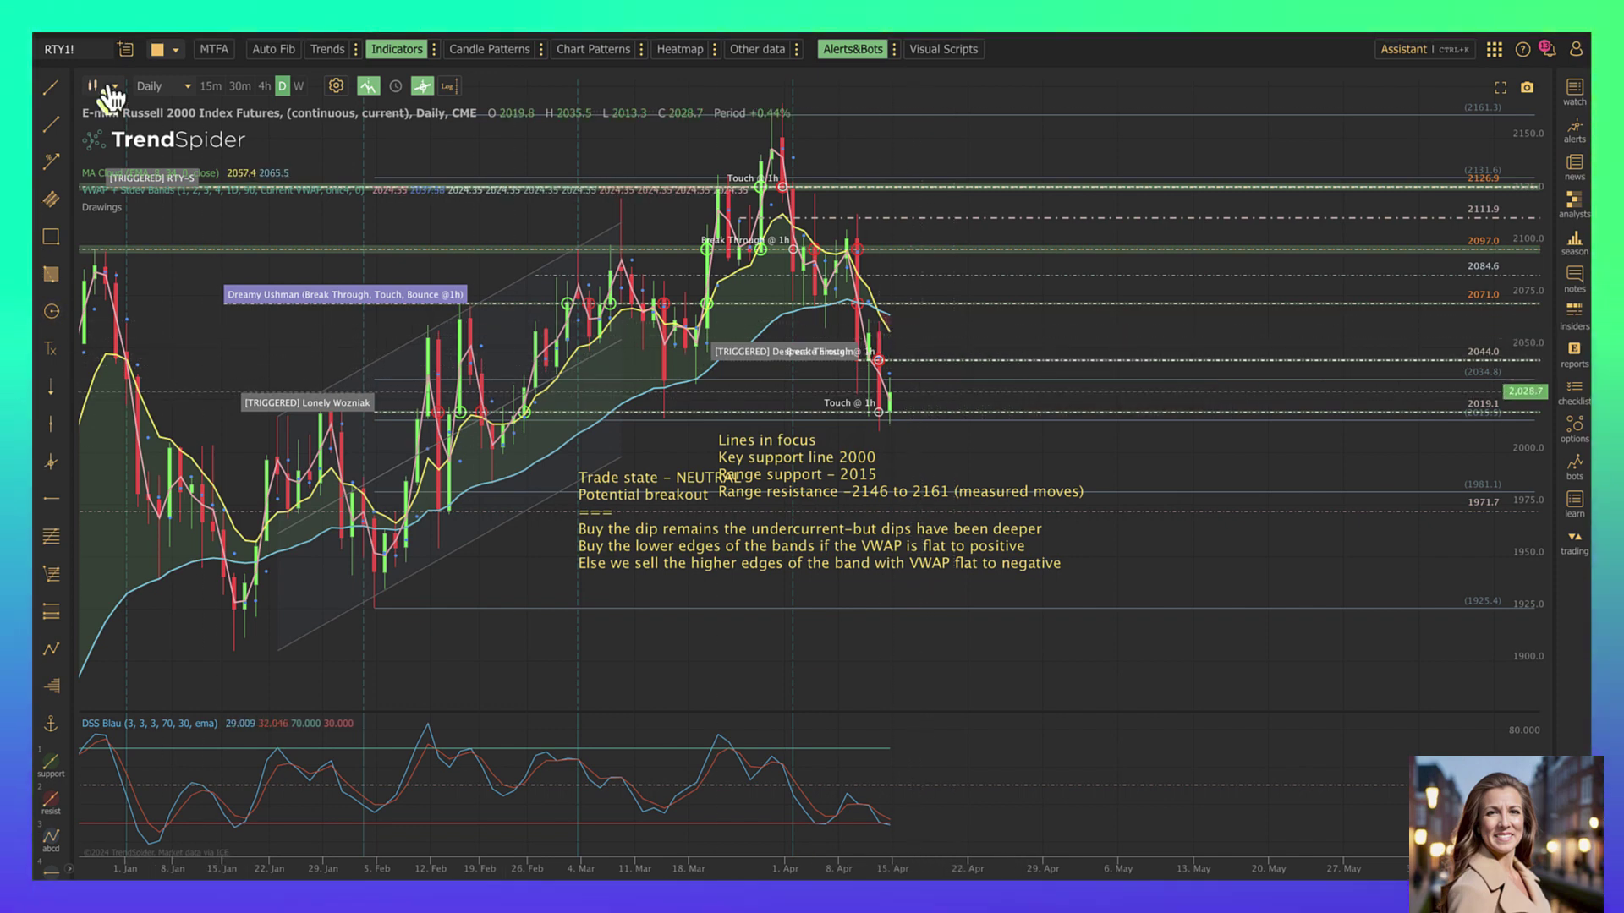
Draw a horizontal line at about 2057 starting from the Apr 11 candle on the Russell chart.
{"action": "left_click", "coordinate": [50, 501]}
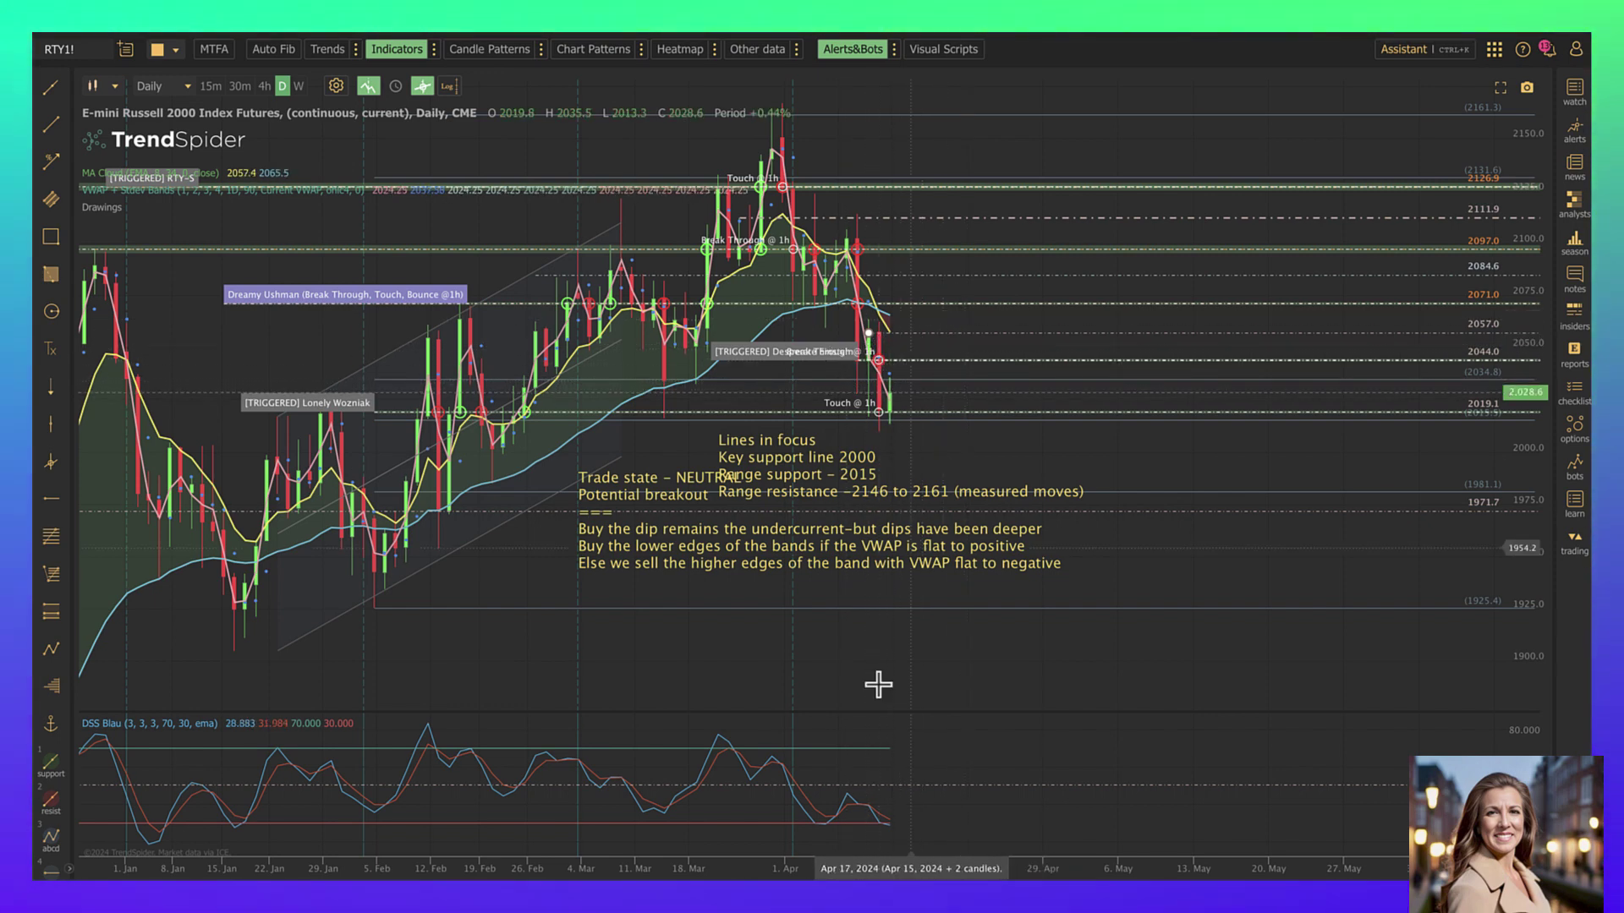
{"action": "left_click_drag", "start_coordinate": [773, 871], "coordinate": [719, 868]}
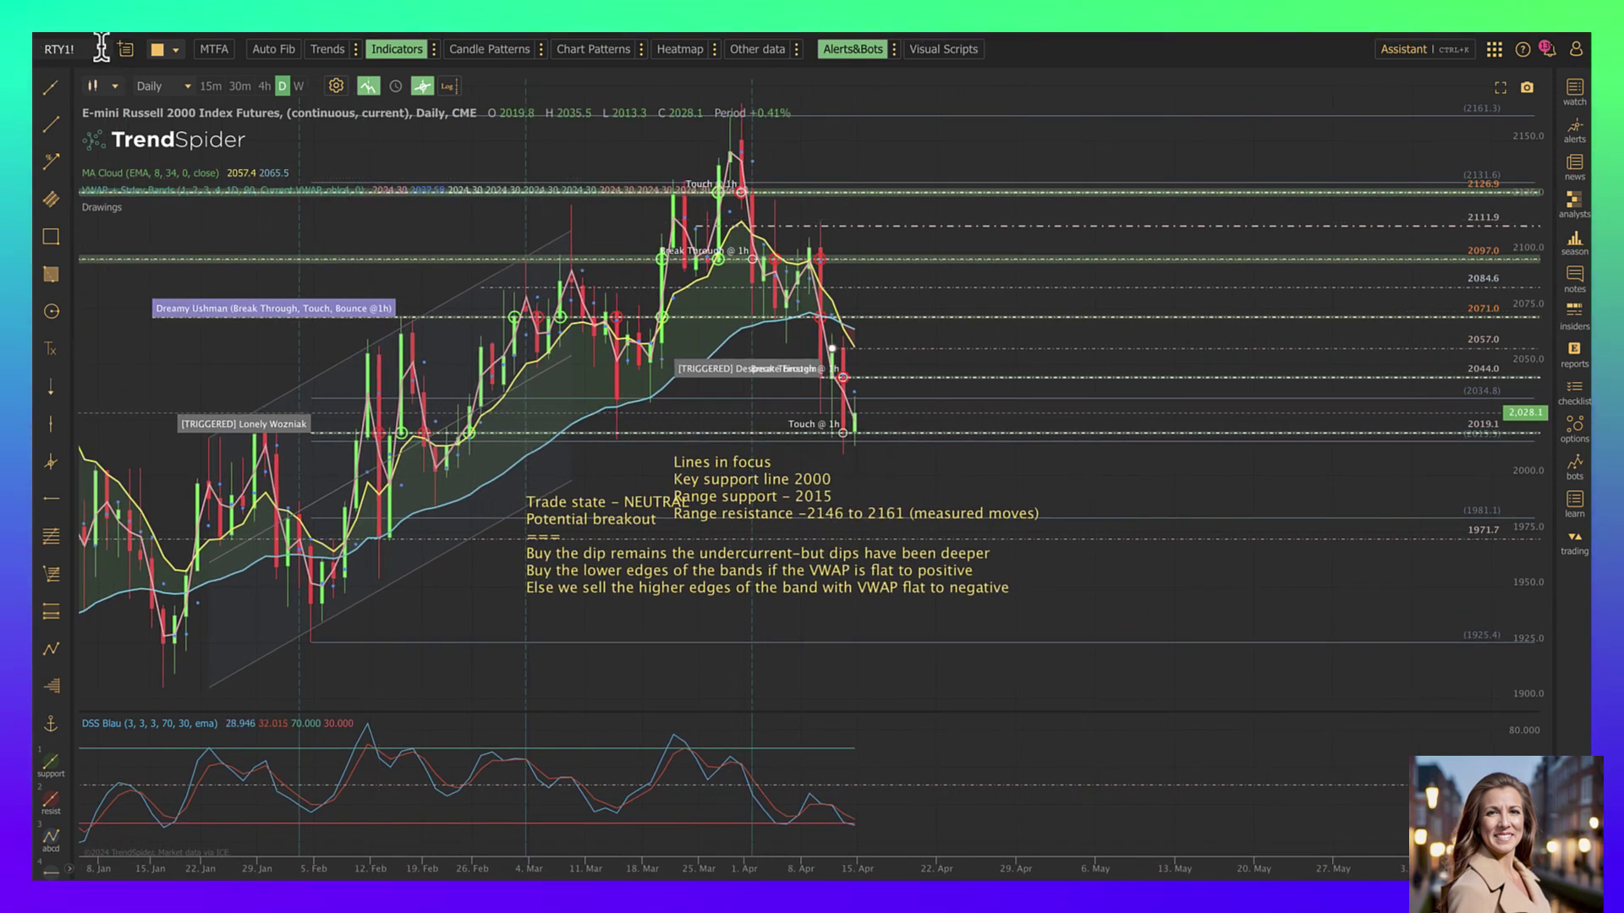
Load the SPDR S&P 500 chart, SPY, and stretch its price scale around the recent candles.
{"action": "type", "text": "SPY"}
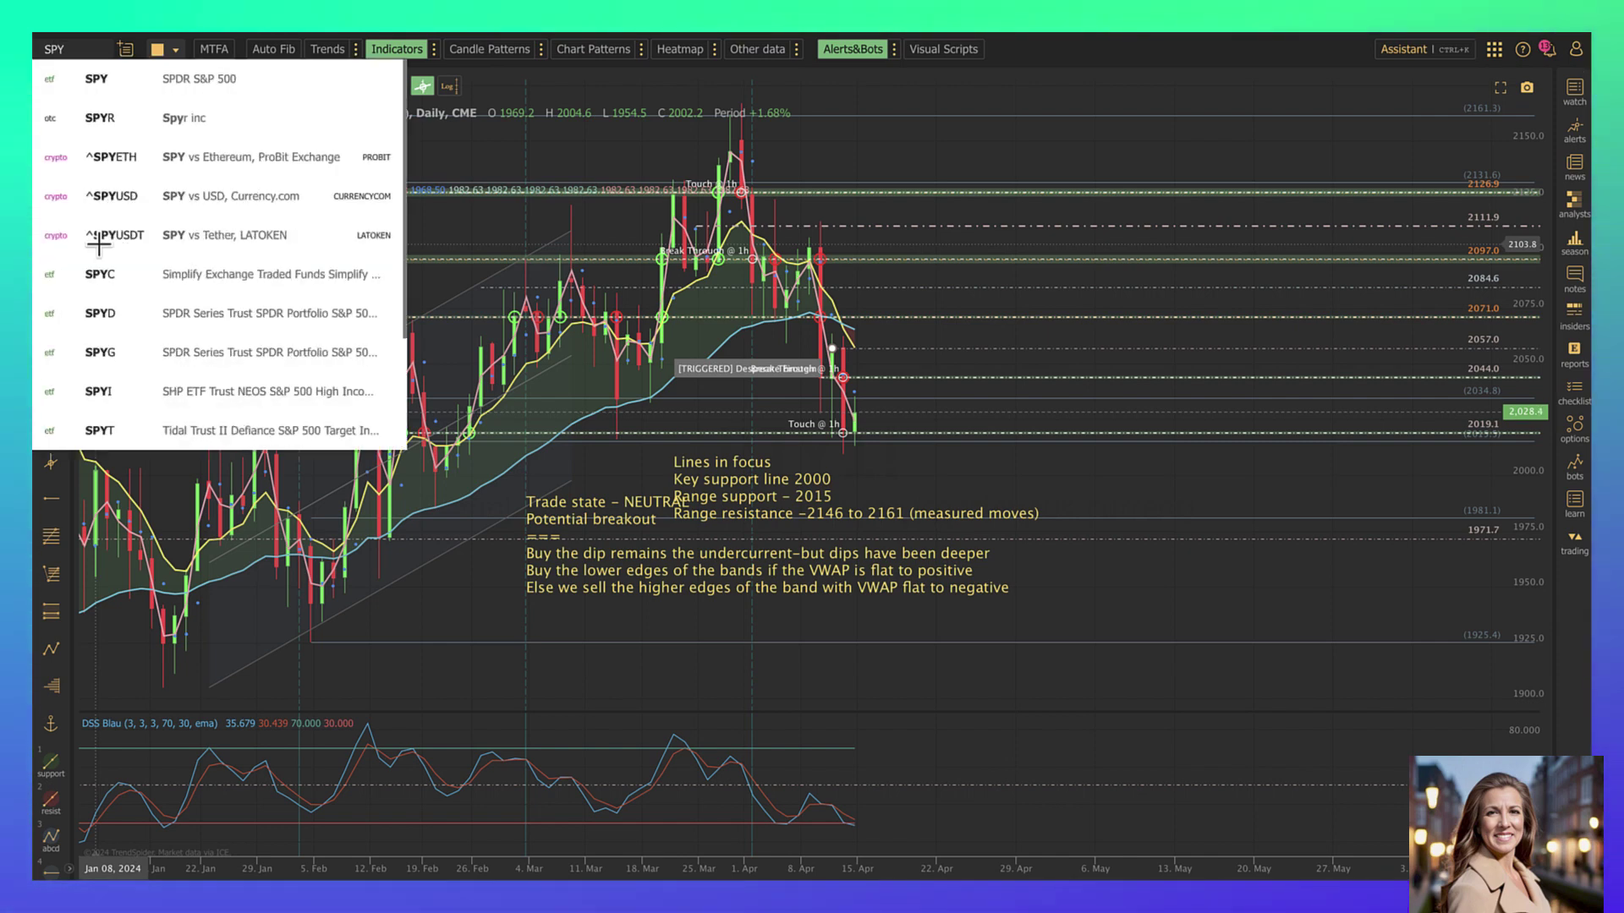
{"action": "key", "text": "Return"}
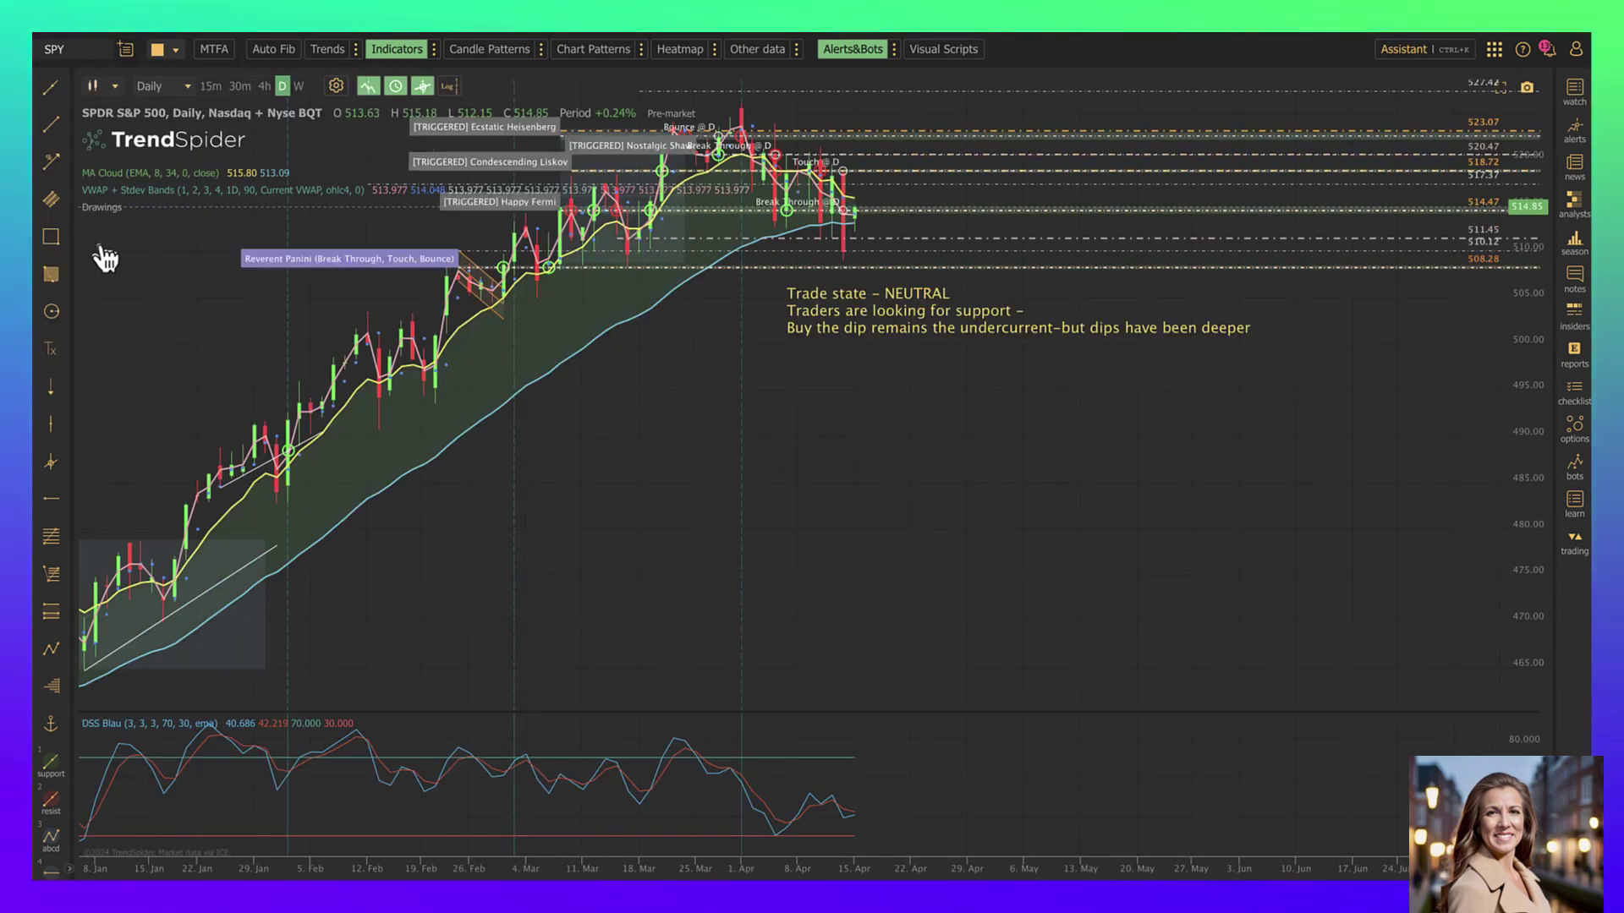
{"action": "left_click_drag", "start_coordinate": [896, 521], "coordinate": [772, 621]}
{"action": "left_click_drag", "start_coordinate": [1528, 339], "coordinate": [1545, 224]}
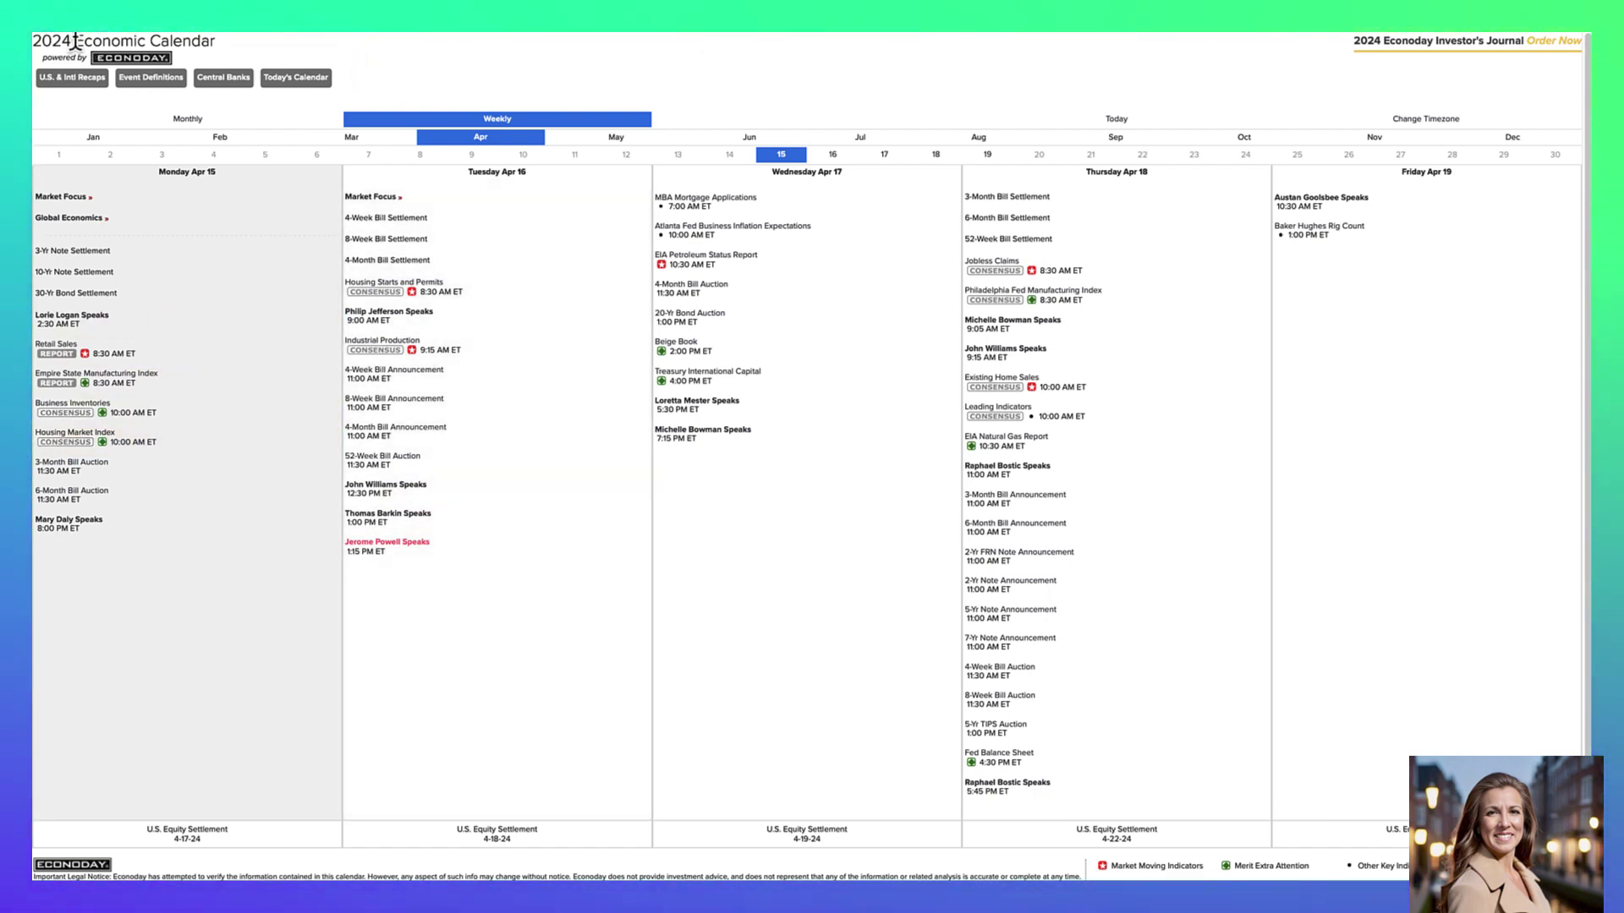
Switch from the economic calendar back to TrendSpider and load the Invesco QQQ Trust chart, QQQ.
{"action": "key", "text": "ctrl+Tab"}
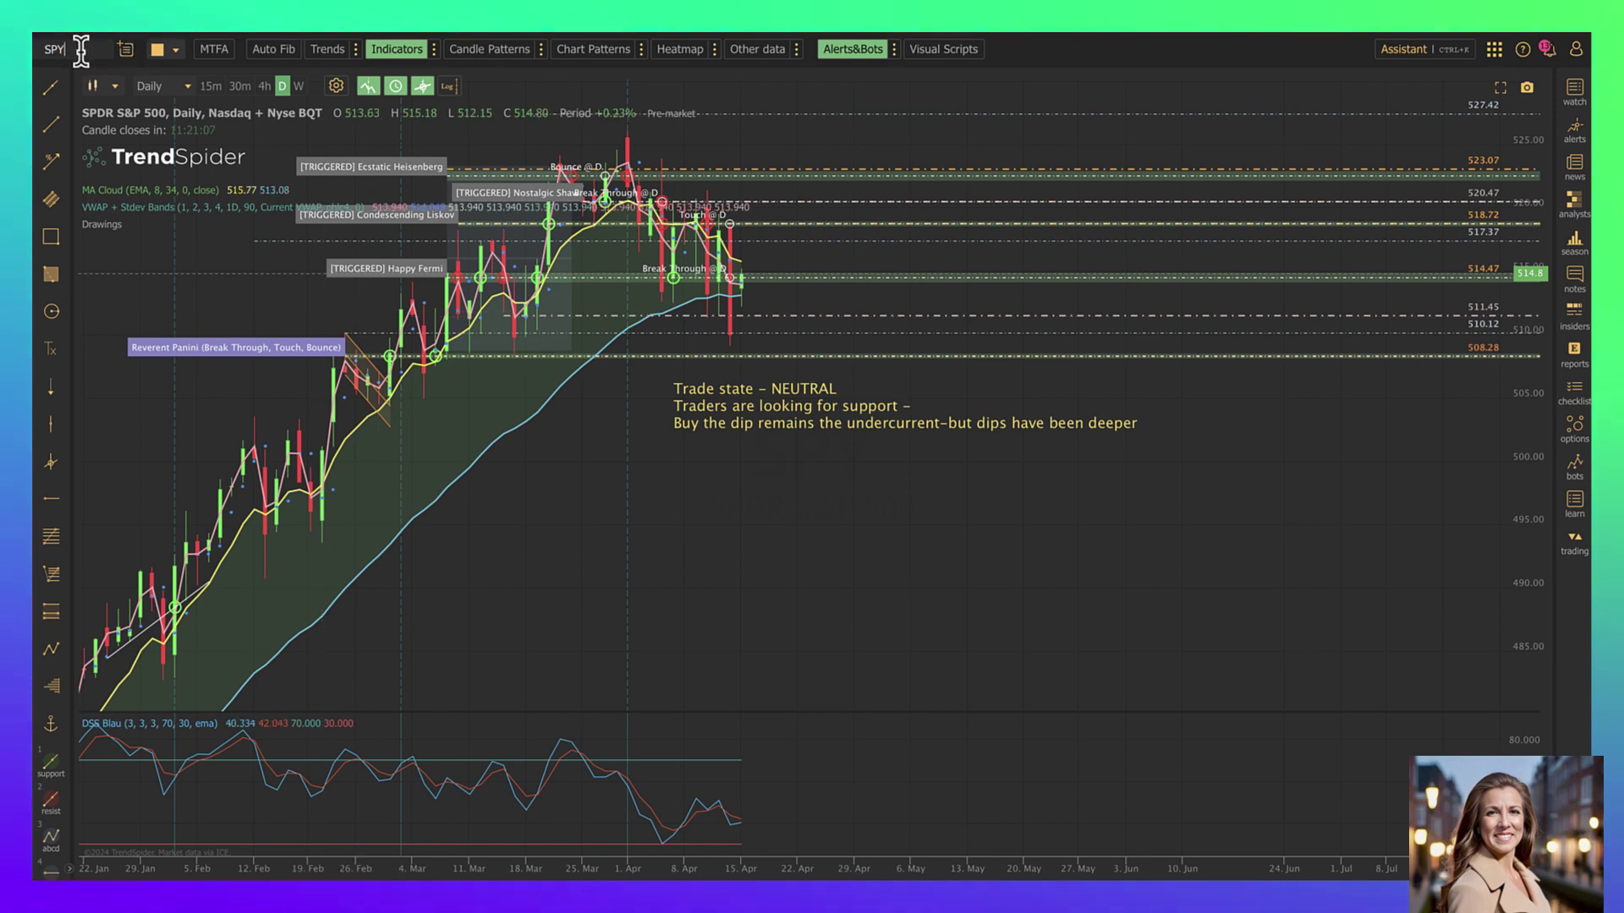
{"action": "key", "text": "BackSpace"}
{"action": "key", "text": "BackSpace"}
{"action": "key", "text": "BackSpace"}
{"action": "type", "text": "QQQ"}
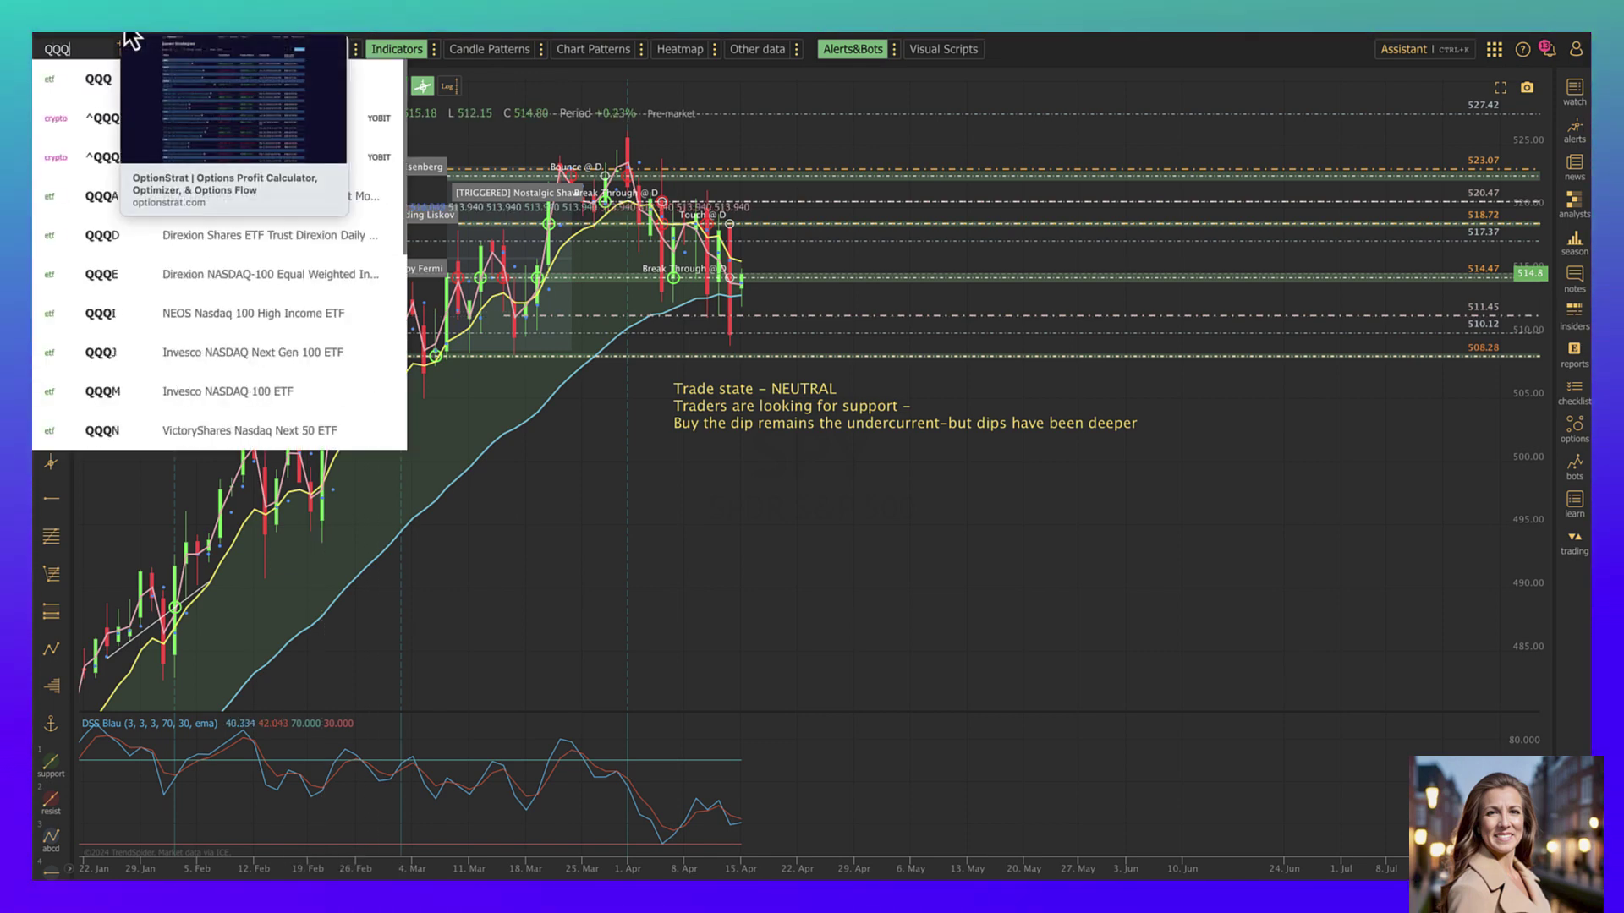
{"action": "key", "text": "Return"}
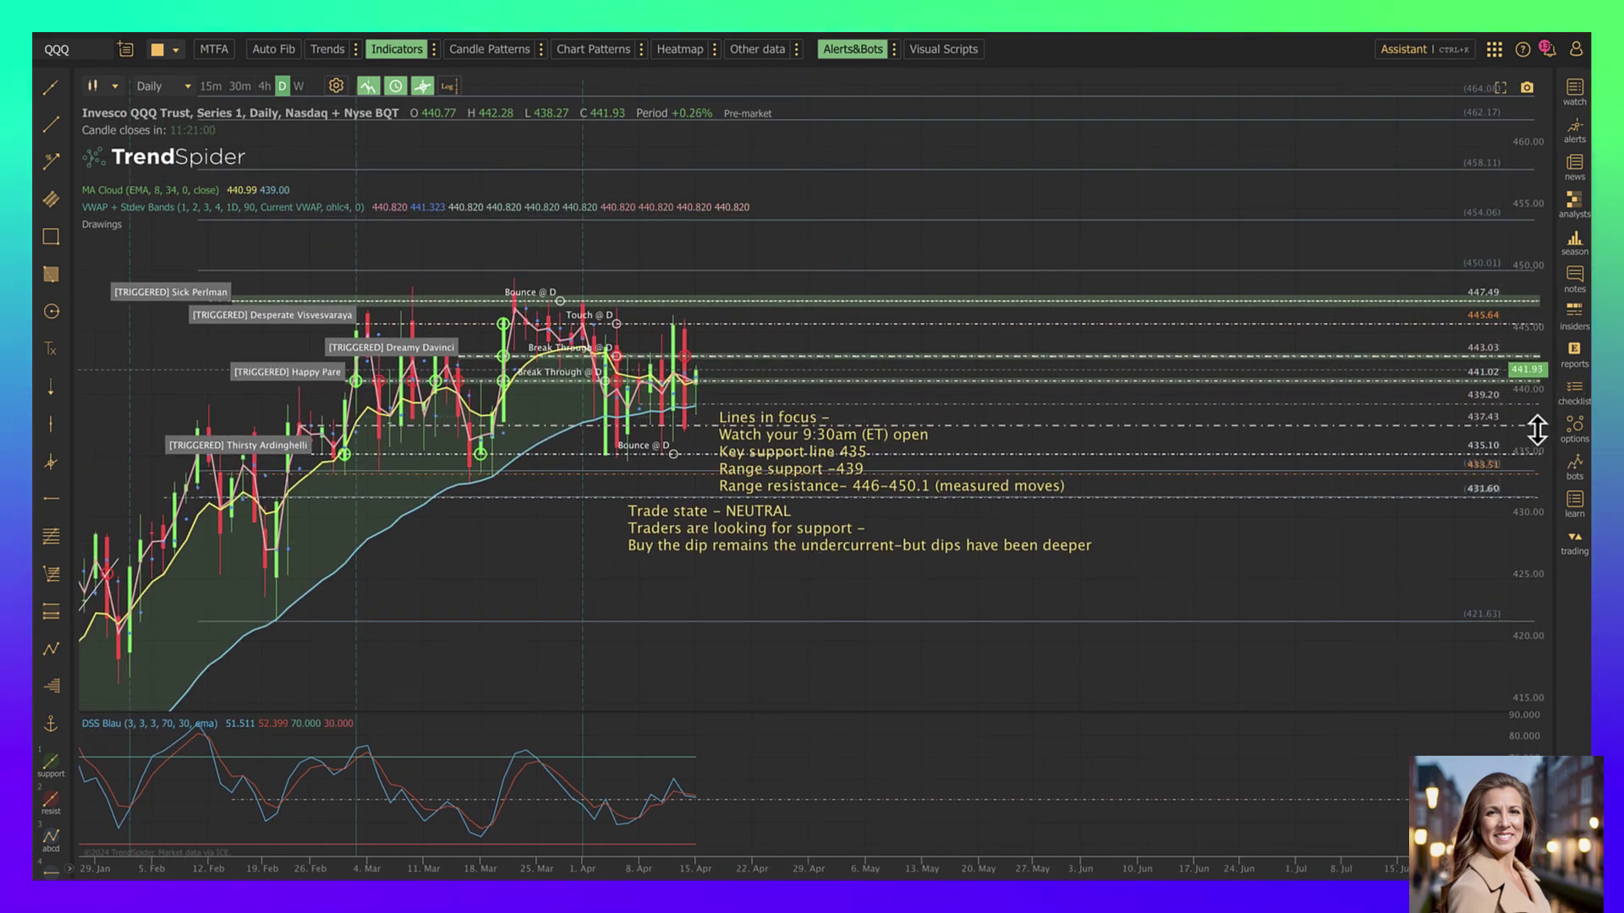
Lower the QQQ horizontal line at 439.20 to 438.72 and create an alert on it with Break Through, Touch and Bounce triggers.
{"action": "left_click_drag", "start_coordinate": [1536, 430], "coordinate": [1254, 392]}
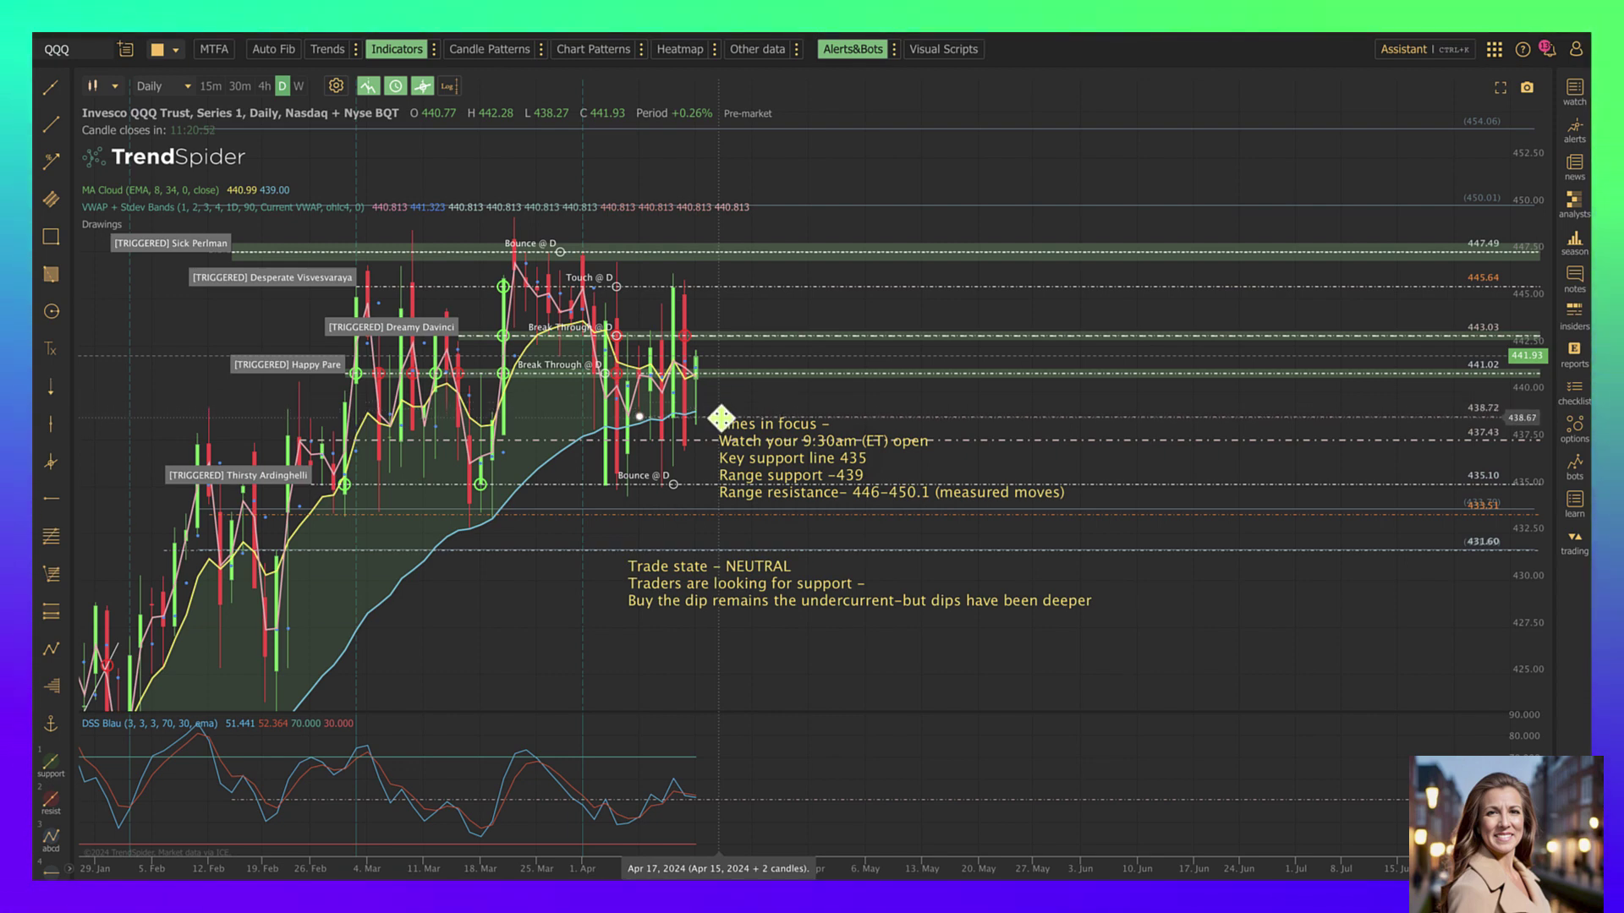
{"action": "right_click", "coordinate": [720, 418]}
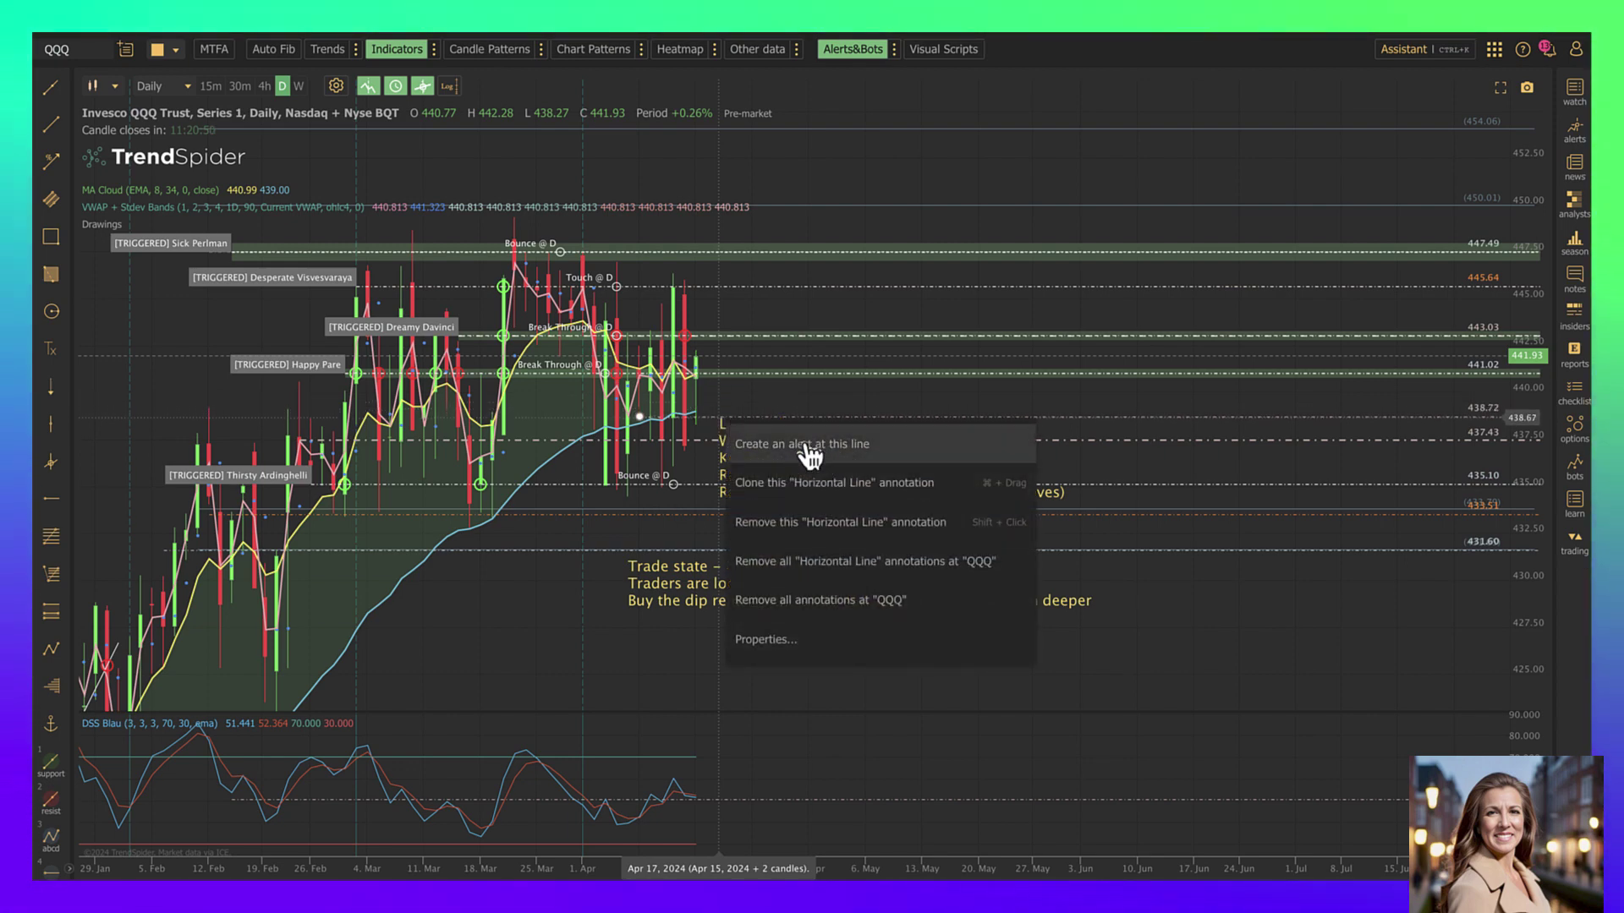
{"action": "left_click", "coordinate": [795, 436]}
{"action": "left_click", "coordinate": [699, 469]}
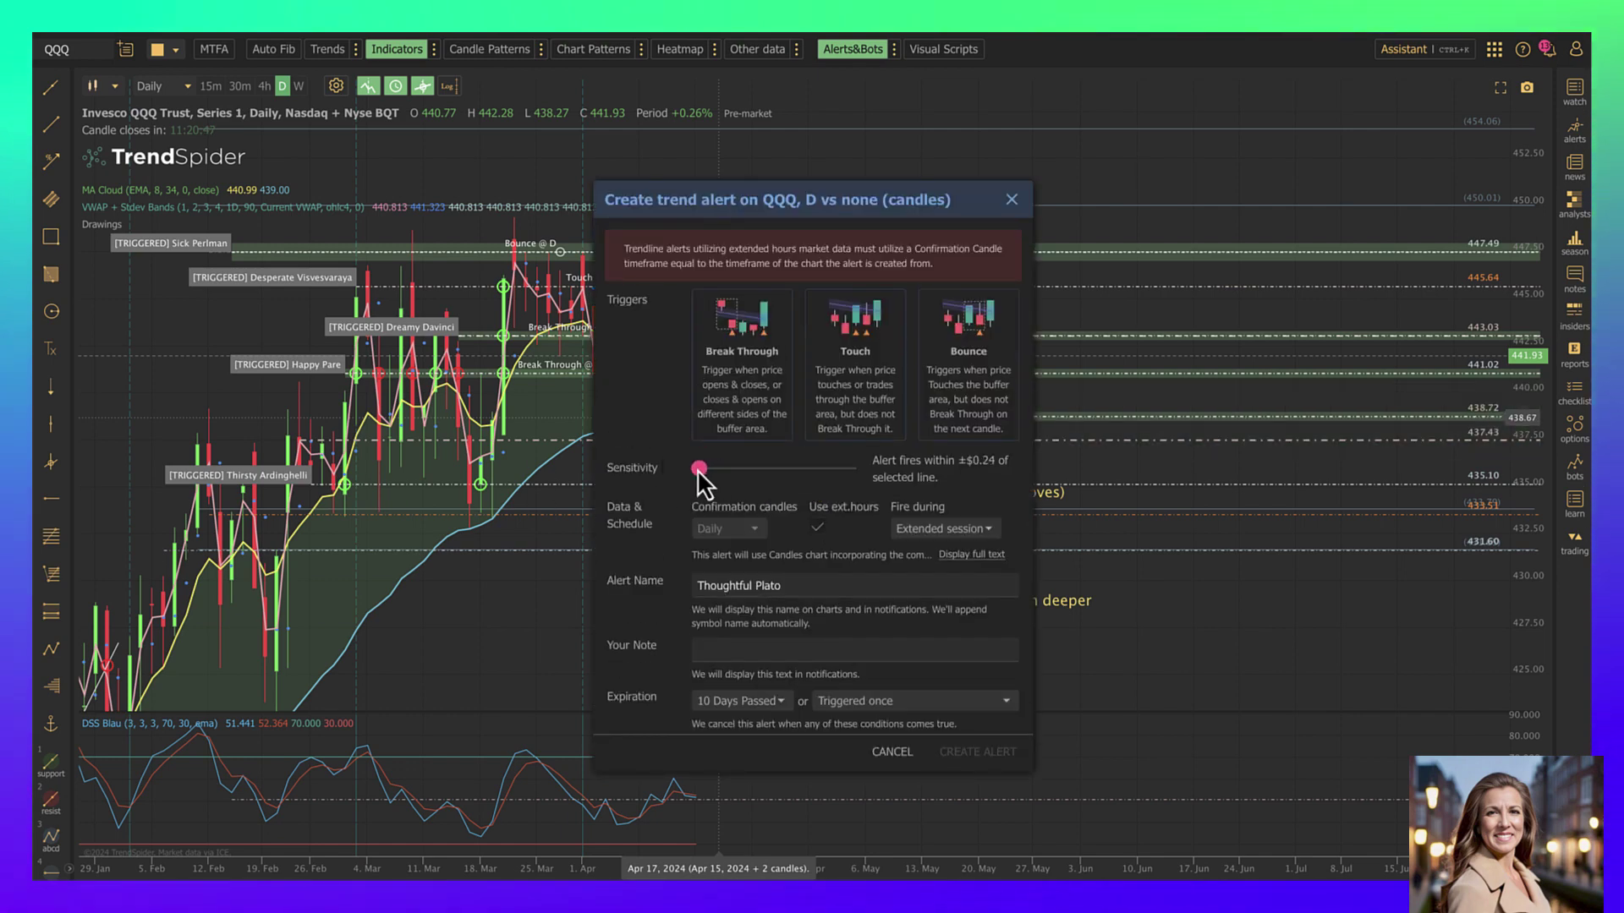
{"action": "left_click", "coordinate": [737, 345]}
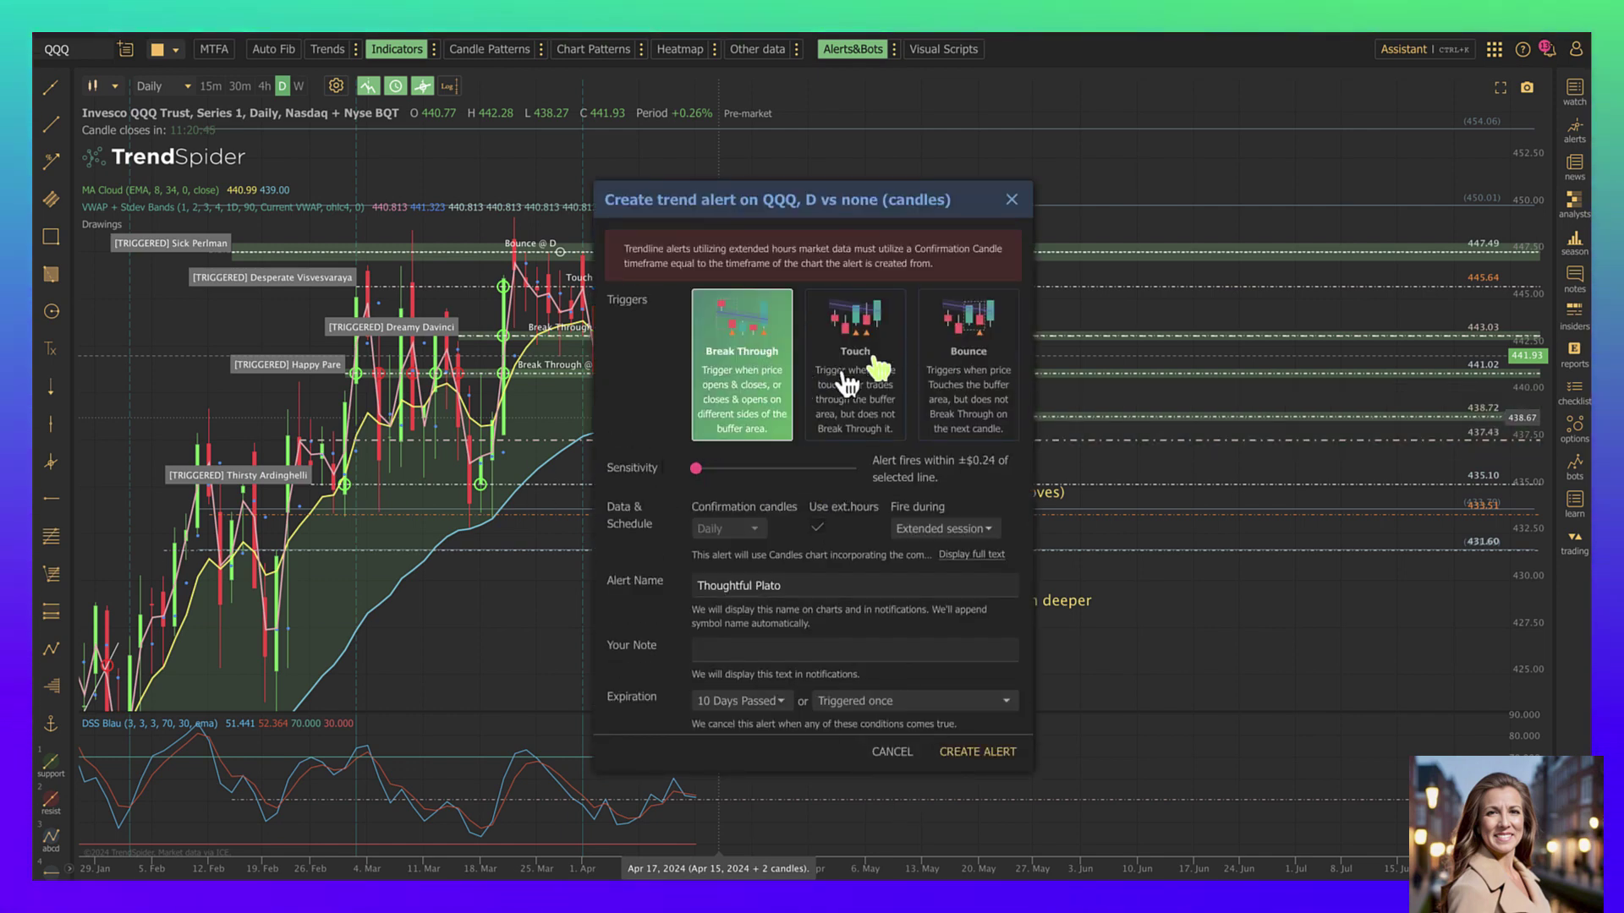
{"action": "left_click", "coordinate": [849, 385]}
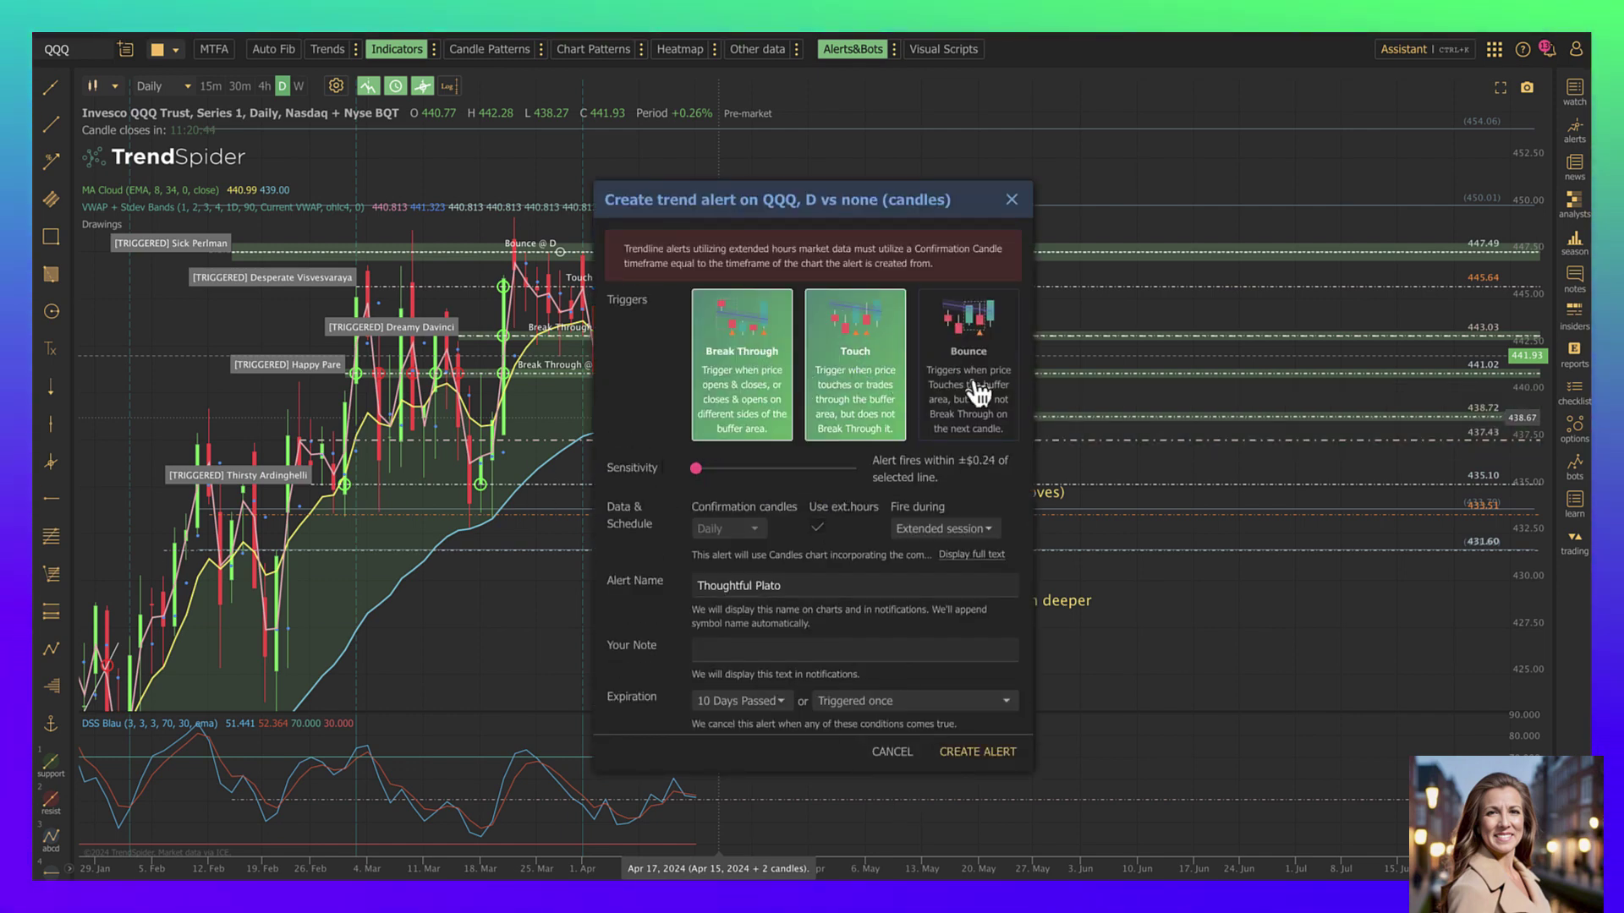
{"action": "left_click", "coordinate": [978, 753]}
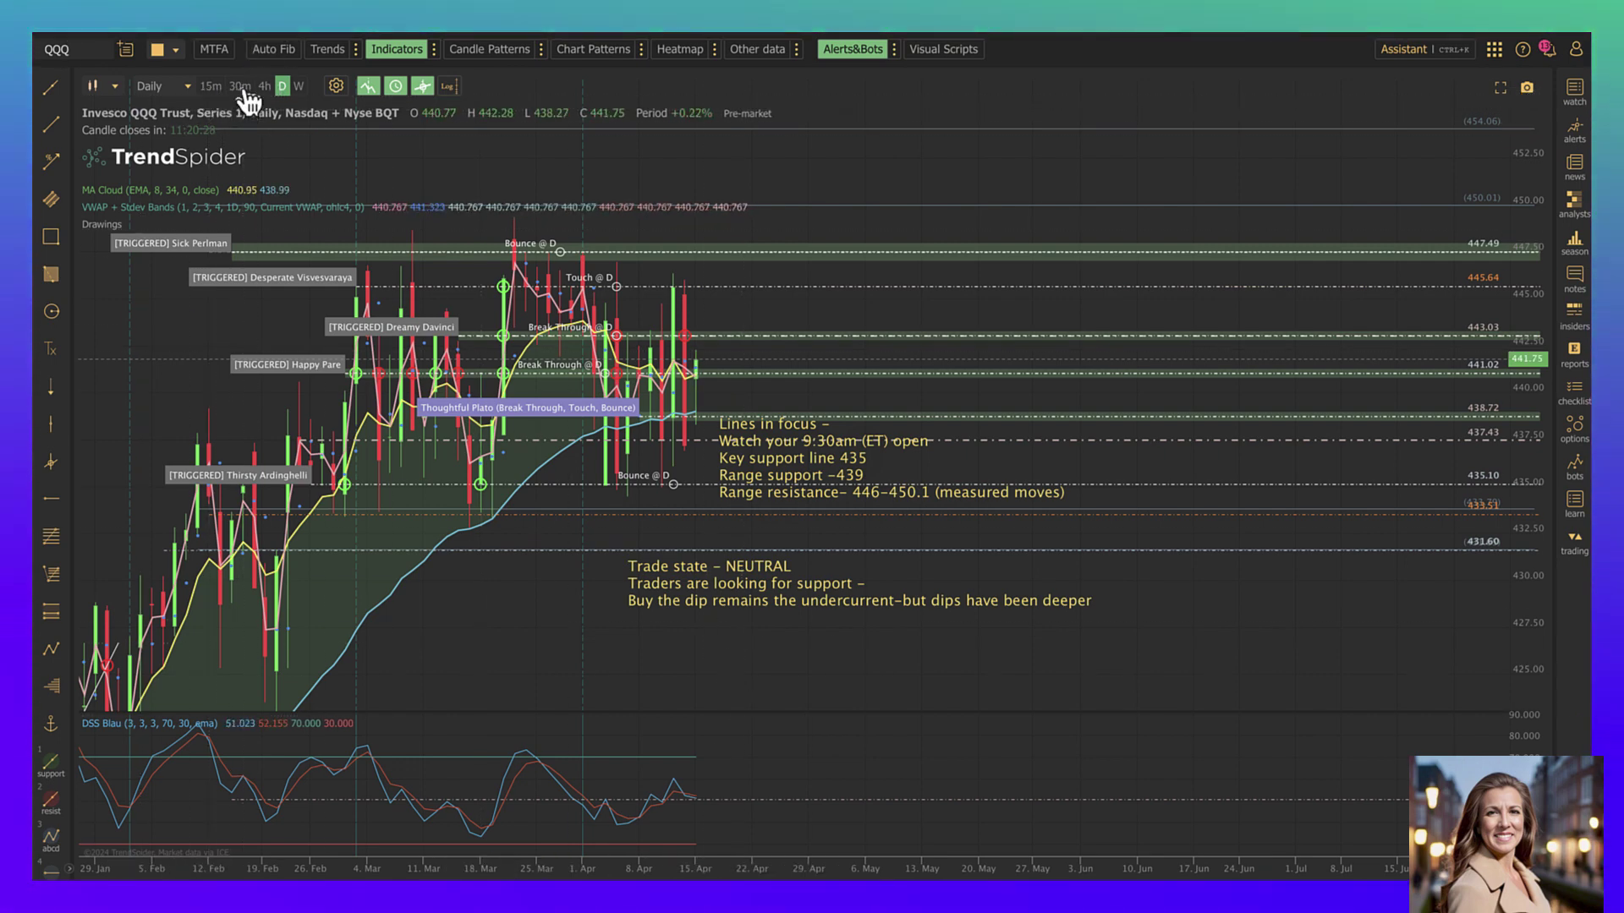
View QQQ on the 30-minute and 15-minute timeframes, and load the SPDR S&P 500 chart, SPY, on the 15-minute timeframe.
{"action": "left_click", "coordinate": [241, 88]}
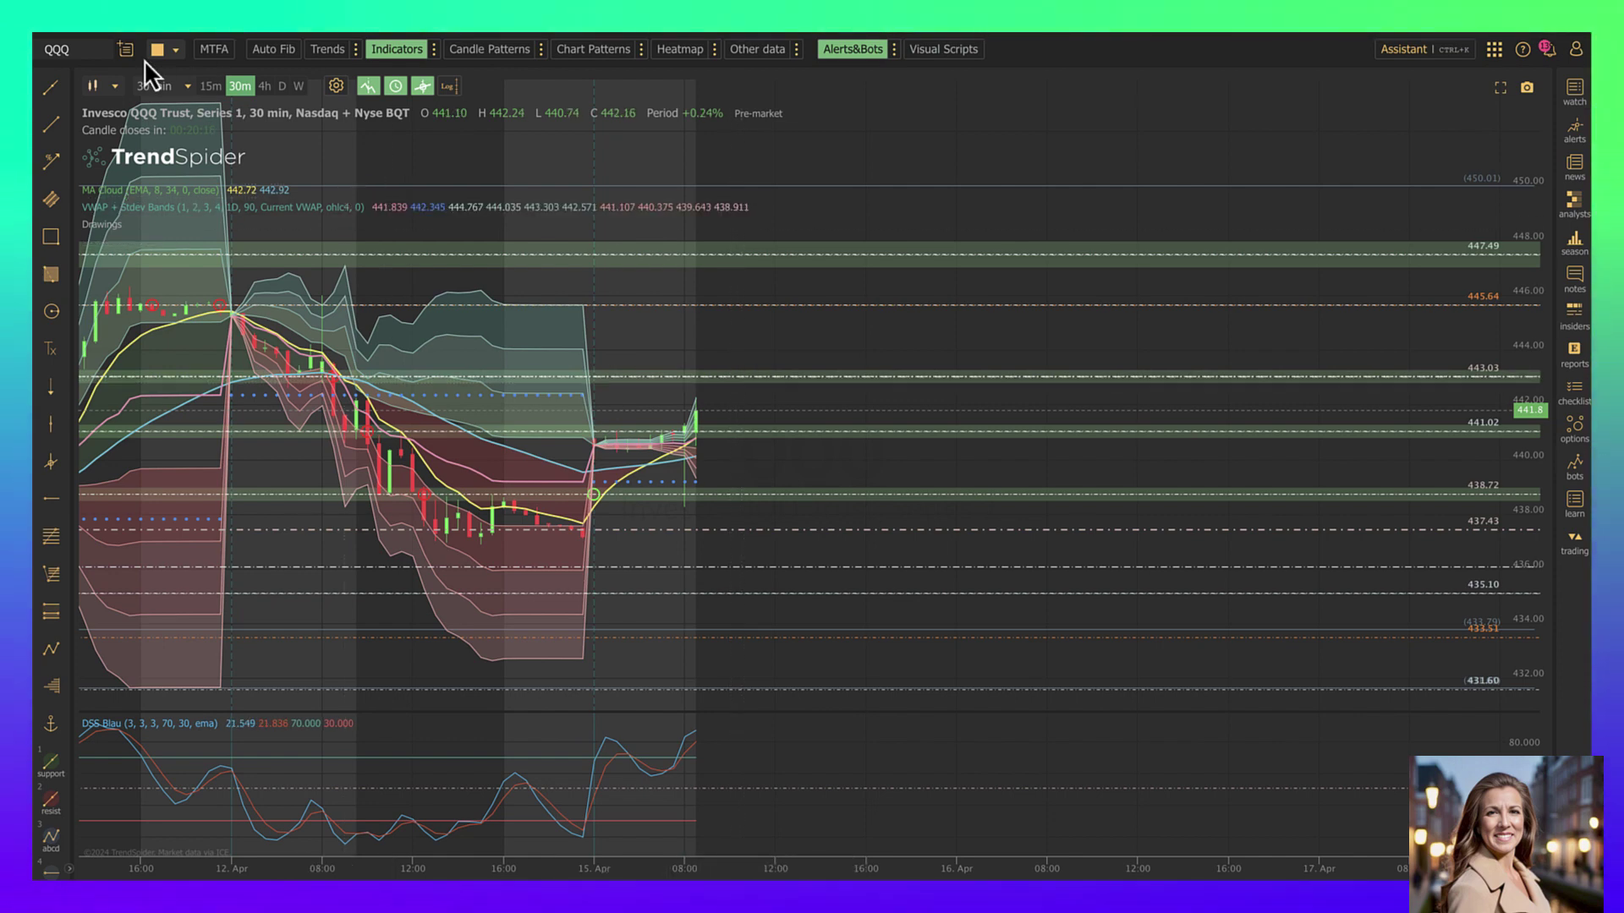
{"action": "left_click", "coordinate": [211, 87]}
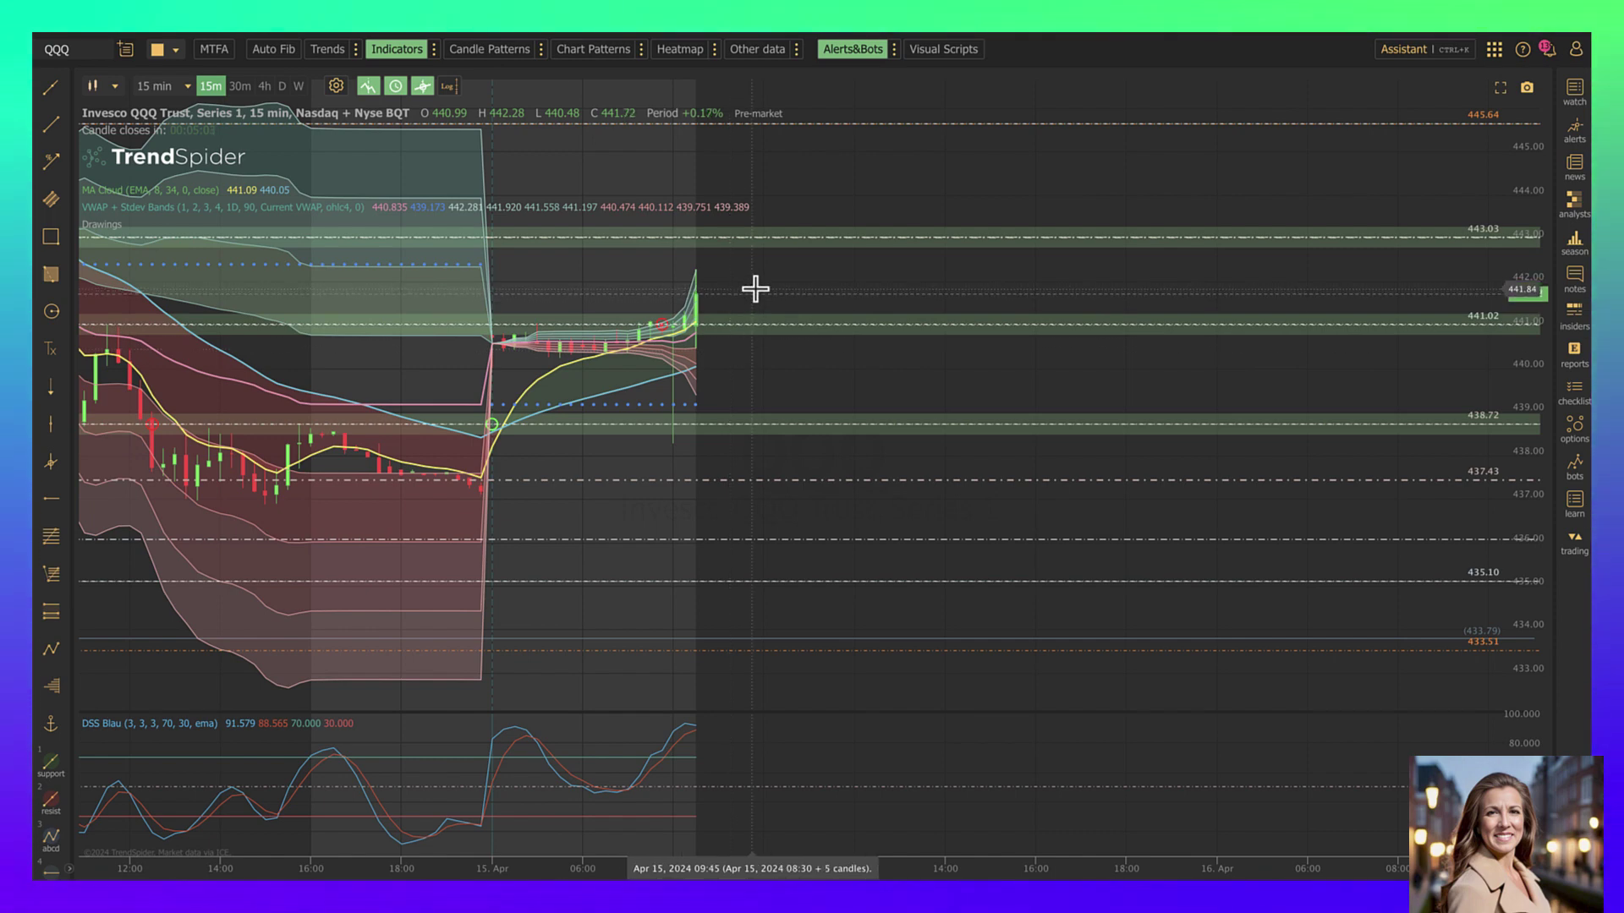
{"action": "left_click", "coordinate": [85, 42]}
{"action": "type", "text": "SPY"}
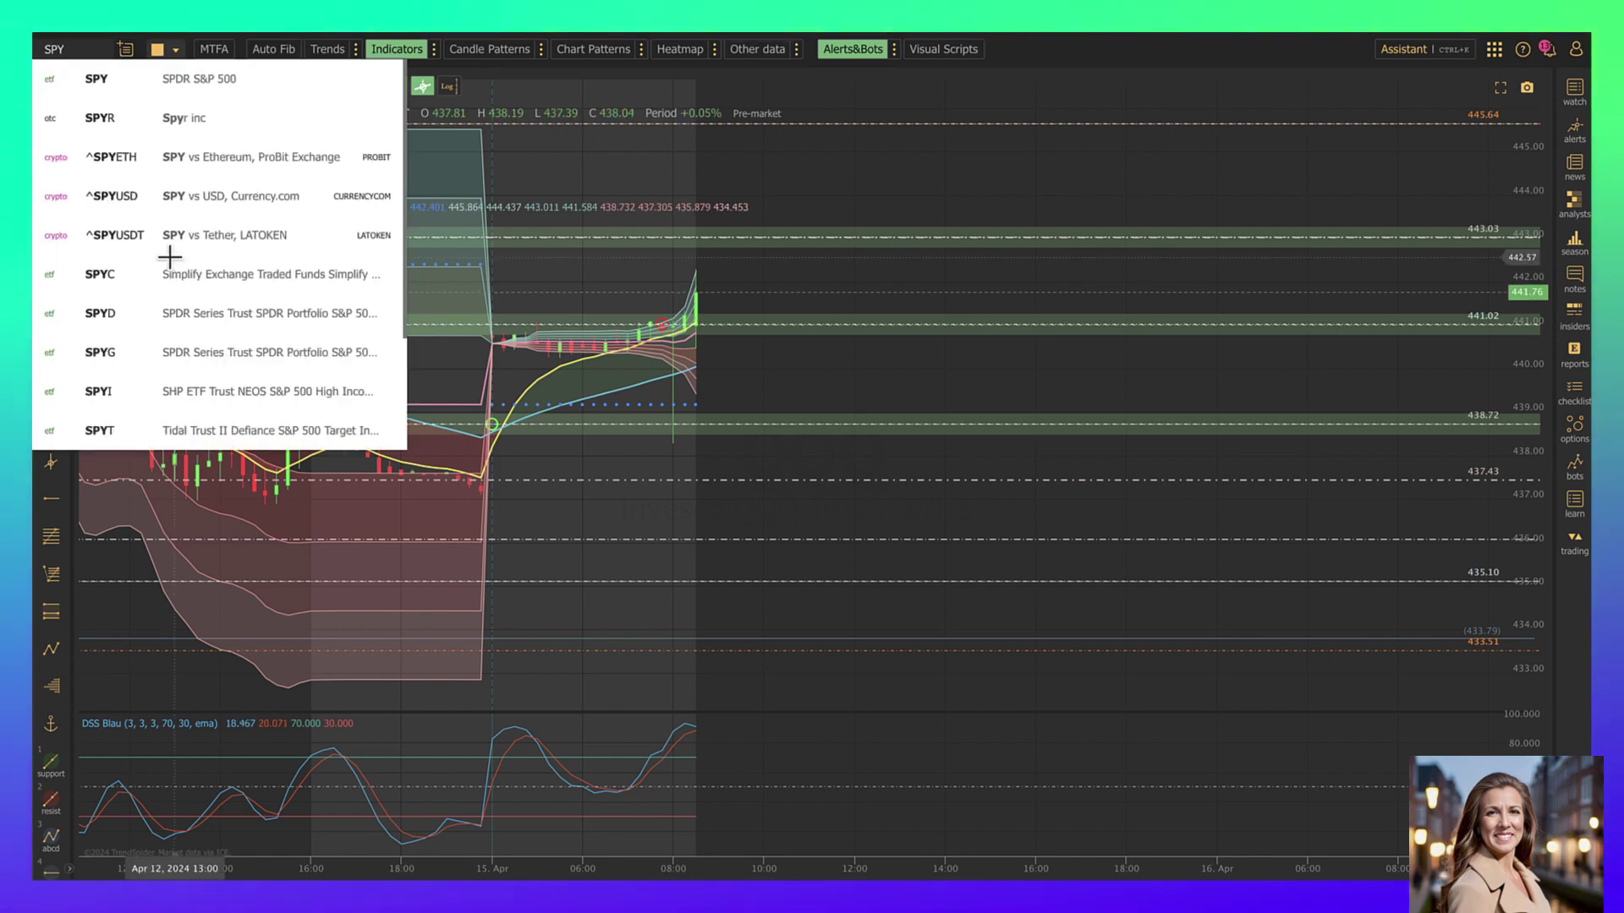
{"action": "key", "text": "Return"}
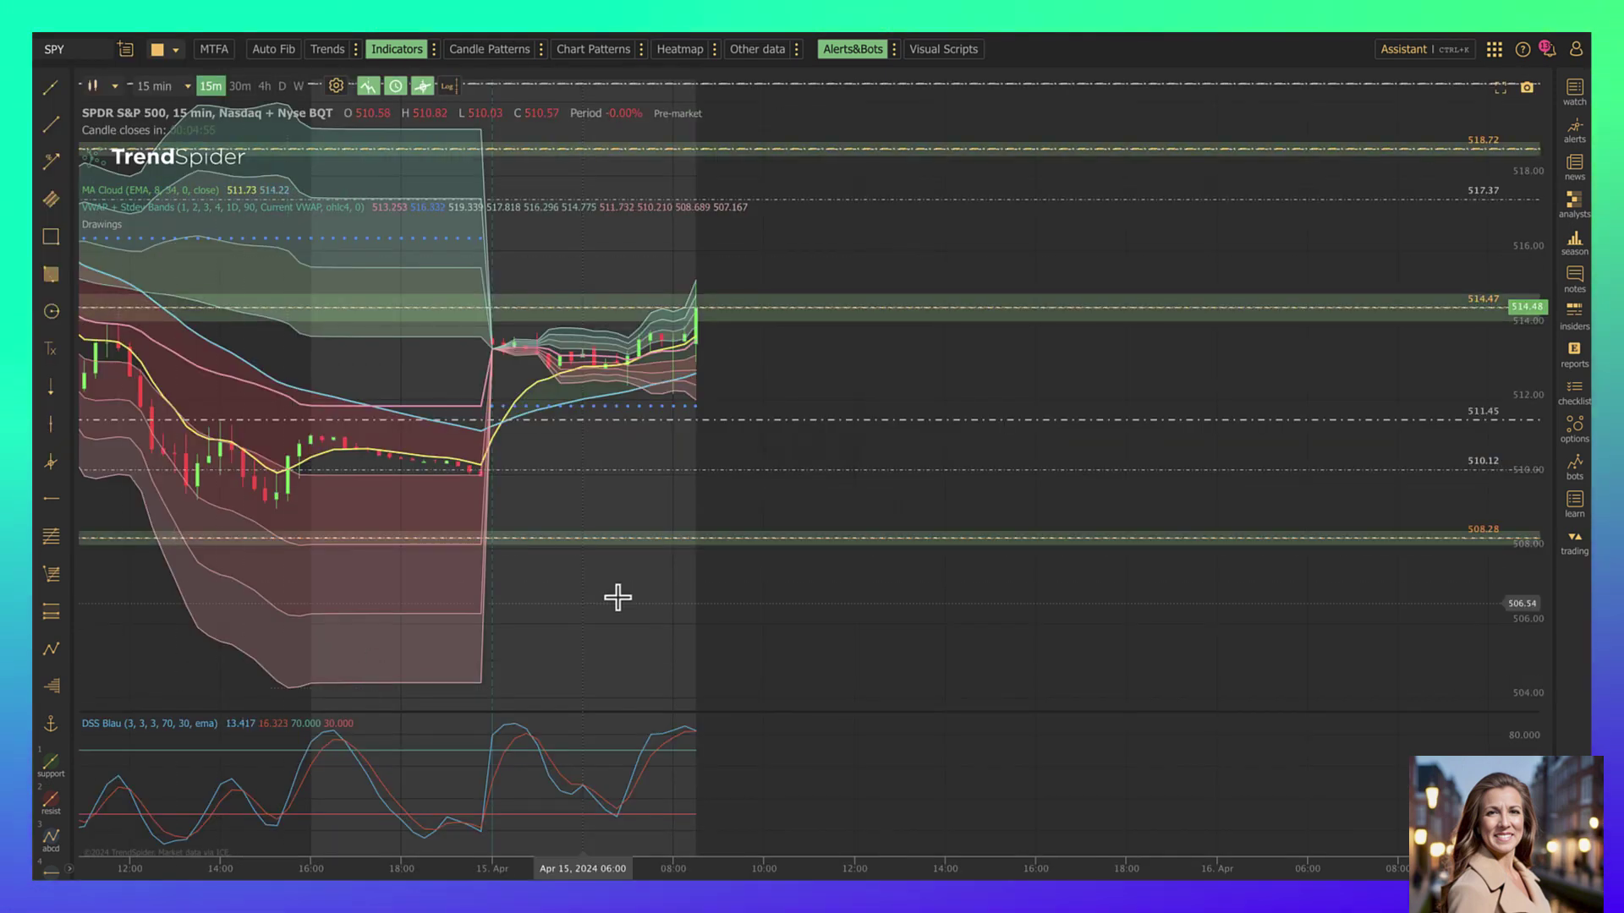